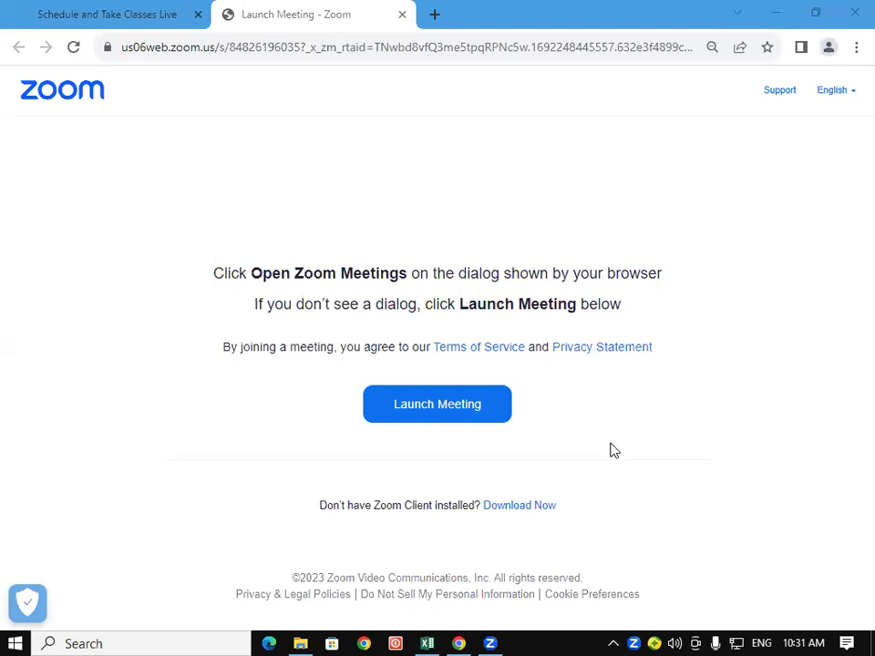
# - Switch from Chrome to the STUDENT DATABASE workbook's BILL ENTRY sheet in Excel
pyautogui.click(429, 641)
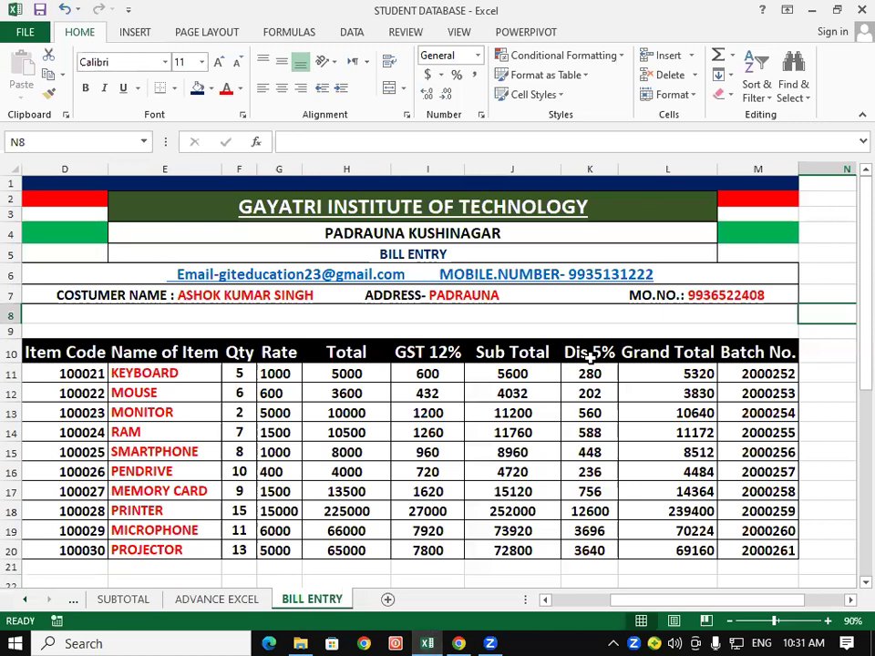
pyautogui.click(626, 408)
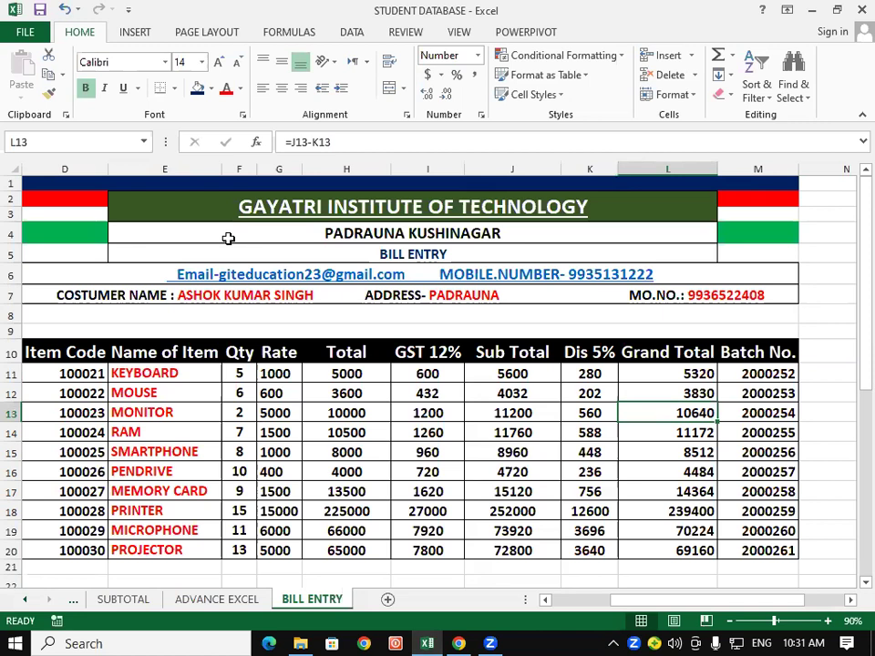
pyautogui.press('Down')
pyautogui.press('Down')
pyautogui.press('Left')
pyautogui.press('Left')
pyautogui.press('Left')
pyautogui.click(218, 203)
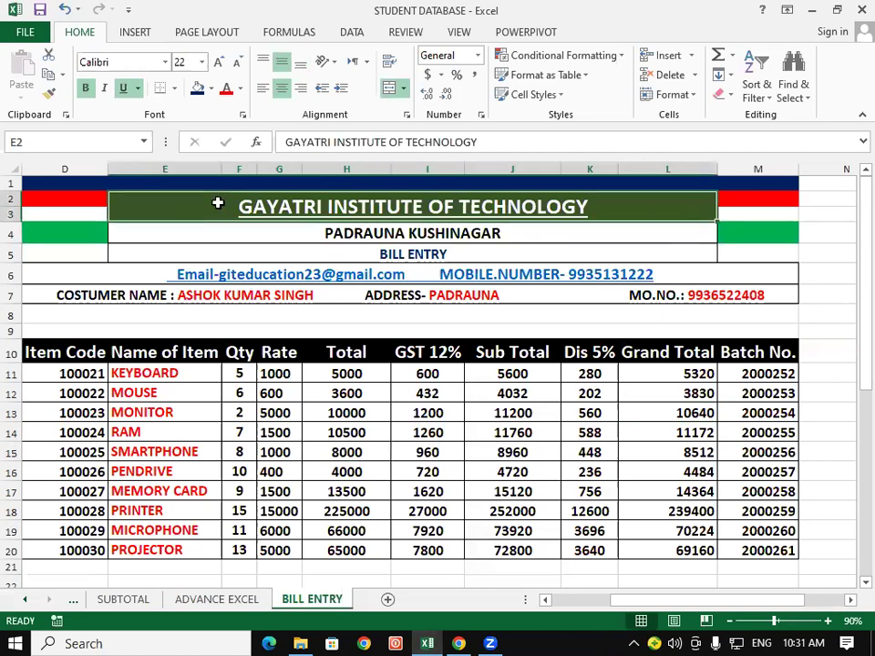
pyautogui.click(328, 235)
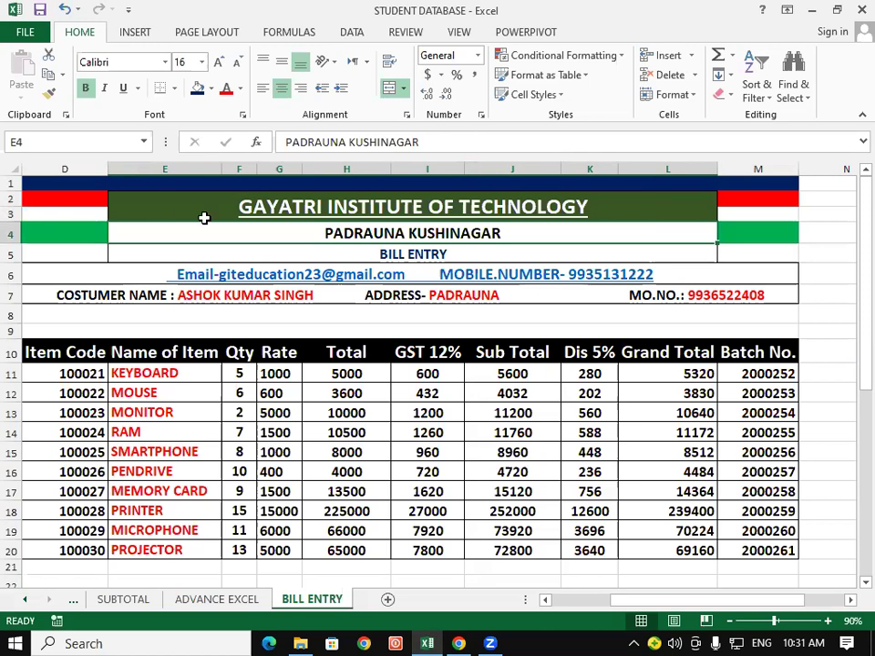
pyautogui.moveTo(376, 208); pyautogui.dragTo(438, 256)
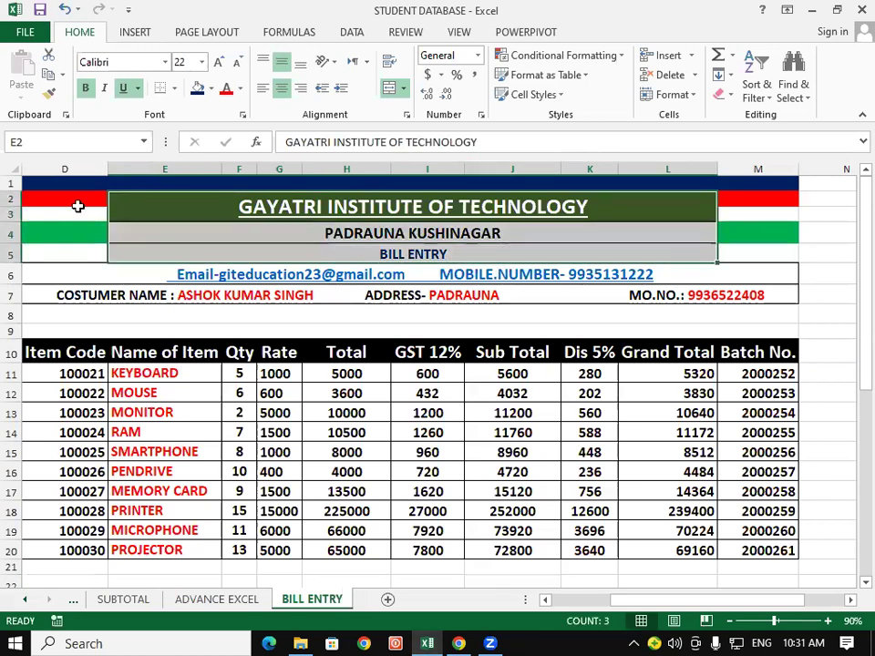
pyautogui.moveTo(137, 206); pyautogui.dragTo(449, 252)
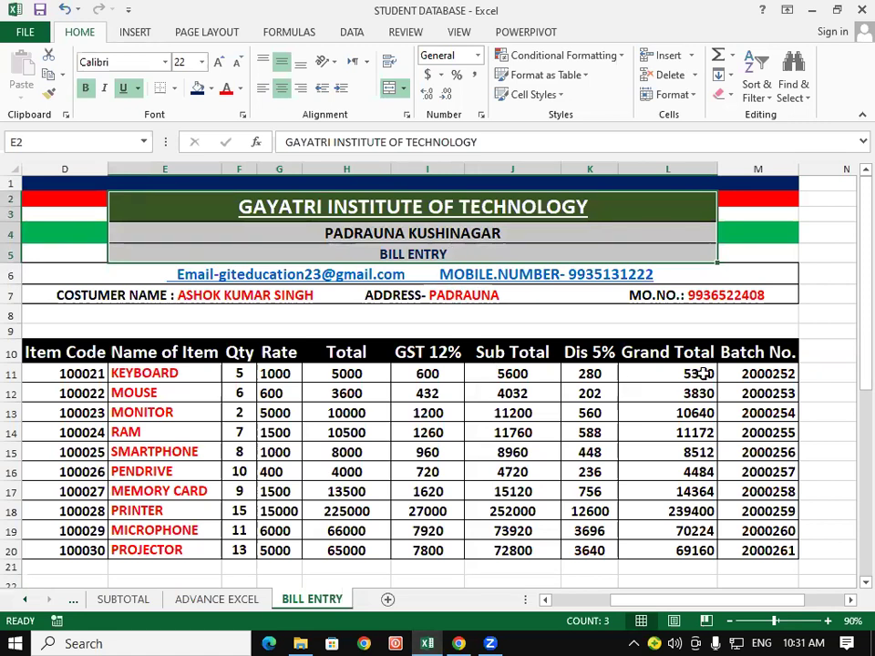
pyautogui.click(133, 331)
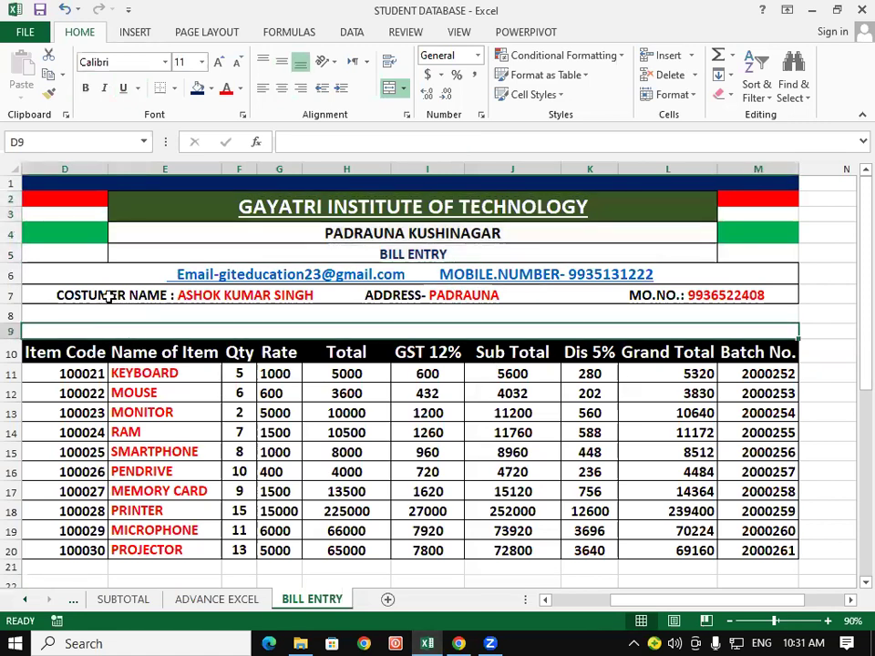
pyautogui.click(197, 294)
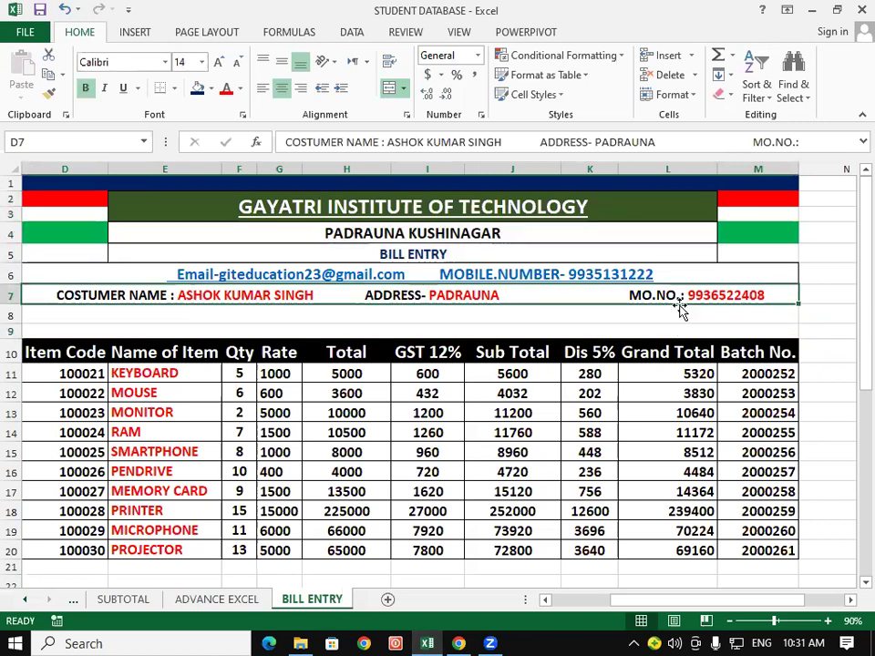
pyautogui.click(438, 311)
pyautogui.click(431, 298)
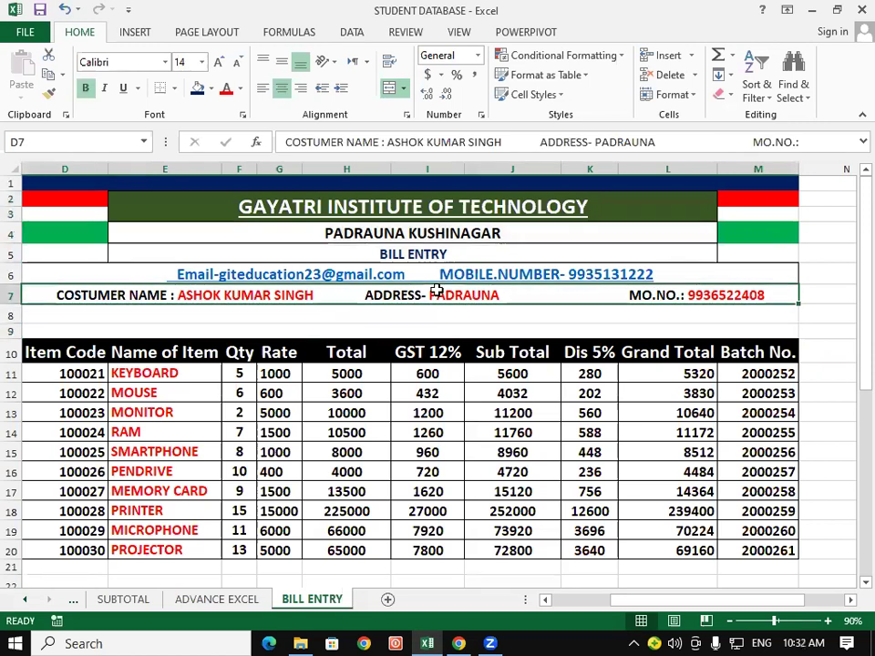
pyautogui.click(412, 236)
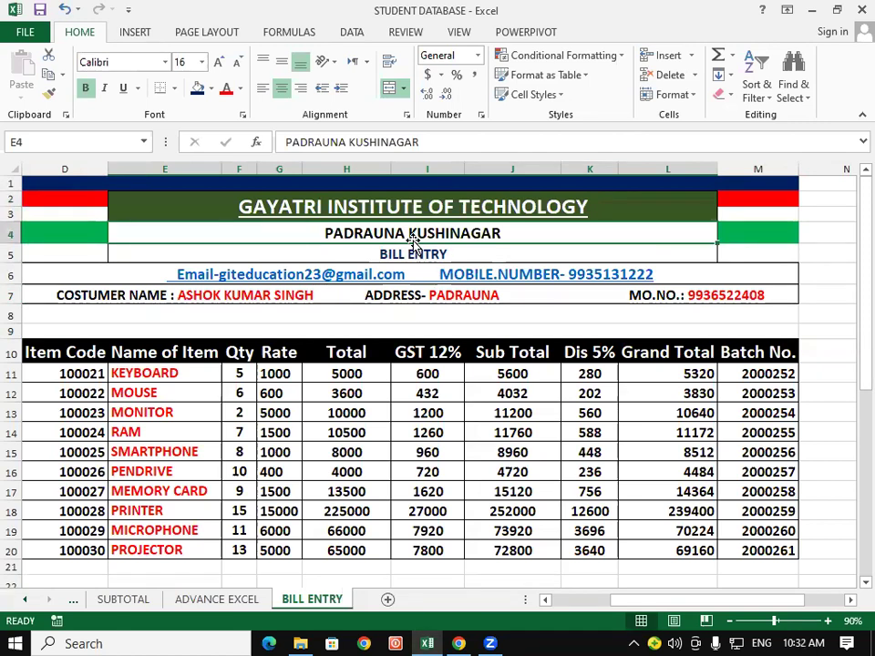
pyautogui.click(204, 292)
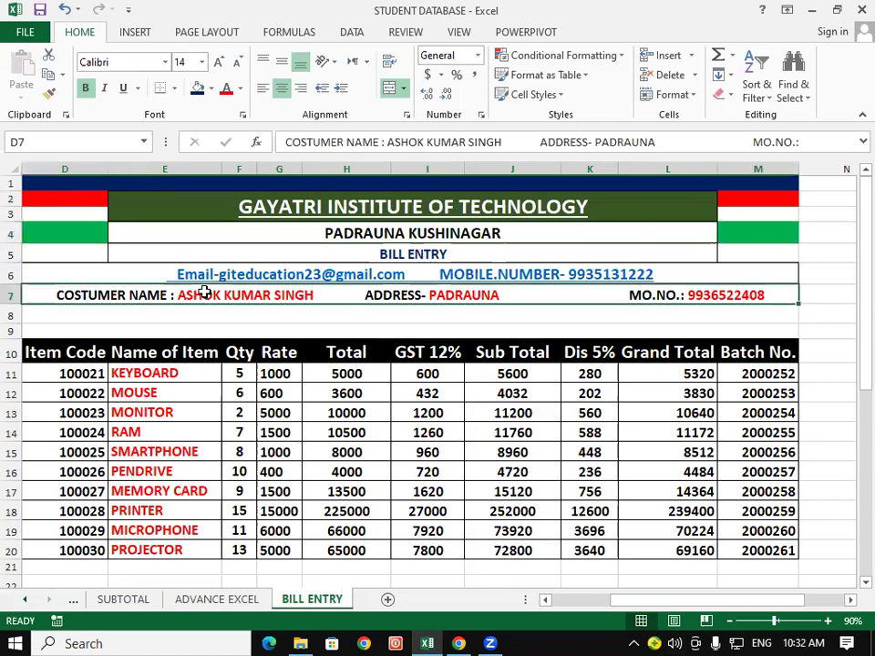
pyautogui.click(331, 216)
pyautogui.click(348, 492)
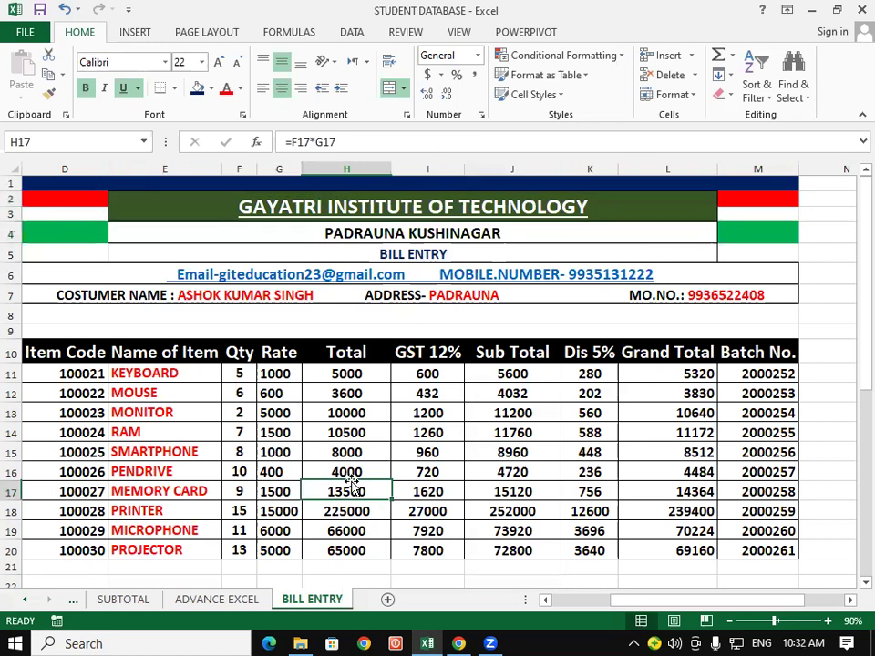
# - Review the bill items, rates, totals and the existing GST formulas in I11 and I18
pyautogui.click(201, 312)
pyautogui.click(241, 239)
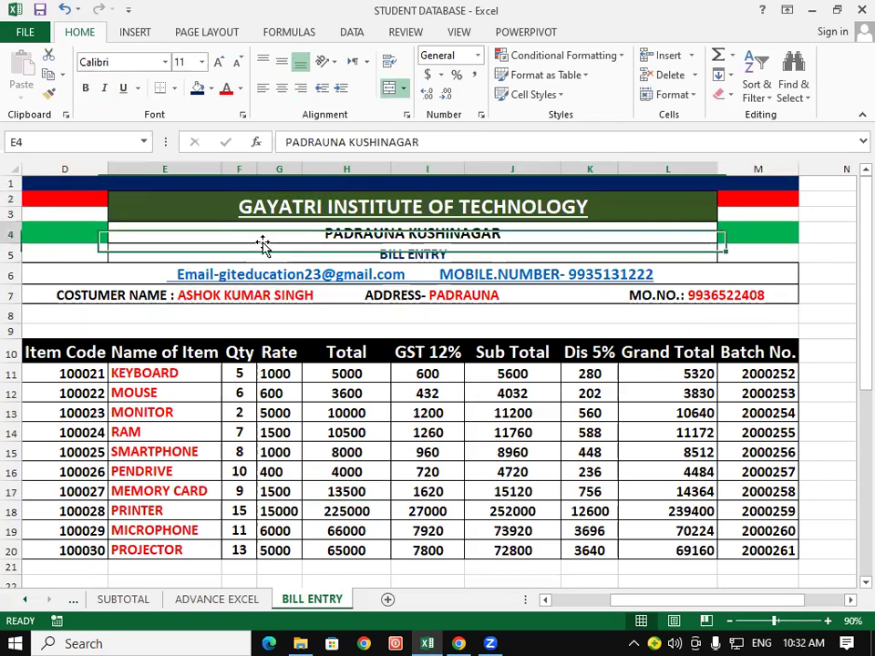
pyautogui.moveTo(176, 374); pyautogui.dragTo(189, 504)
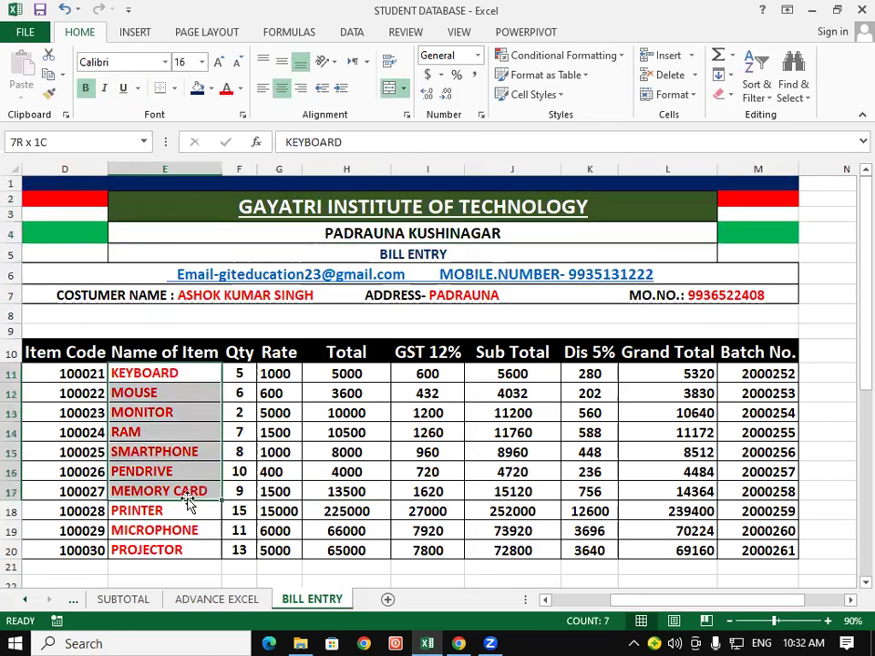
pyautogui.click(399, 507)
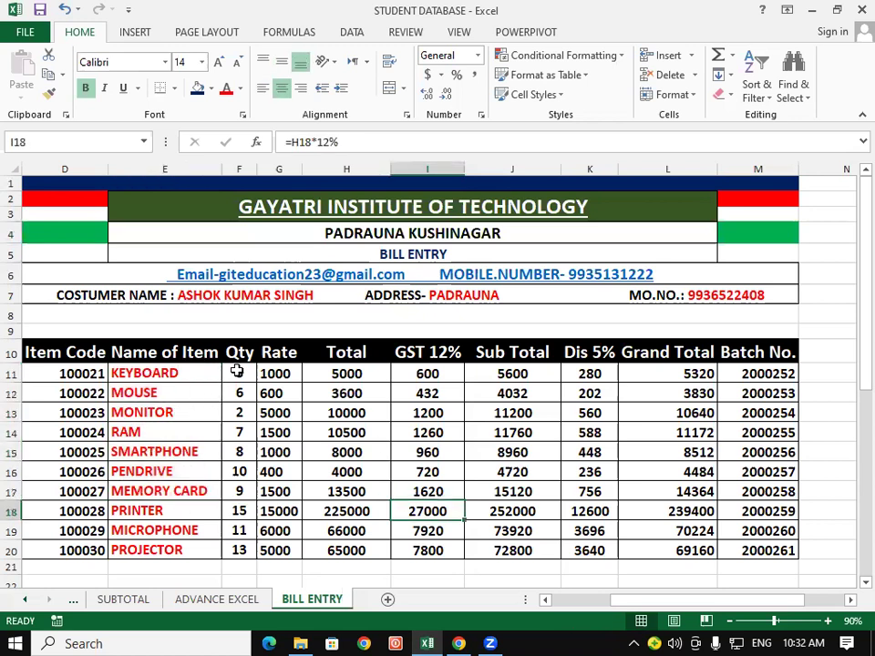
pyautogui.moveTo(236, 371); pyautogui.dragTo(235, 508)
pyautogui.moveTo(271, 374); pyautogui.dragTo(274, 472)
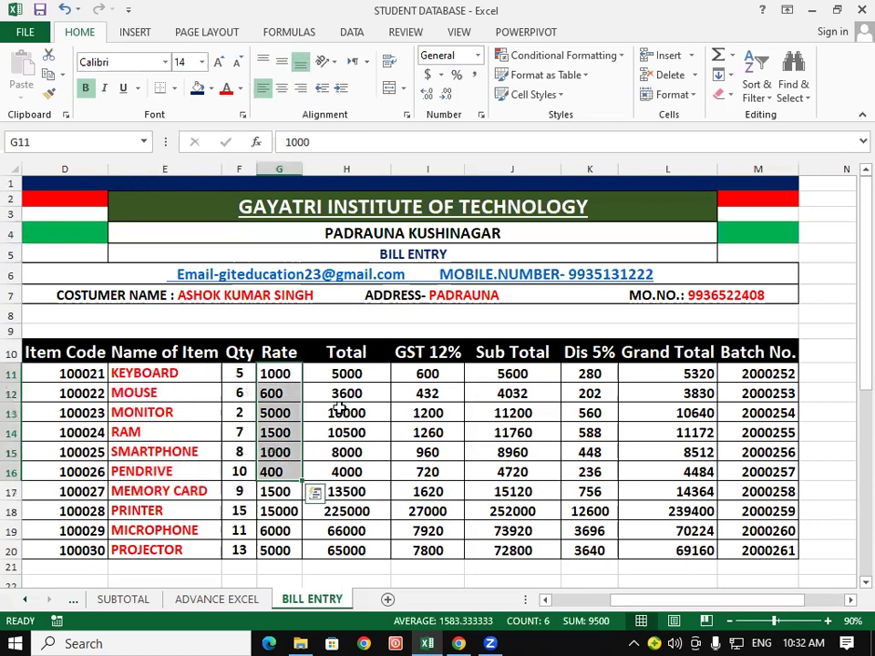
pyautogui.moveTo(339, 409); pyautogui.dragTo(346, 430)
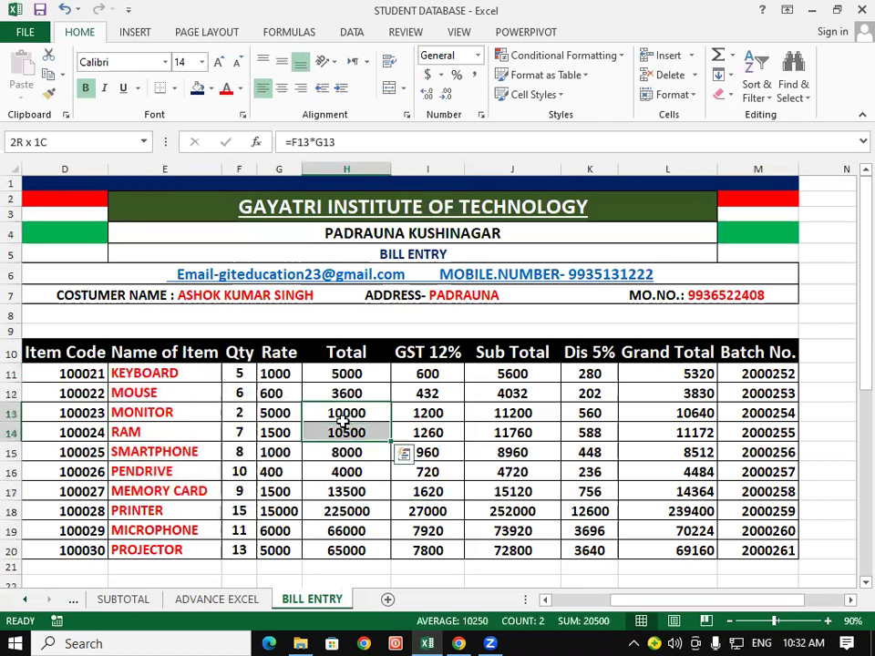
pyautogui.click(453, 373)
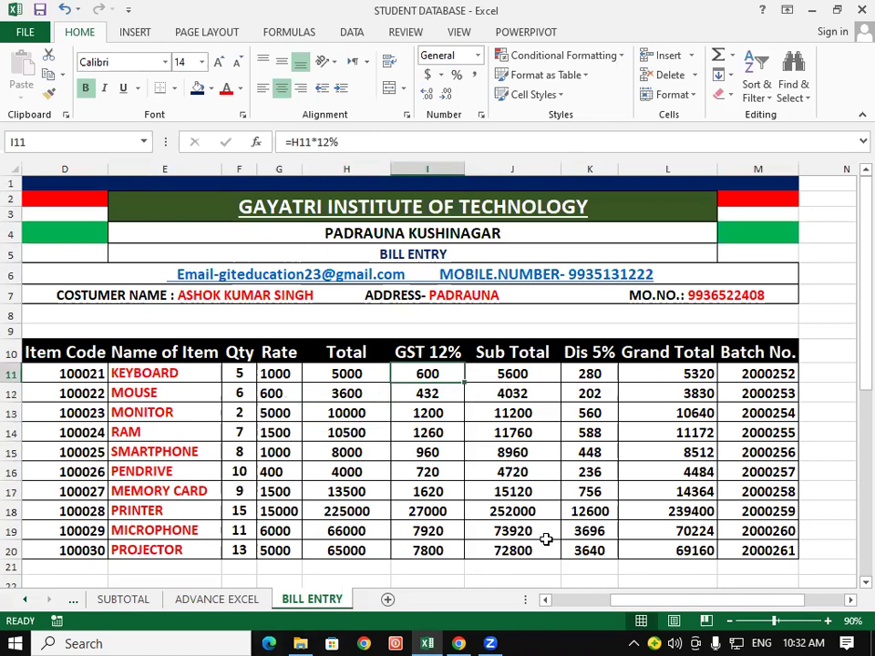
# - Point out the item quantities and rates: KEYBOARD 1000, MOUSE 6 at 600, MONITOR 5000
pyautogui.click(169, 375)
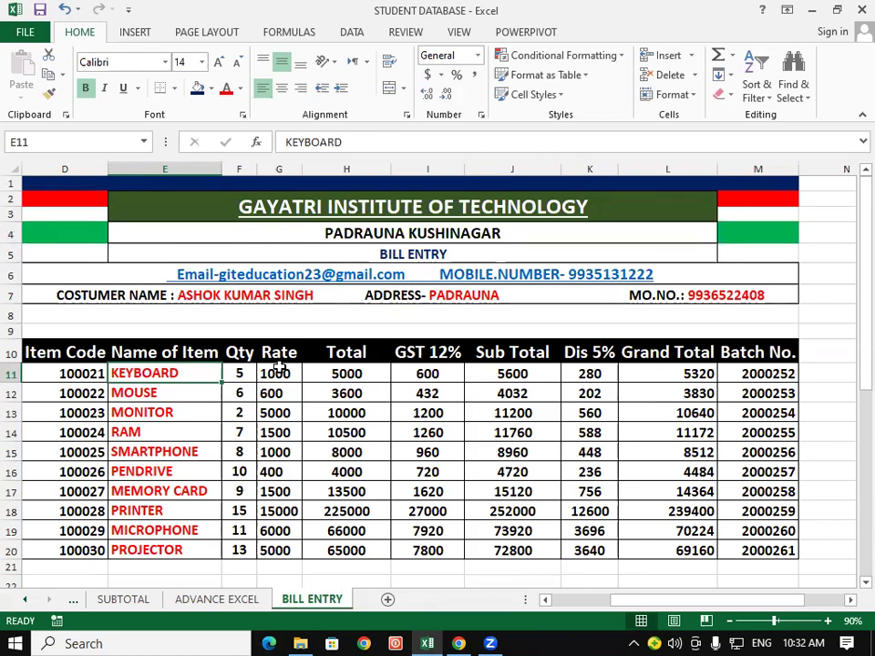
pyautogui.click(279, 367)
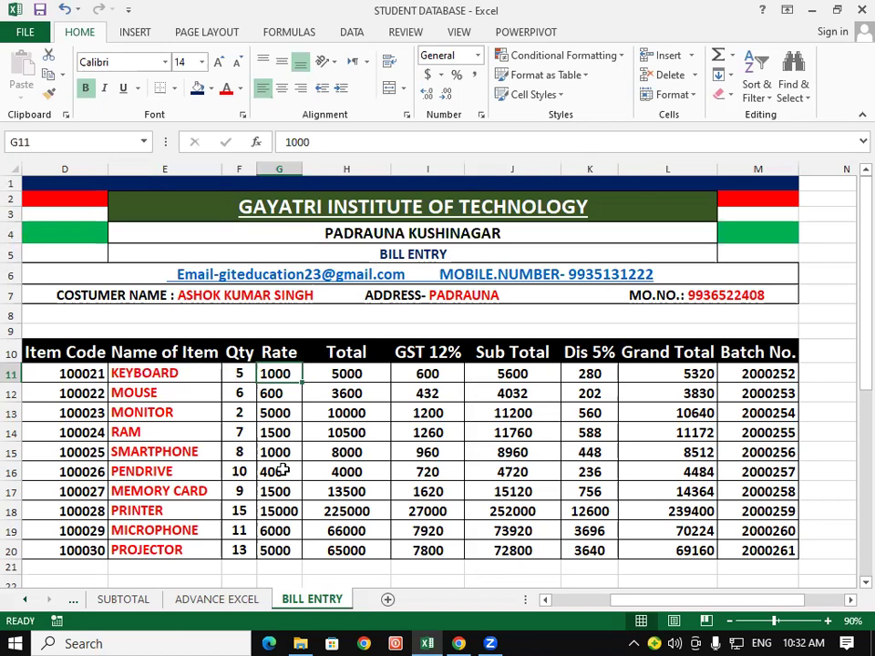
pyautogui.click(195, 406)
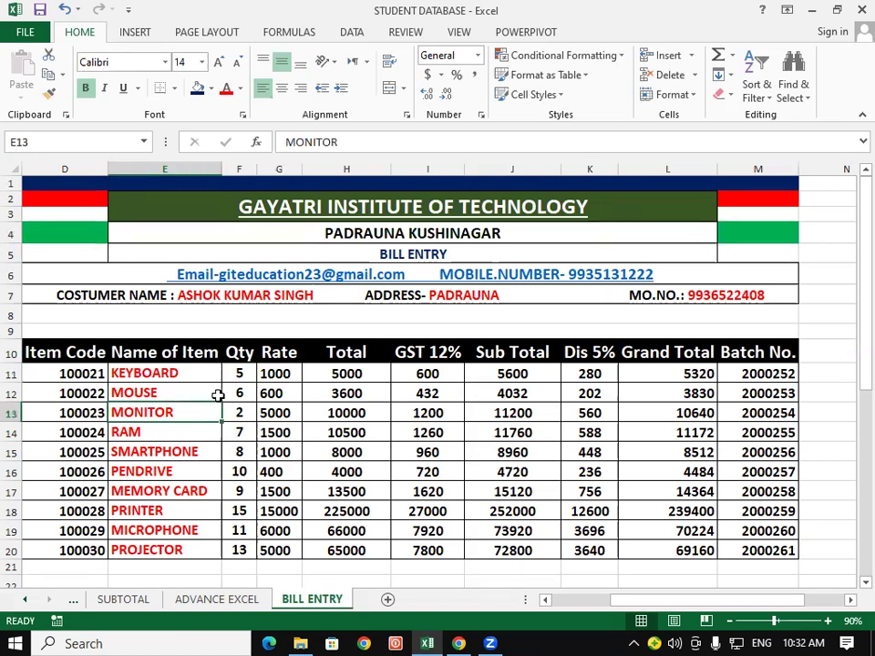
pyautogui.click(231, 391)
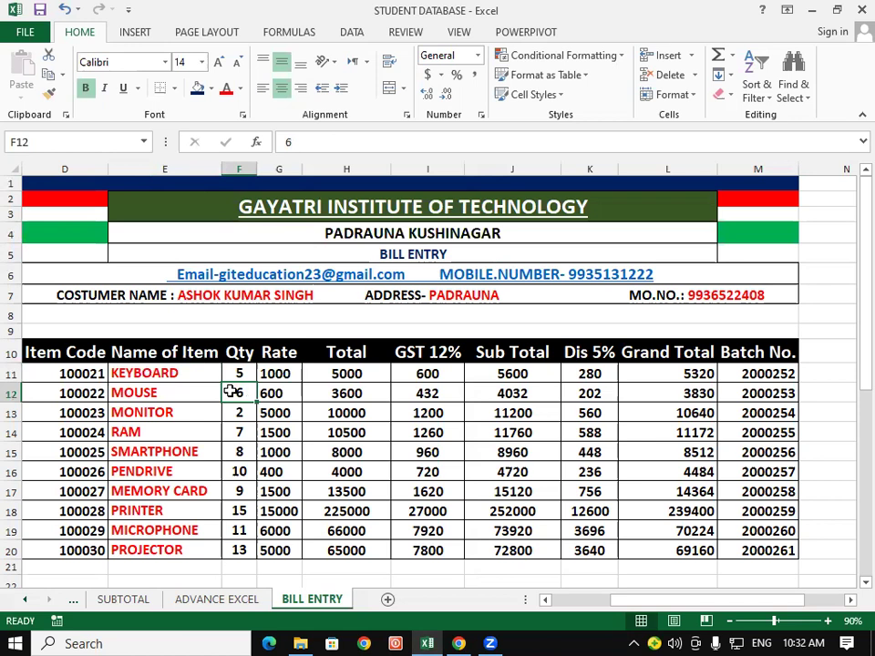
pyautogui.click(280, 394)
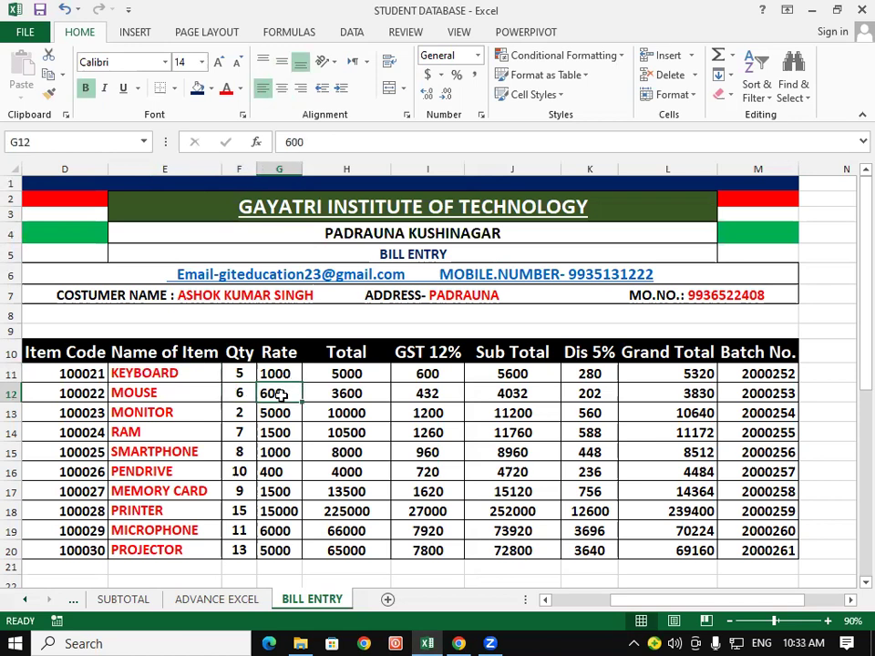
pyautogui.click(164, 412)
pyautogui.press('Right')
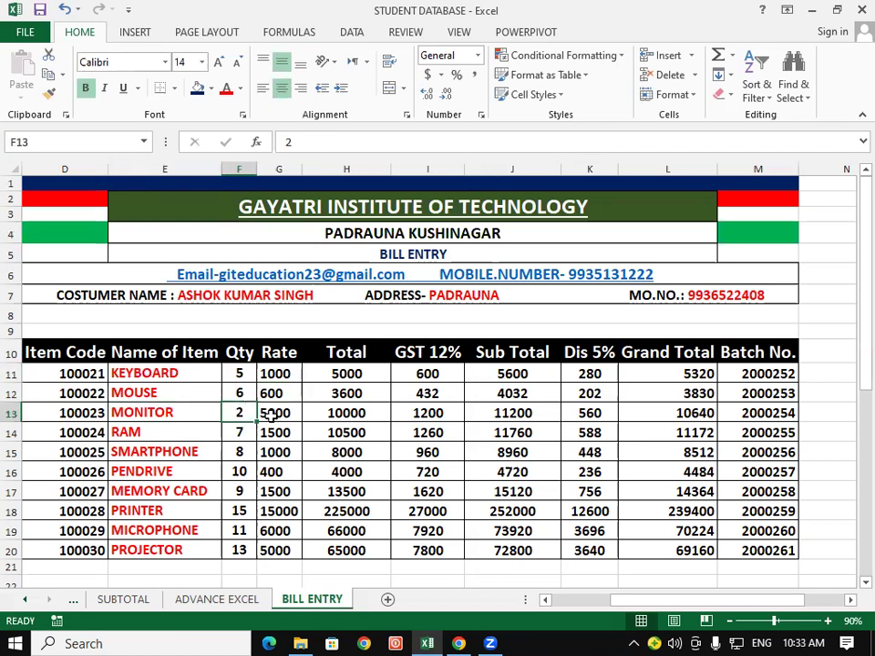
pyautogui.click(274, 412)
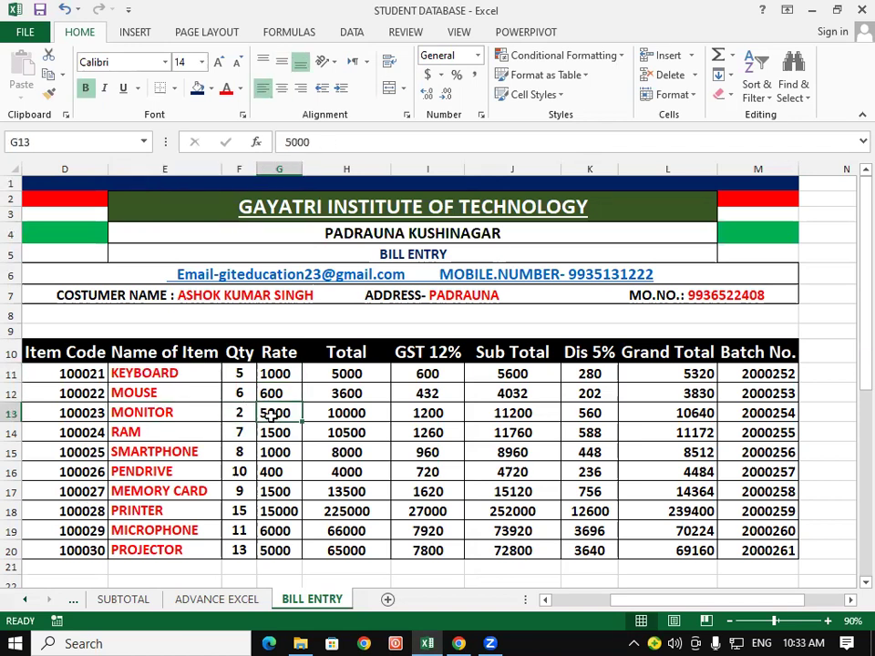
# - Check the Total formulas, then select the calculated columns H11:L20
pyautogui.click(319, 454)
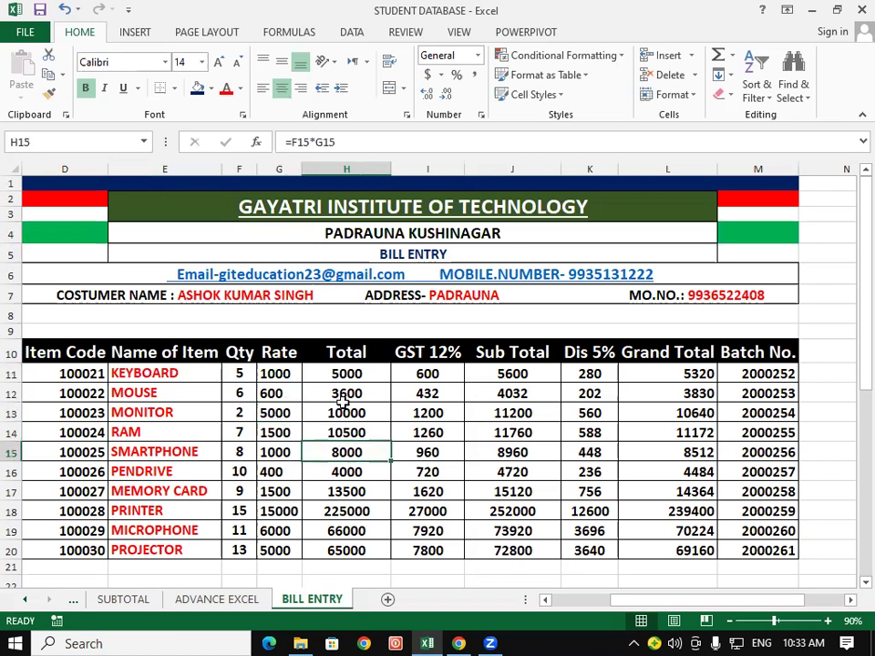
pyautogui.click(349, 374)
pyautogui.moveTo(349, 374); pyautogui.dragTo(548, 529)
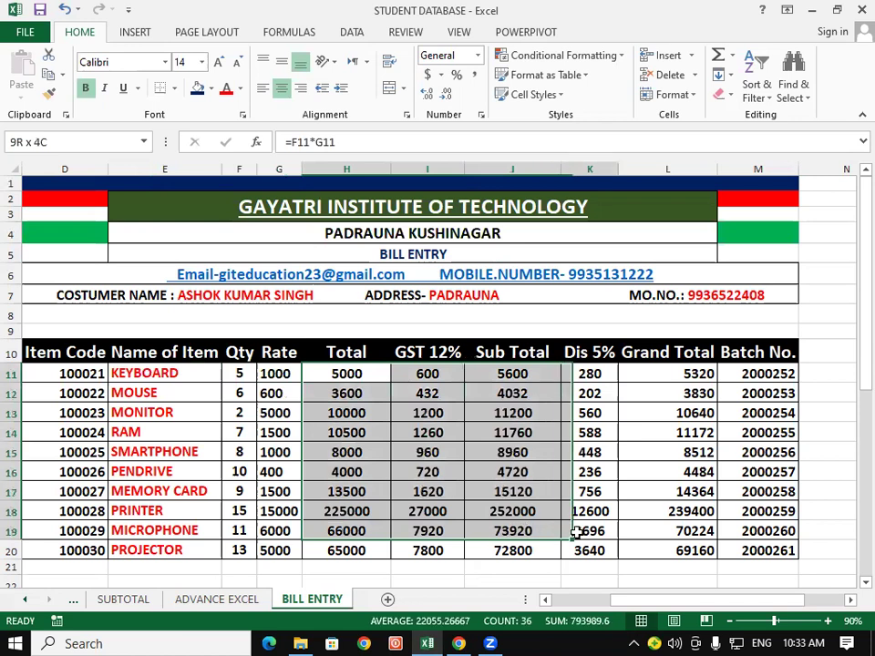
pyautogui.moveTo(548, 529); pyautogui.dragTo(641, 547)
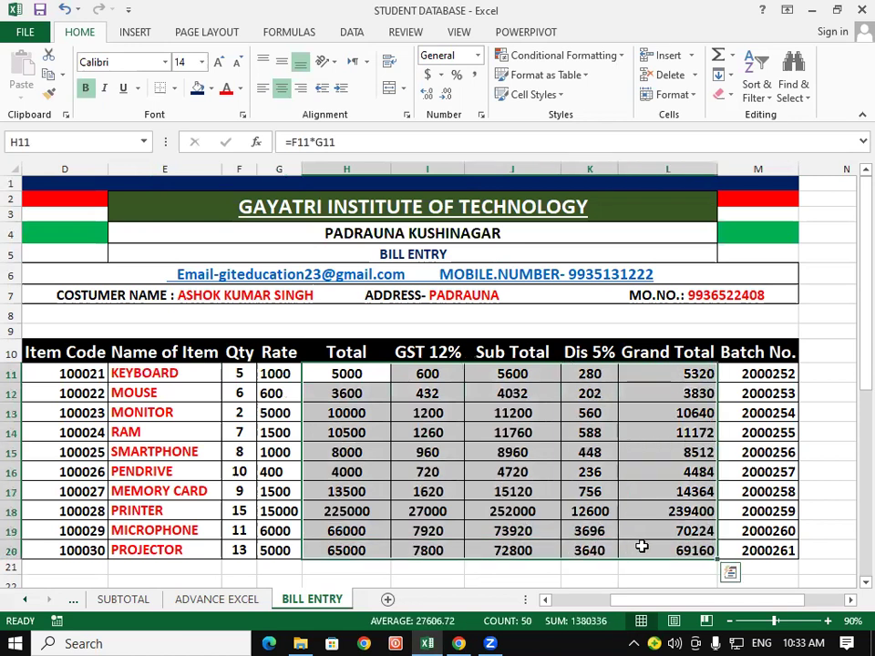
# - Clear the calculated columns and enter =F11*G11 as the keyboard's Total in H11
pyautogui.press('Delete')
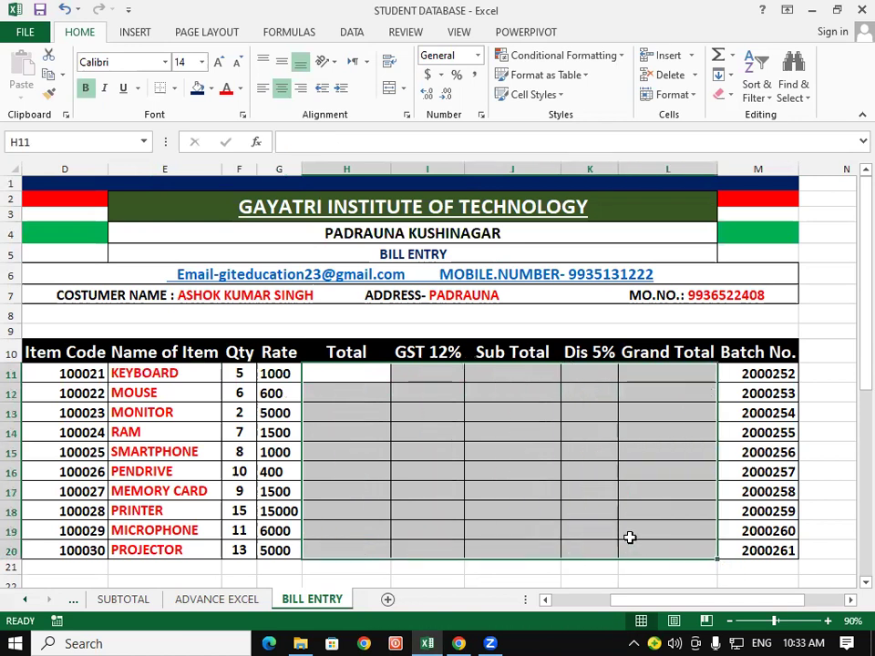
pyautogui.click(534, 492)
pyautogui.click(363, 376)
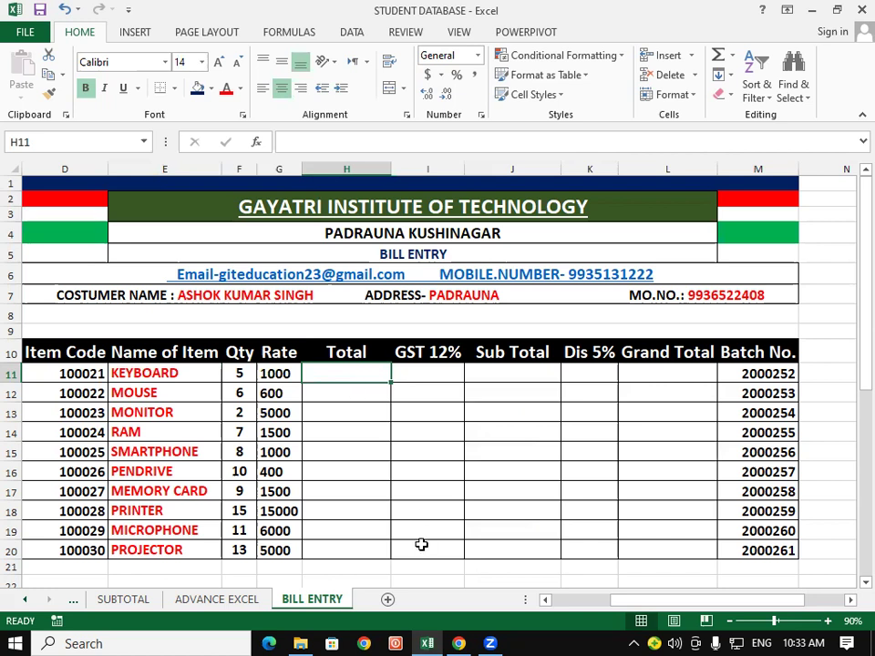
pyautogui.write('=')
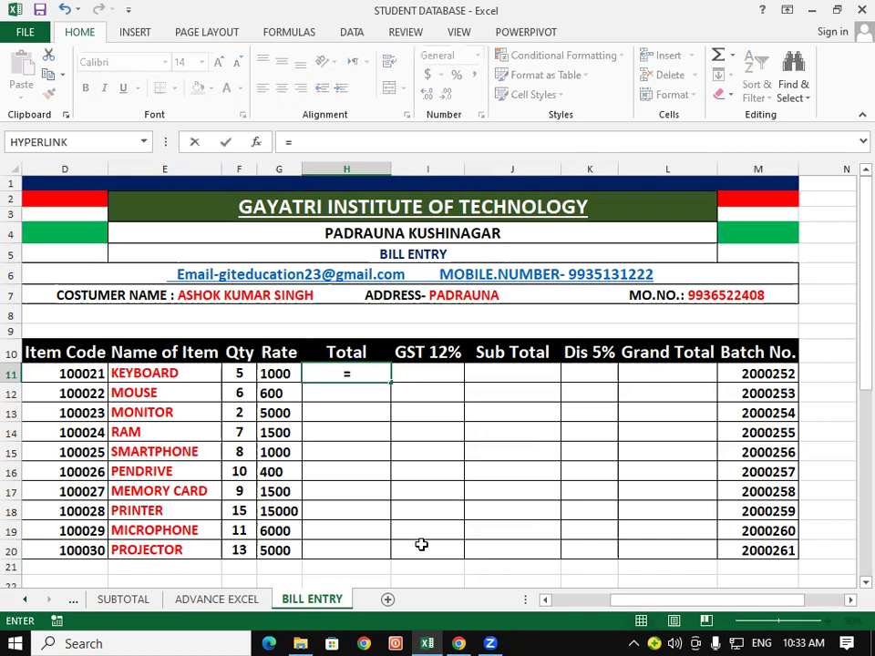
pyautogui.click(237, 374)
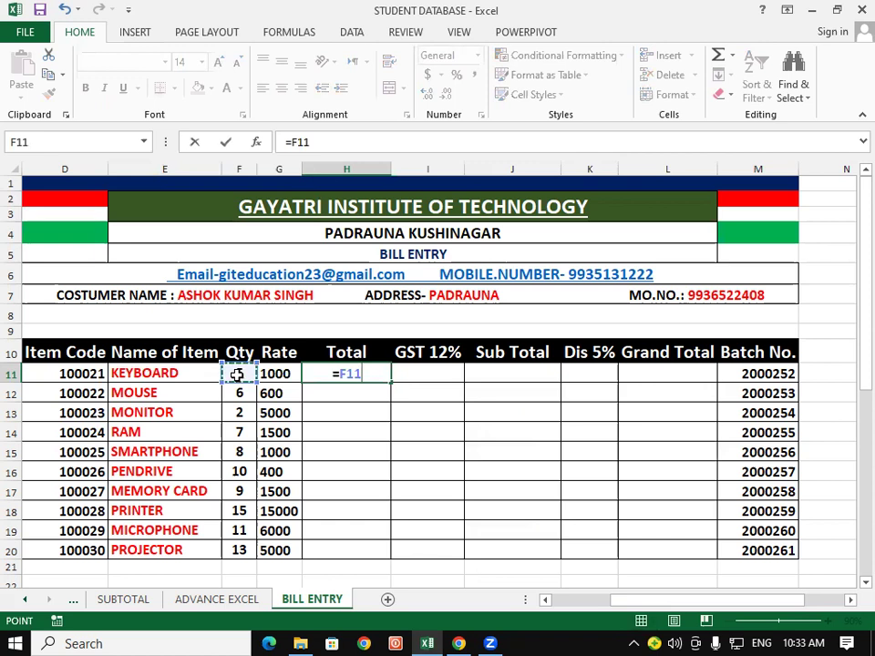
pyautogui.write('*')
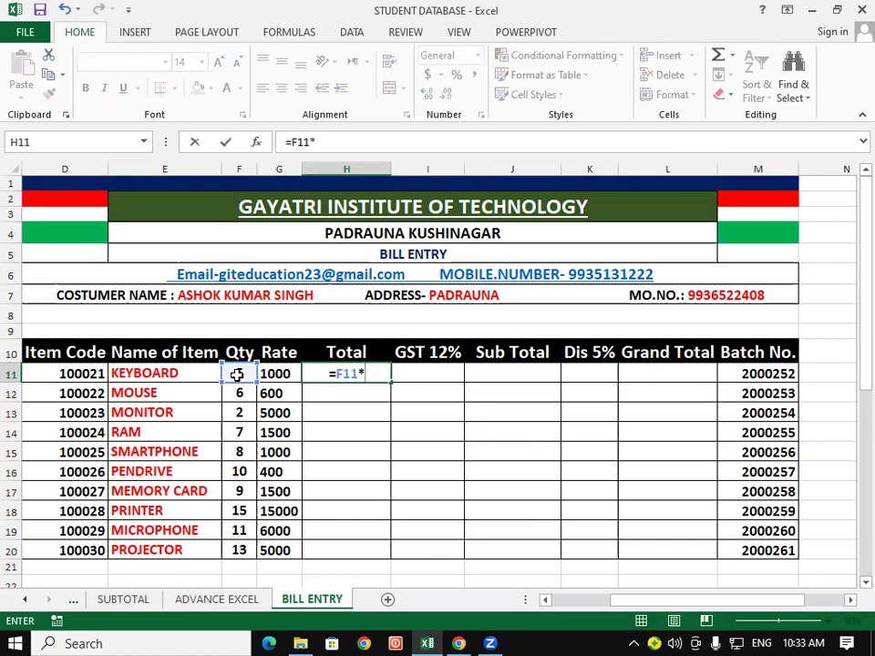
pyautogui.click(278, 370)
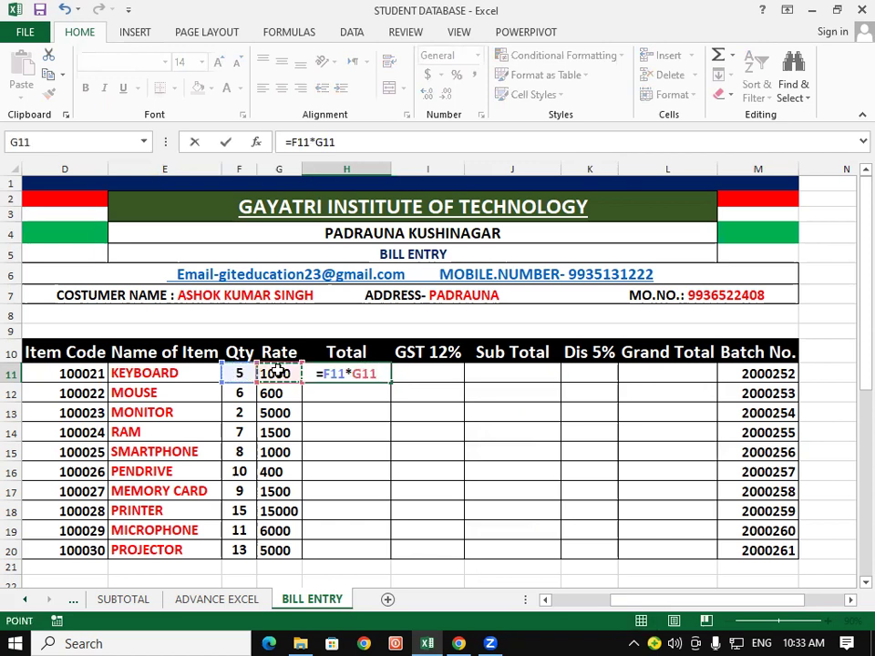
pyautogui.press('Return')
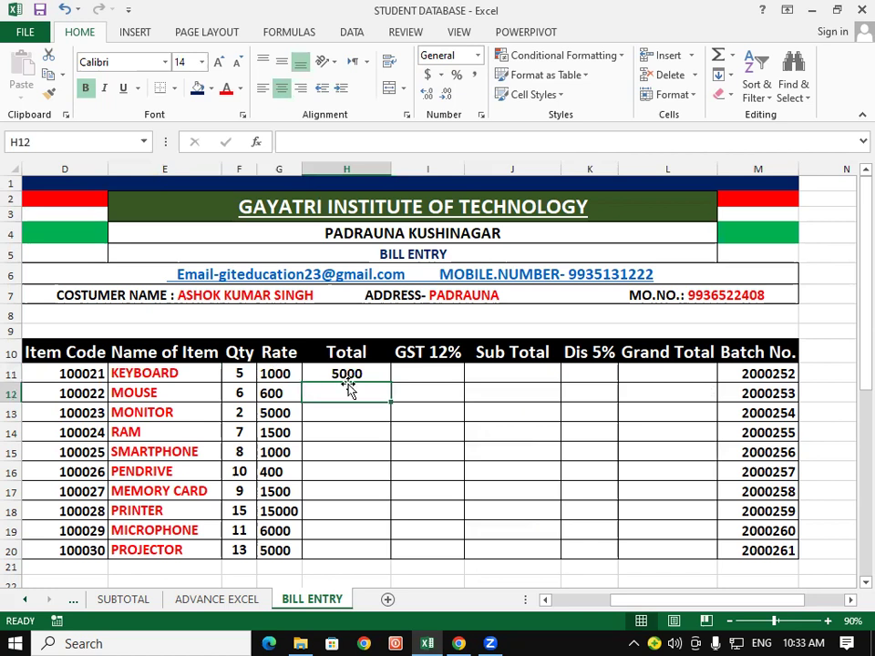
# - Copy the Total formula down to H20 and verify the keyboard and mouse totals
pyautogui.click(350, 370)
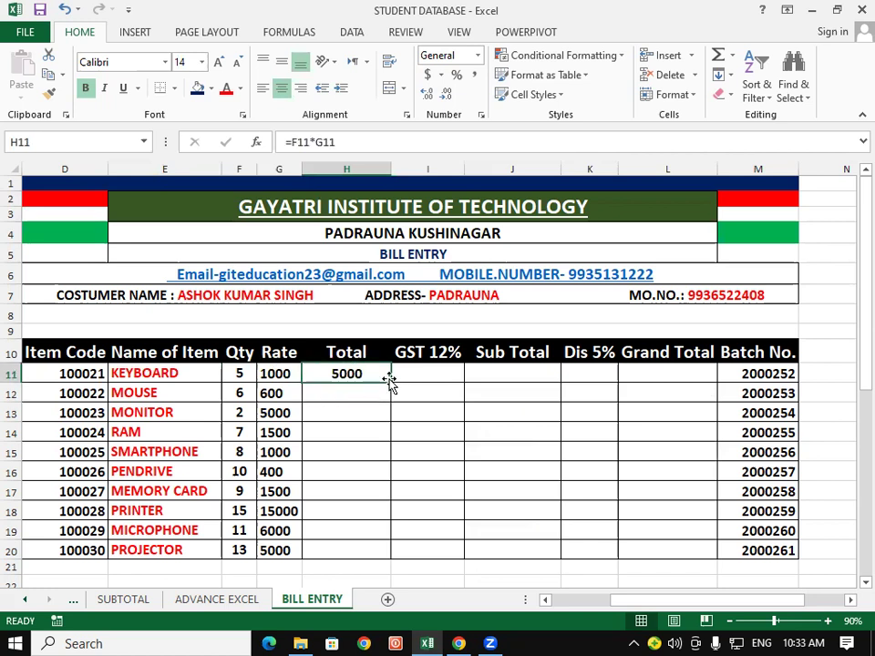
pyautogui.doubleClick(390, 382)
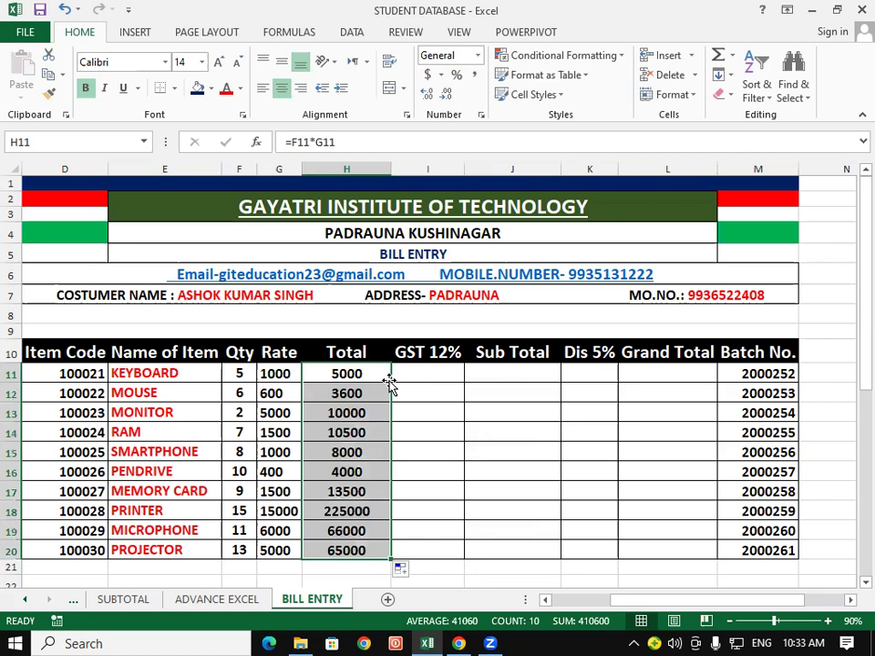
pyautogui.click(447, 412)
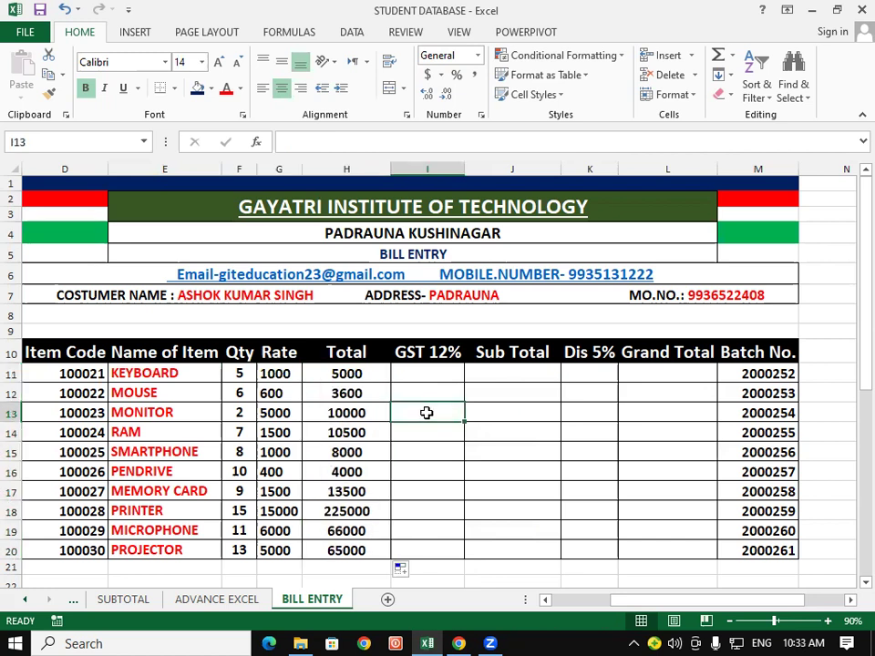
pyautogui.click(273, 373)
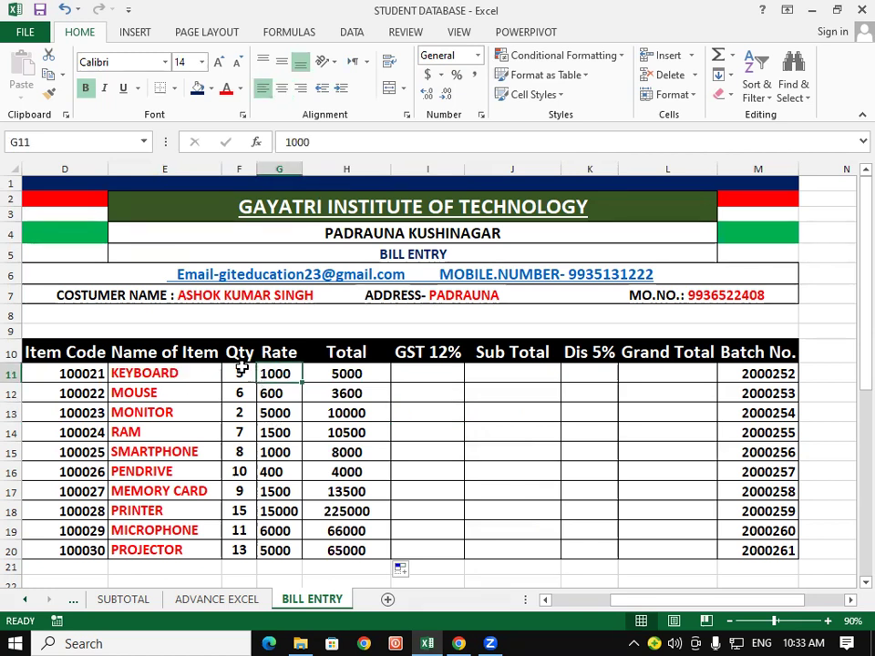
pyautogui.click(242, 369)
pyautogui.click(276, 369)
pyautogui.click(243, 372)
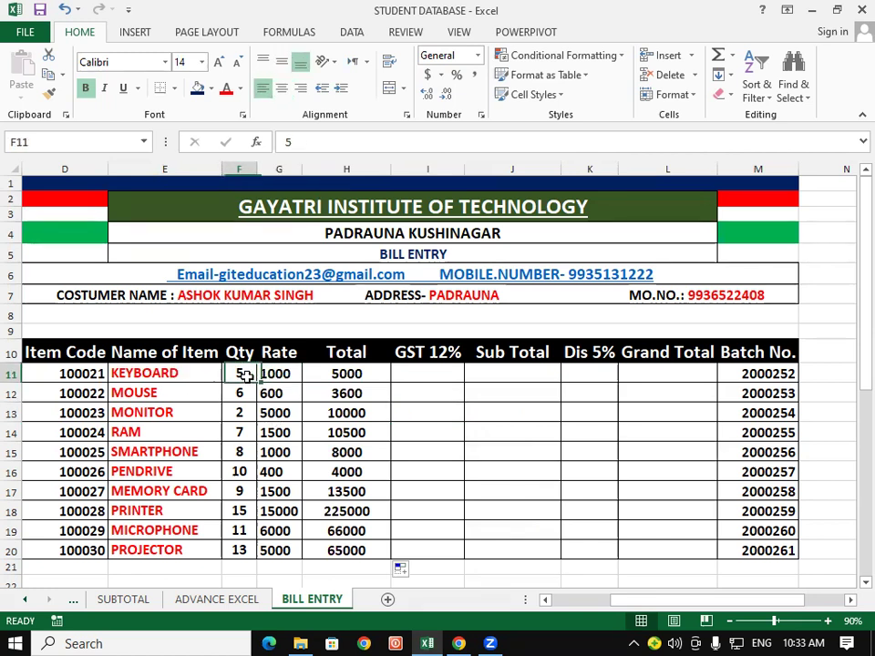
pyautogui.click(347, 374)
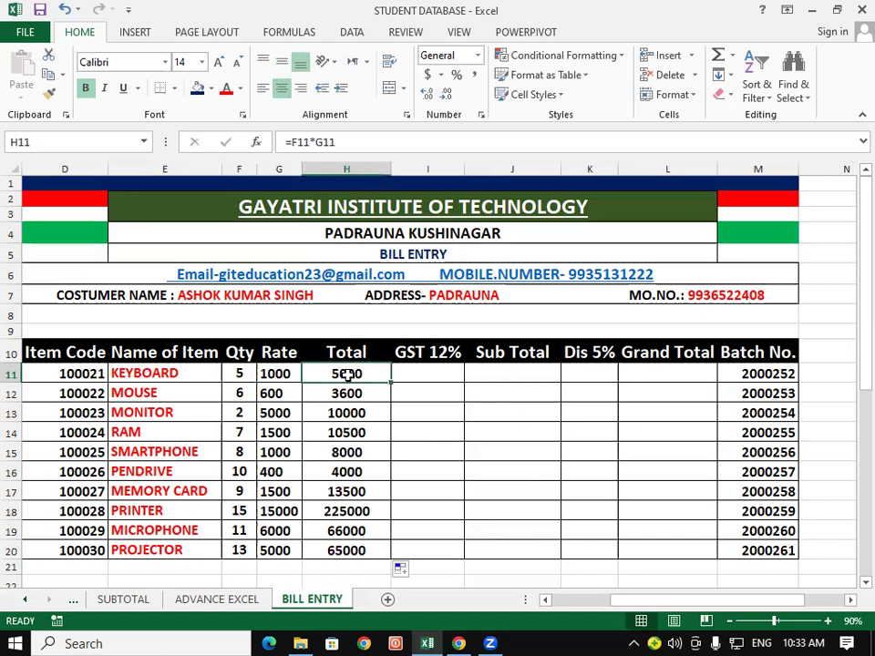
pyautogui.click(272, 393)
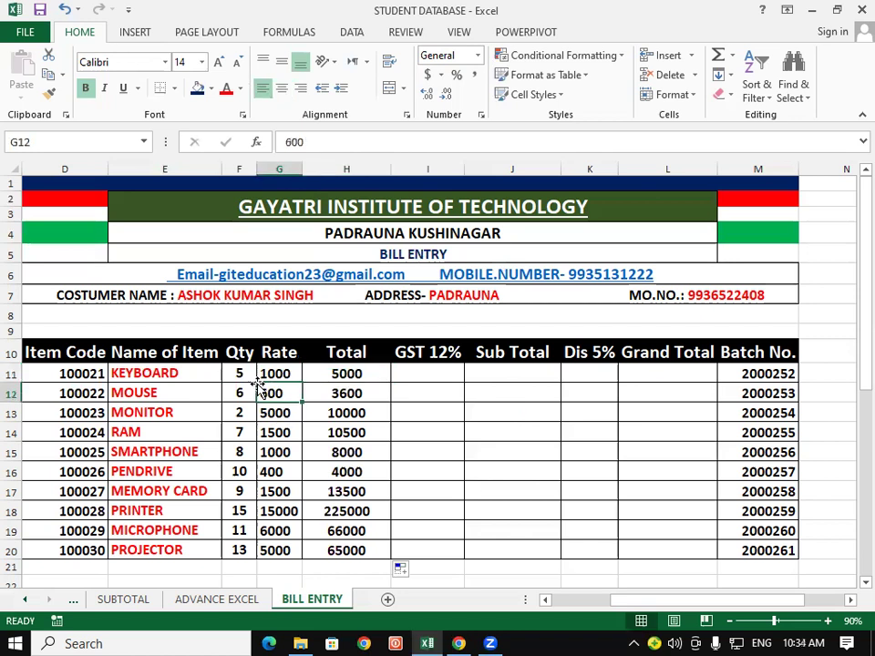
pyautogui.click(338, 392)
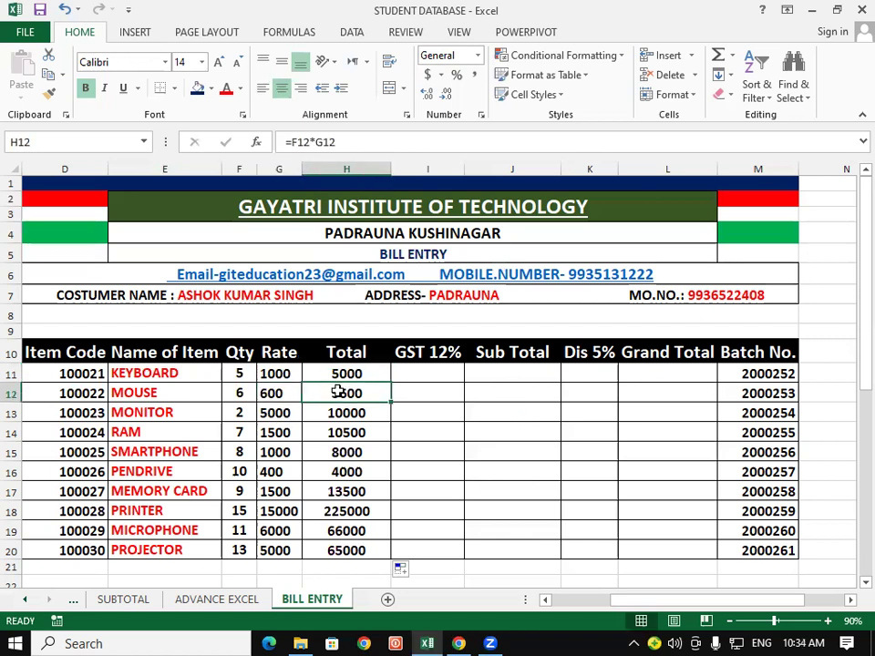
pyautogui.click(438, 377)
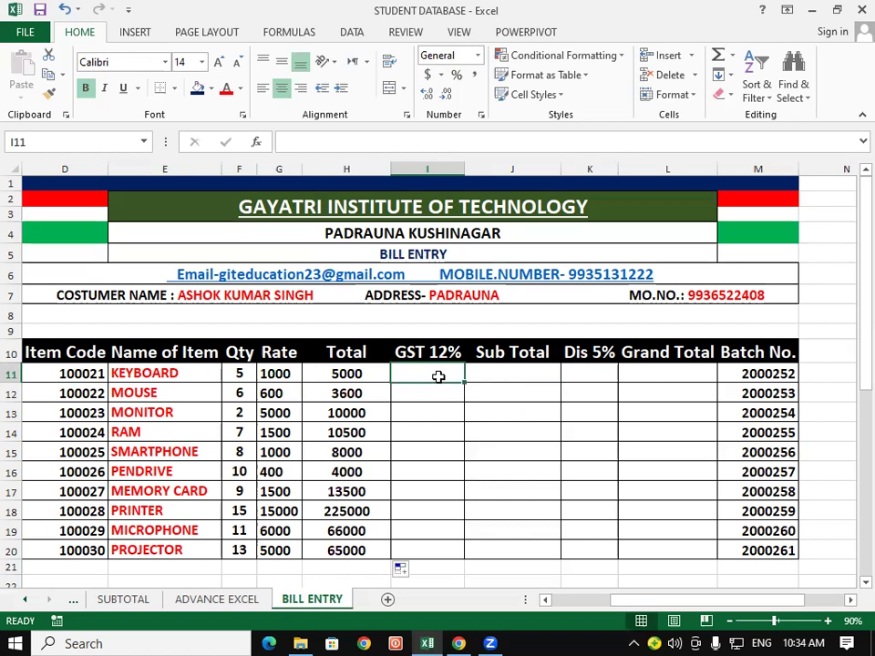
# - Change the I10 header from GST 12% to GST 18%
pyautogui.click(450, 346)
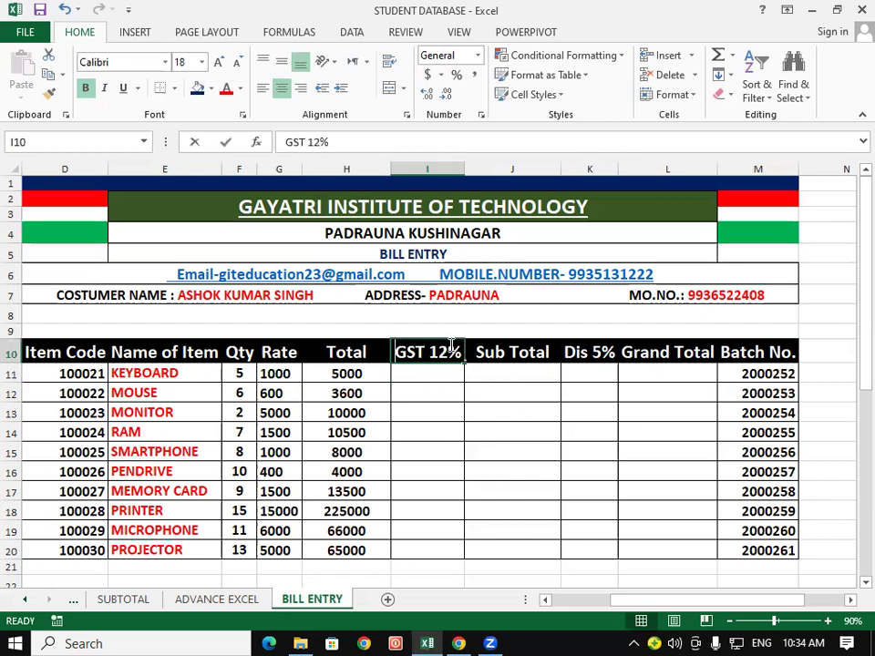
pyautogui.doubleClick(451, 347)
pyautogui.press('BackSpace')
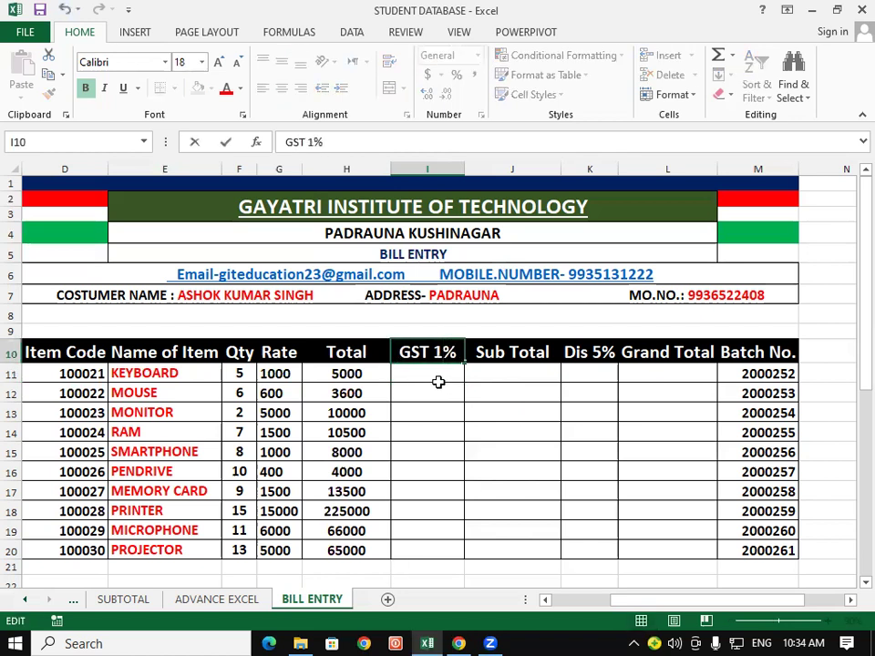
pyautogui.write('8')
pyautogui.press('Return')
pyautogui.press('Return')
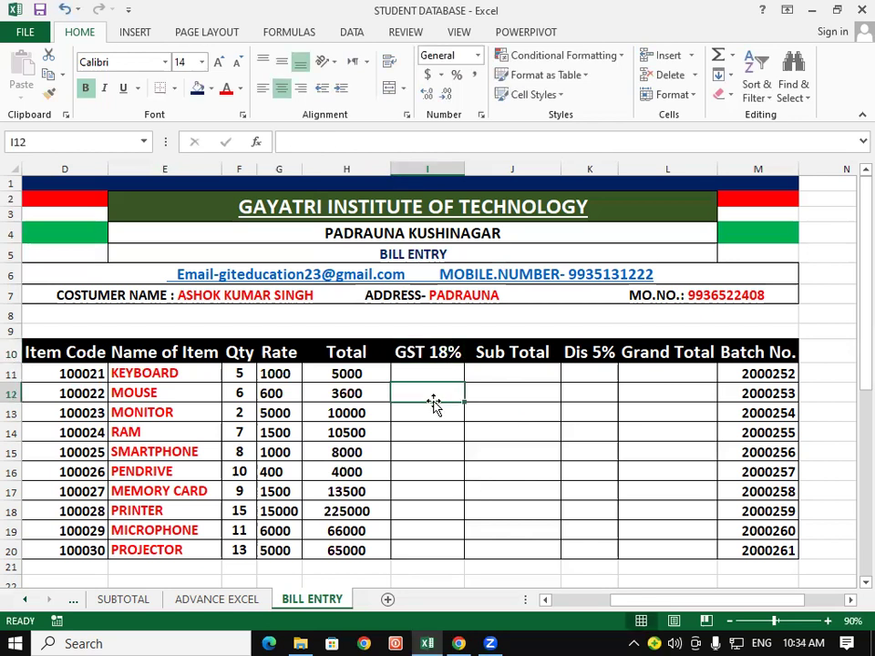
# - Review the monitor's quantity and the keyboard's Total formula before entering GST in I11
pyautogui.click(450, 376)
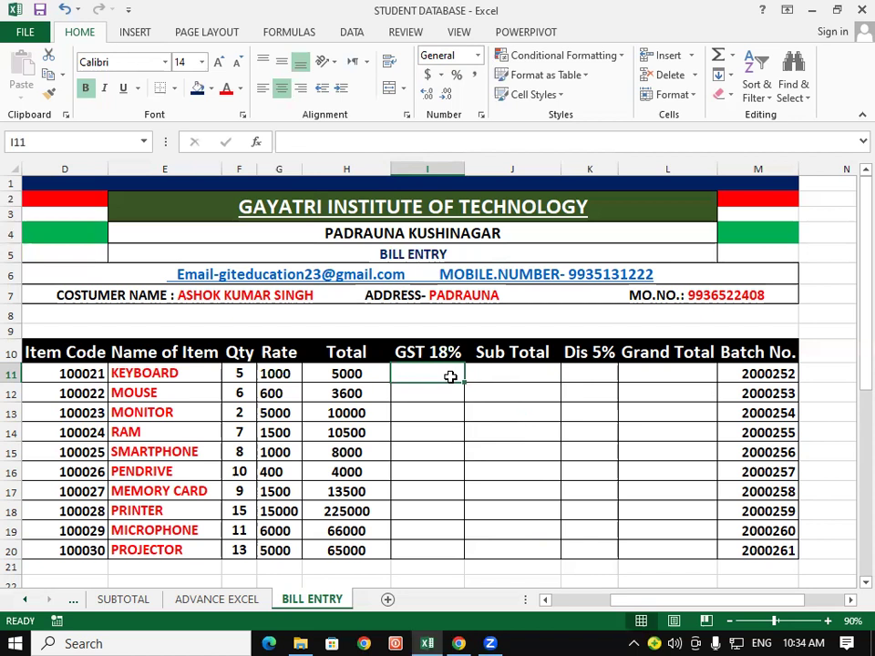
pyautogui.click(244, 411)
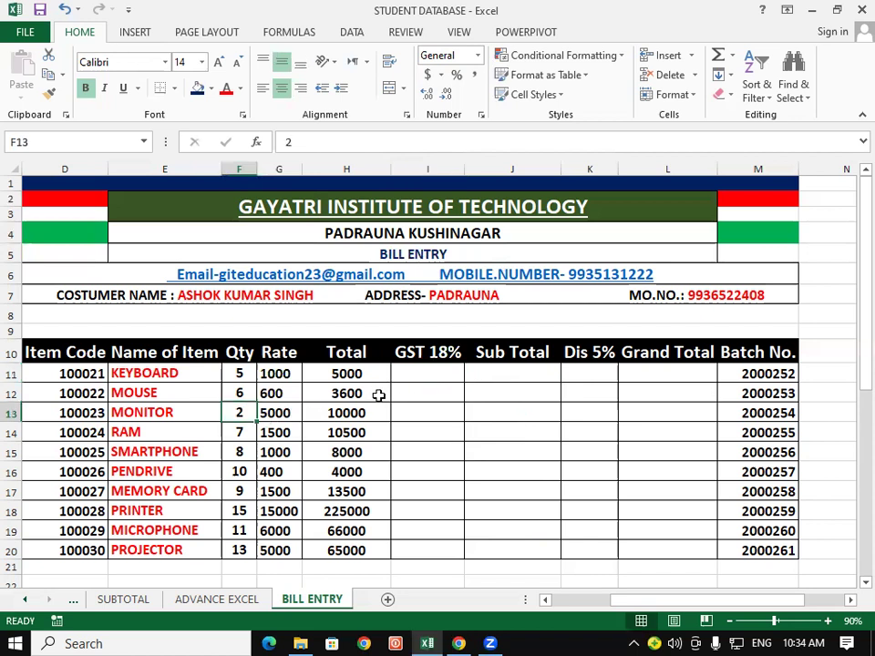
pyautogui.click(413, 374)
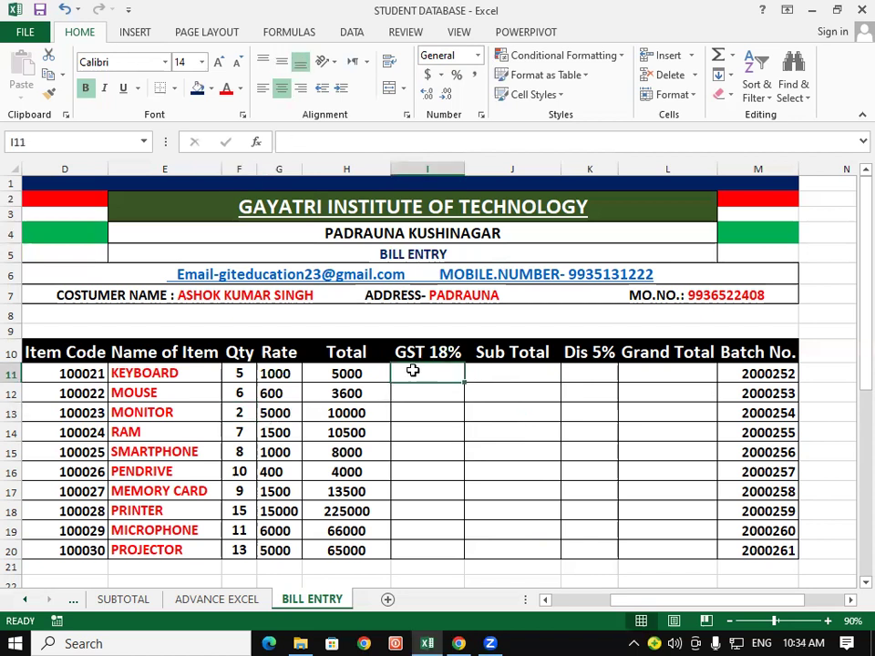
pyautogui.click(359, 373)
pyautogui.click(441, 371)
pyautogui.click(441, 497)
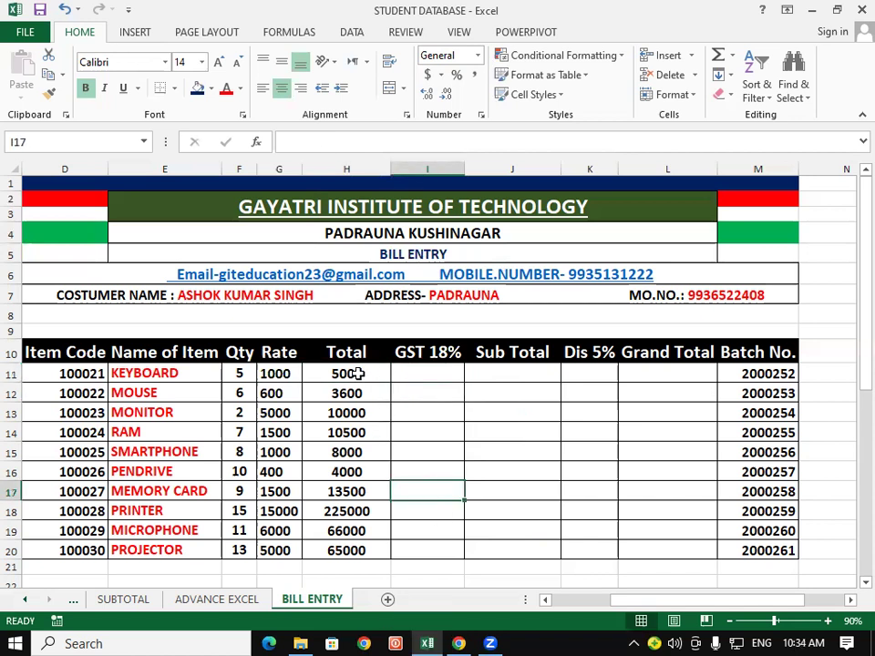
pyautogui.click(357, 373)
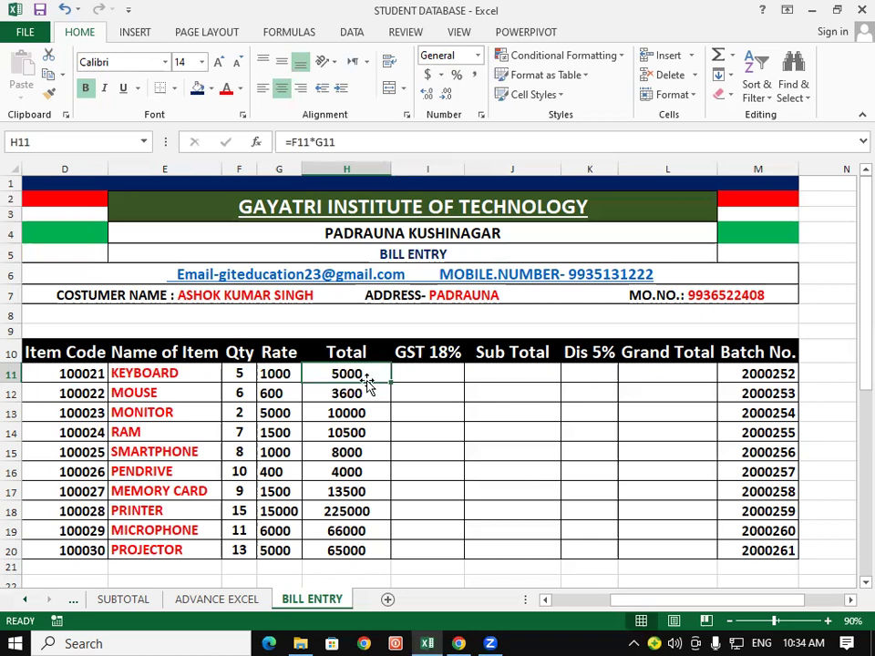
pyautogui.click(428, 377)
pyautogui.click(367, 367)
pyautogui.click(441, 374)
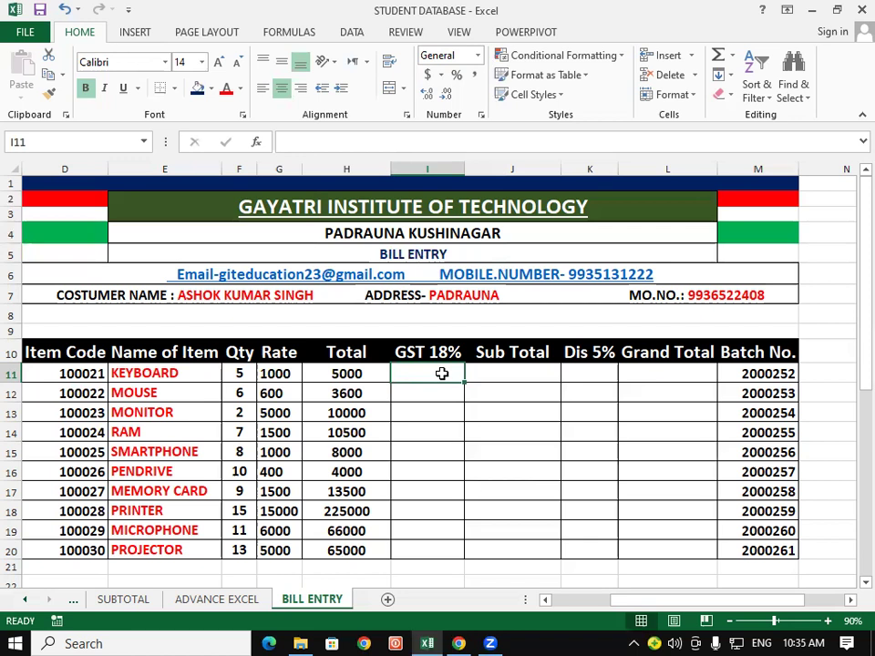
# - Enter the keyboard's GST in I11 as =H11*18%, correcting the mistyped 10%
pyautogui.write('=')
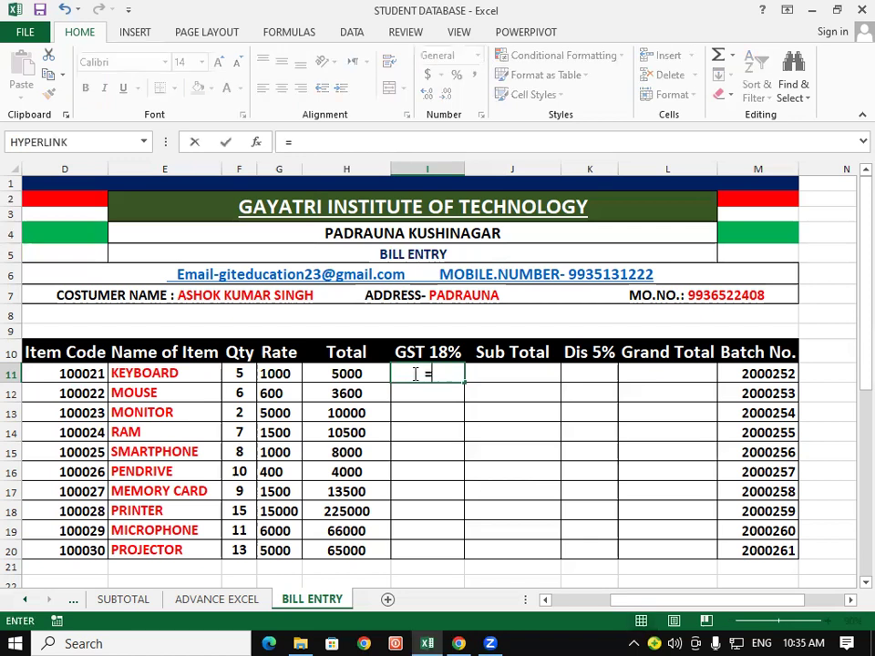
pyautogui.click(346, 374)
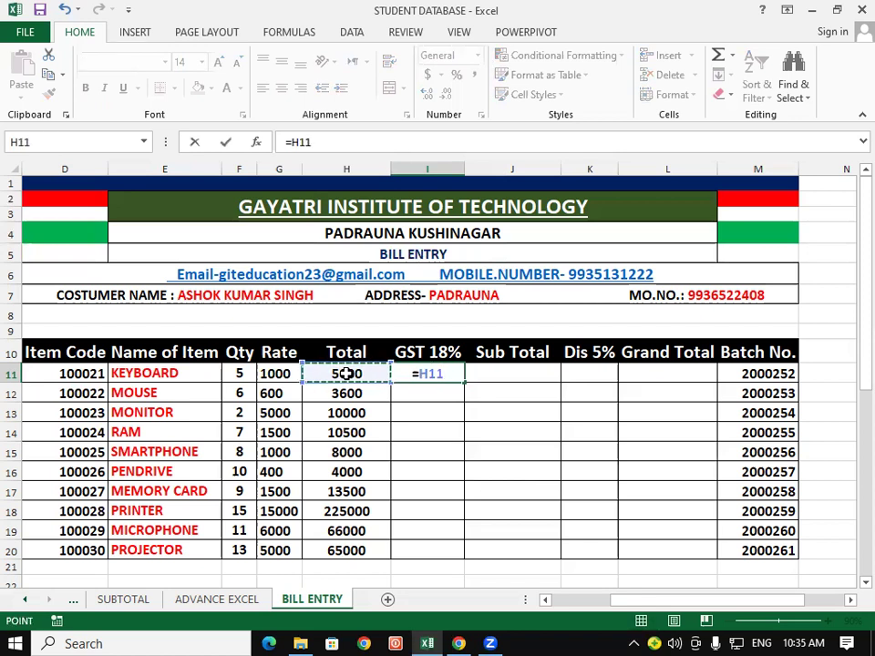
pyautogui.write('*10%')
pyautogui.press('Return')
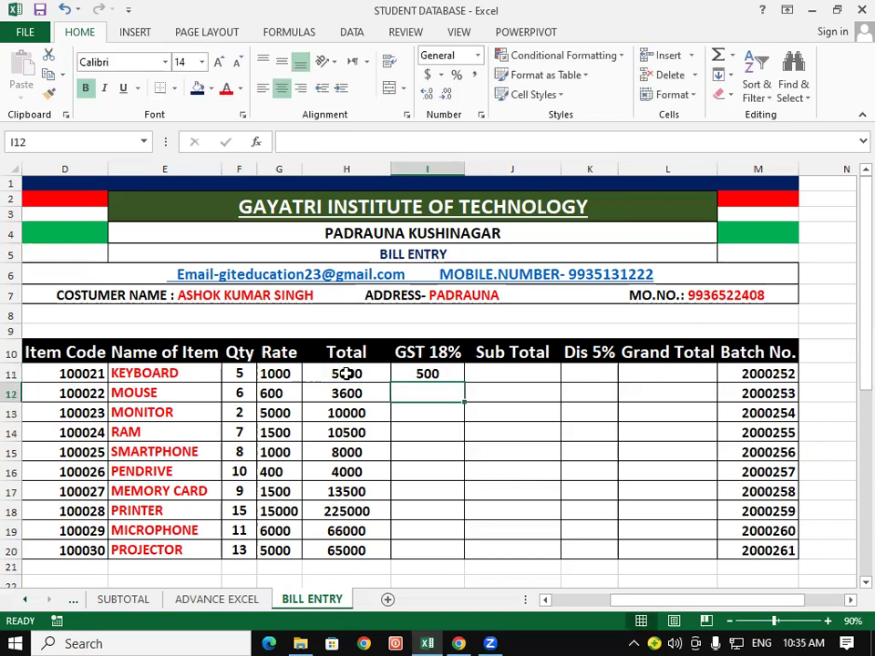
pyautogui.doubleClick(433, 373)
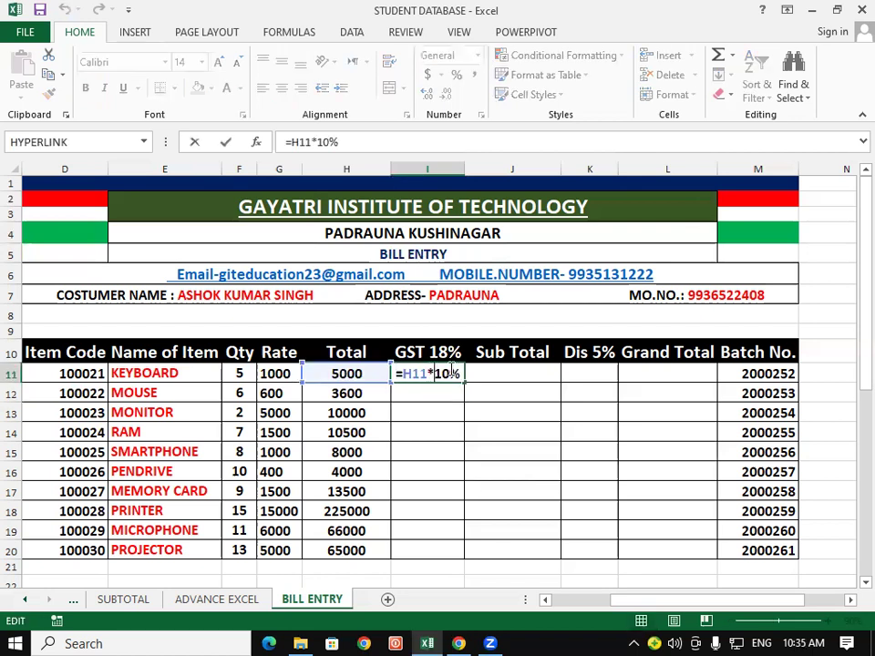
pyautogui.press('BackSpace')
pyautogui.write('8')
pyautogui.hotkey('ctrl', 'Return')
pyautogui.press('Return')
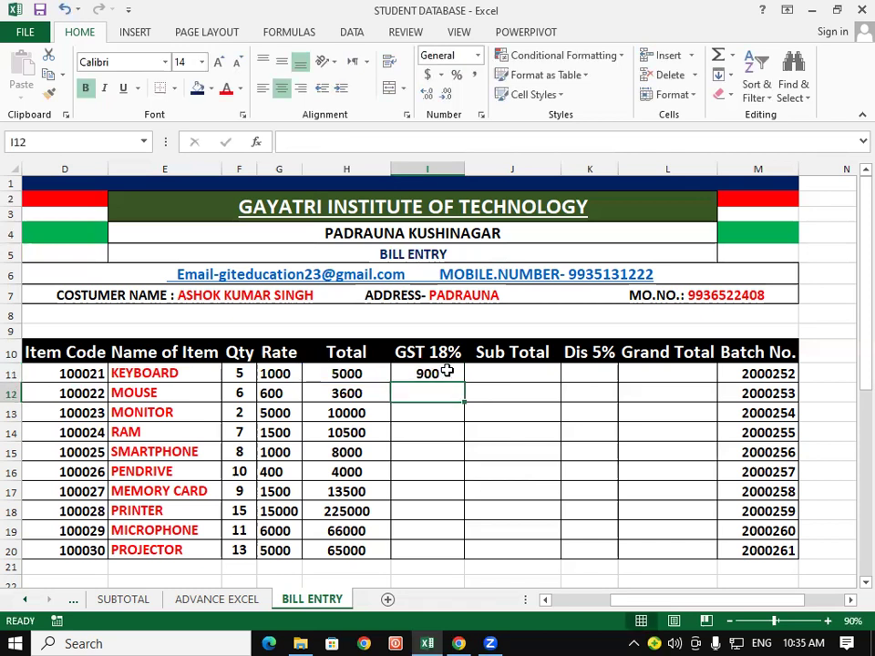
# - Recheck the keyboard's quantity, rate, Total and 18% GST formula
pyautogui.click(433, 427)
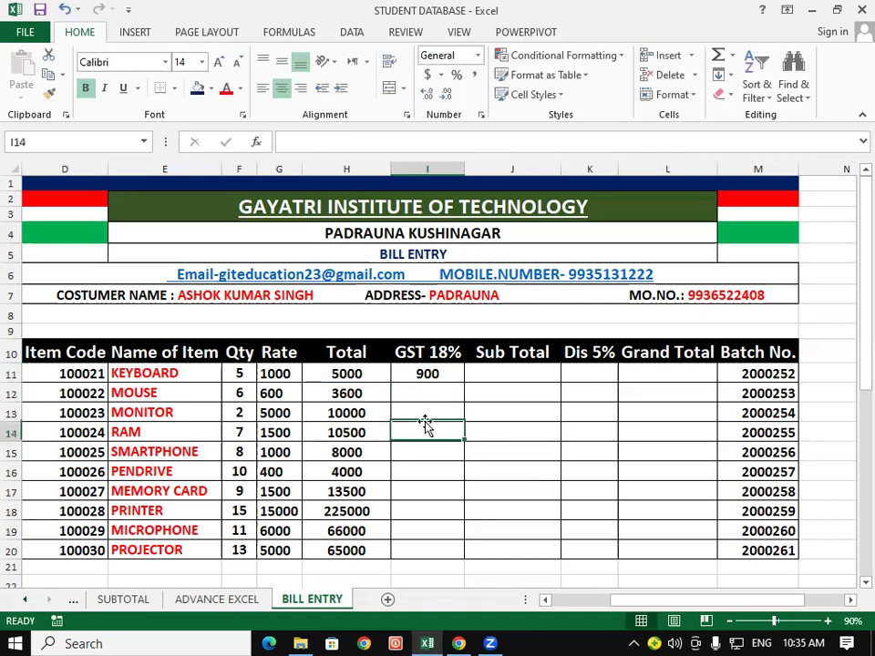
pyautogui.click(350, 375)
pyautogui.click(437, 374)
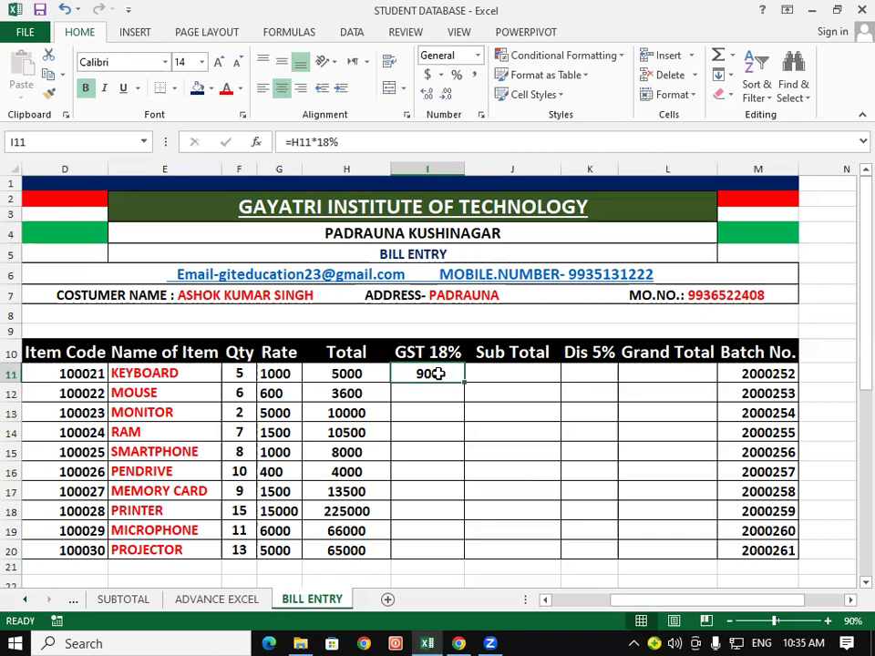
pyautogui.click(434, 450)
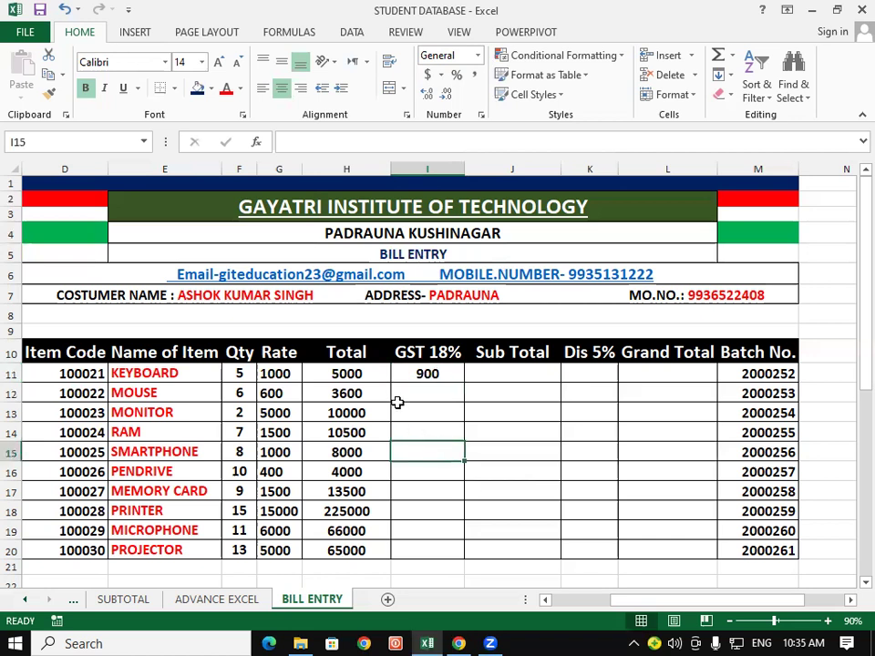
pyautogui.click(232, 375)
pyautogui.click(289, 368)
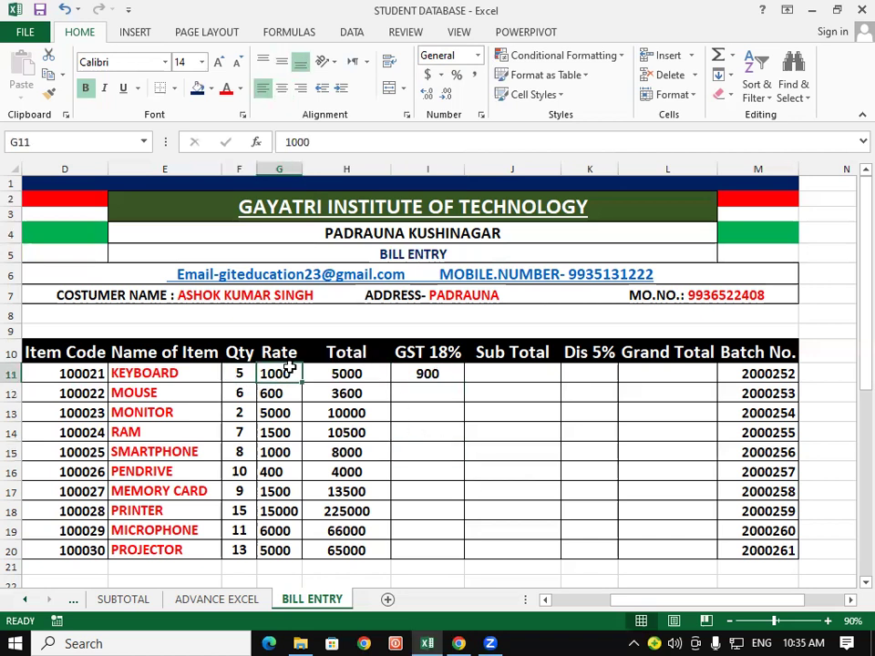
pyautogui.click(242, 369)
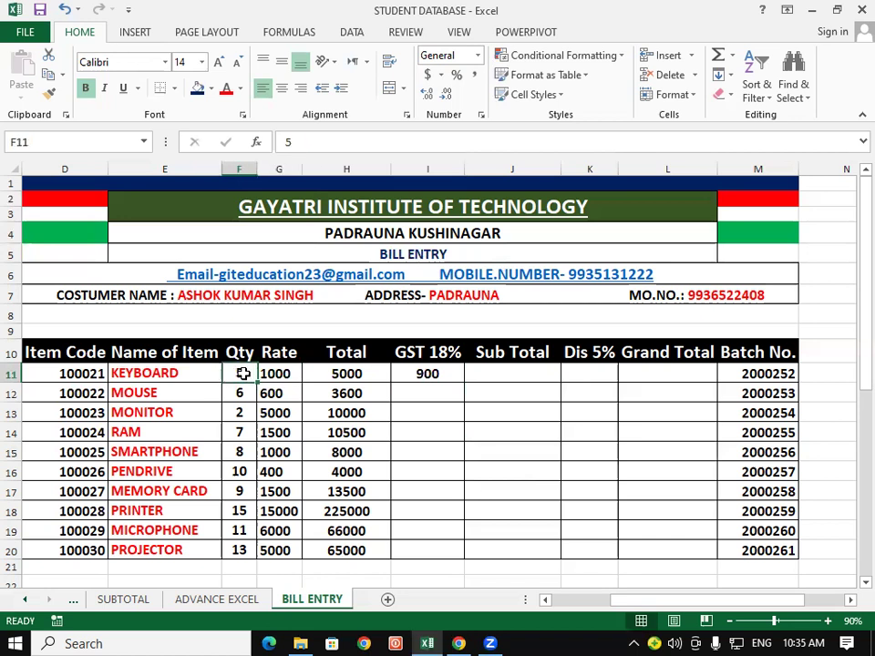
pyautogui.click(358, 378)
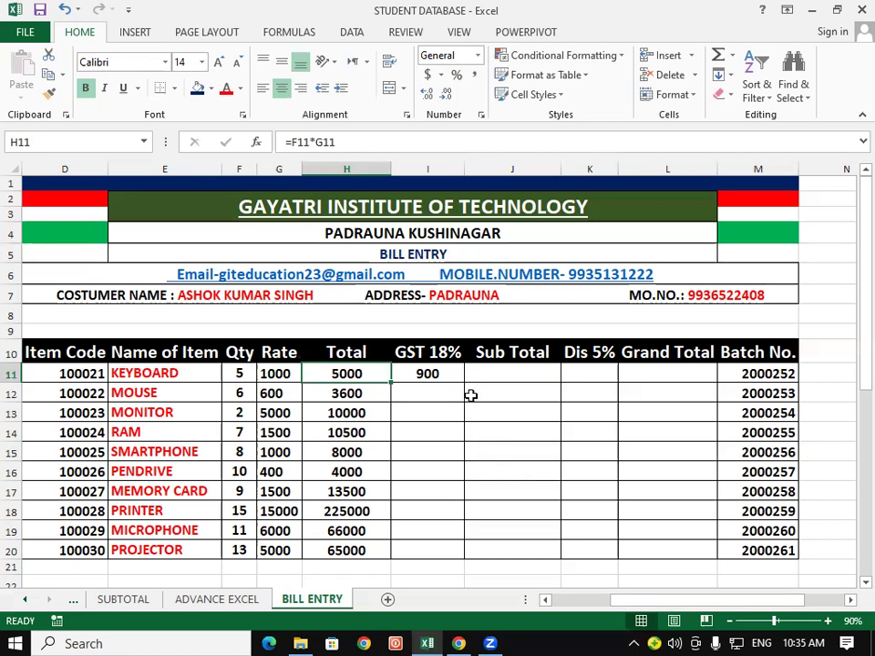
pyautogui.click(434, 415)
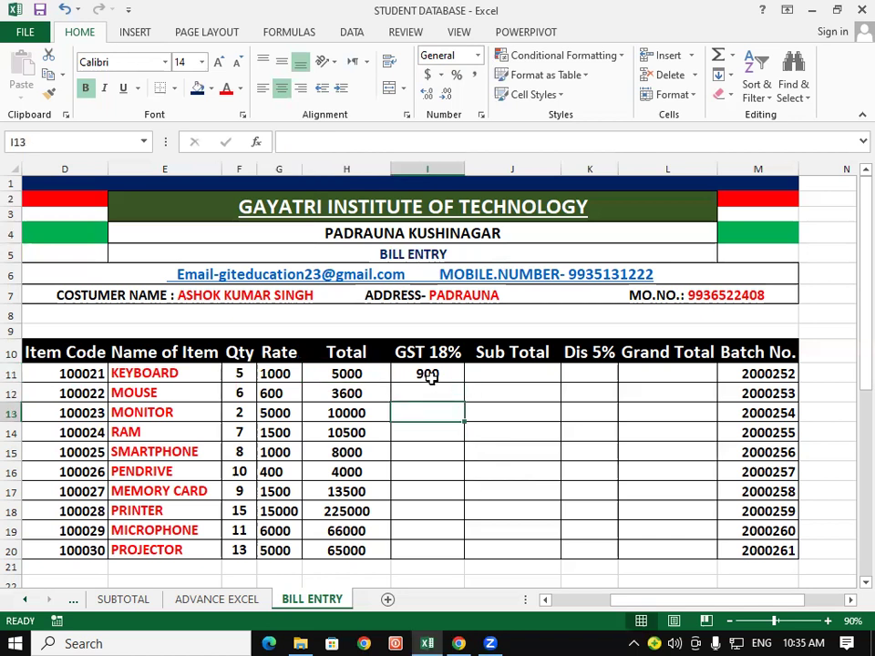
pyautogui.click(431, 377)
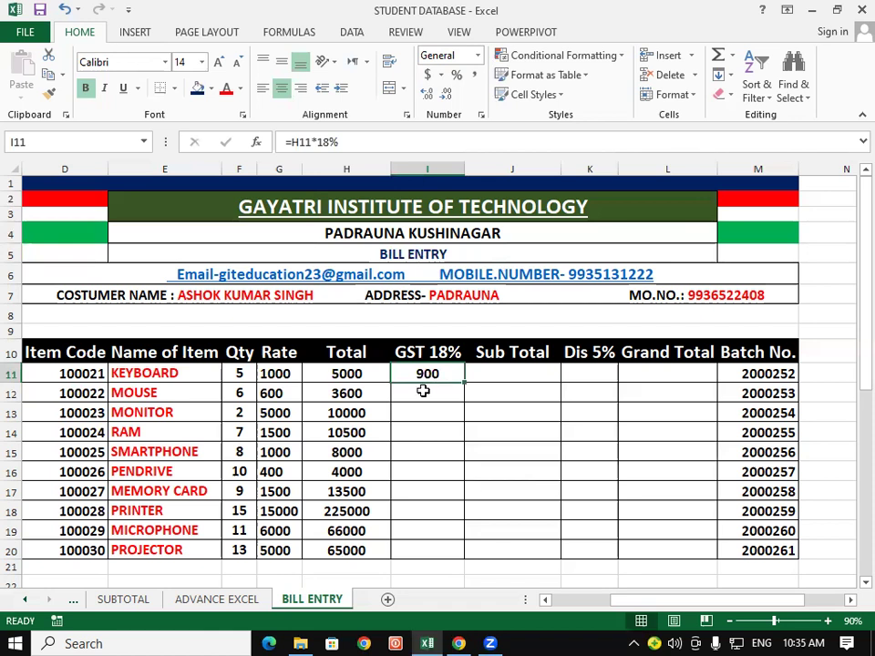
pyautogui.click(447, 388)
pyautogui.click(453, 371)
# - Copy the GST formula down to I20 and recheck the mouse and keyboard formulas
pyautogui.doubleClick(464, 382)
pyautogui.click(483, 404)
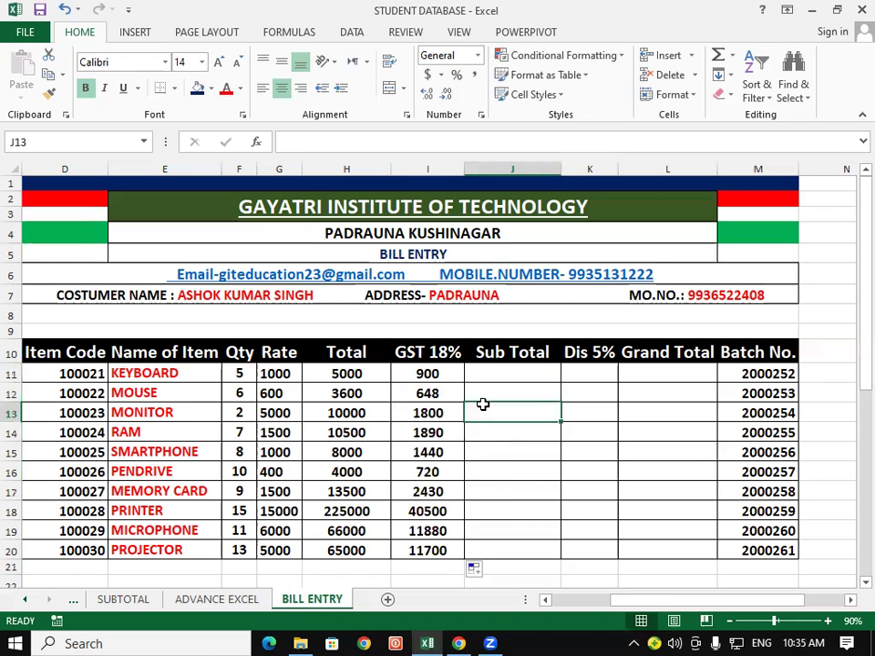
pyautogui.moveTo(274, 374); pyautogui.dragTo(453, 541)
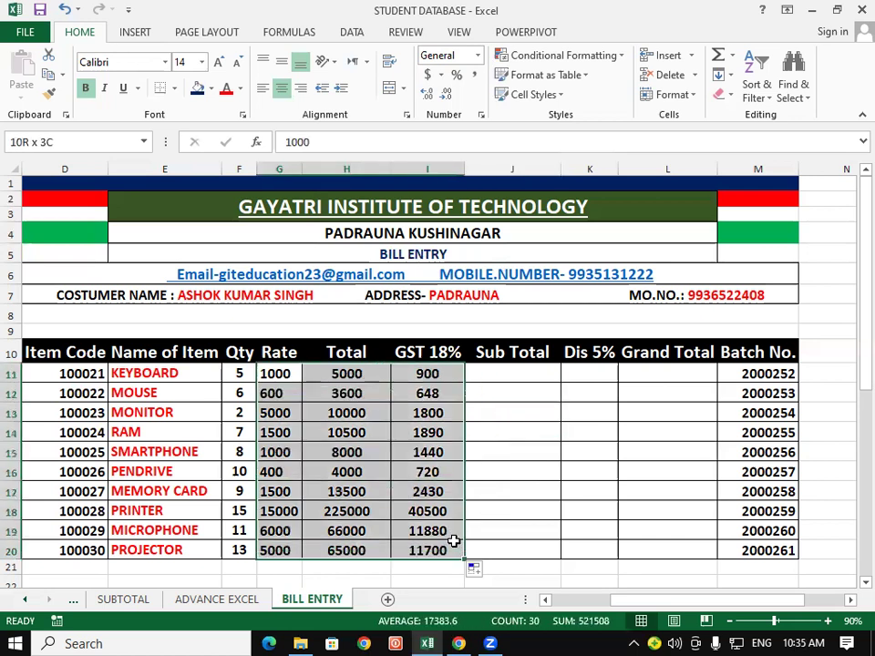
pyautogui.click(498, 489)
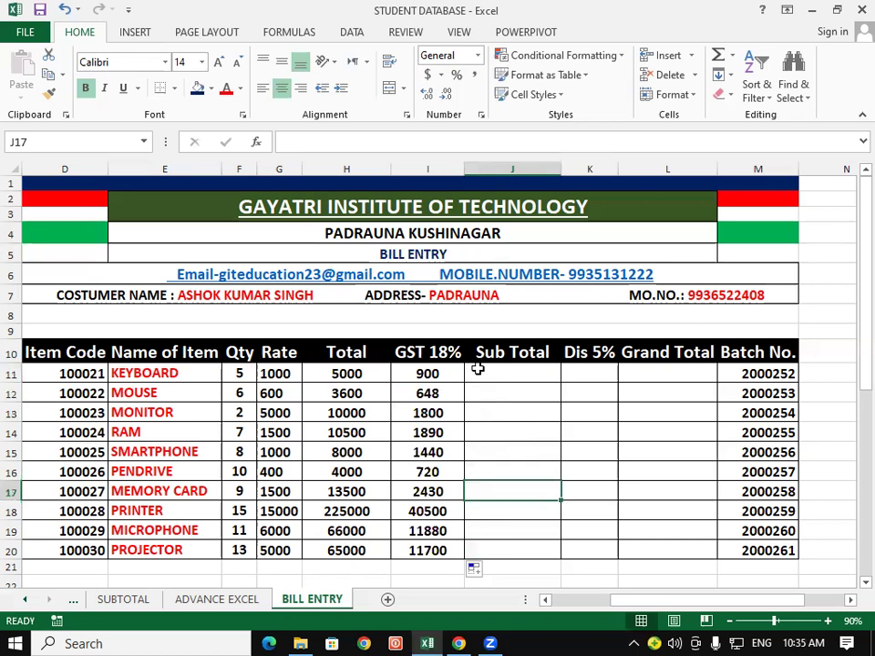
pyautogui.click(477, 368)
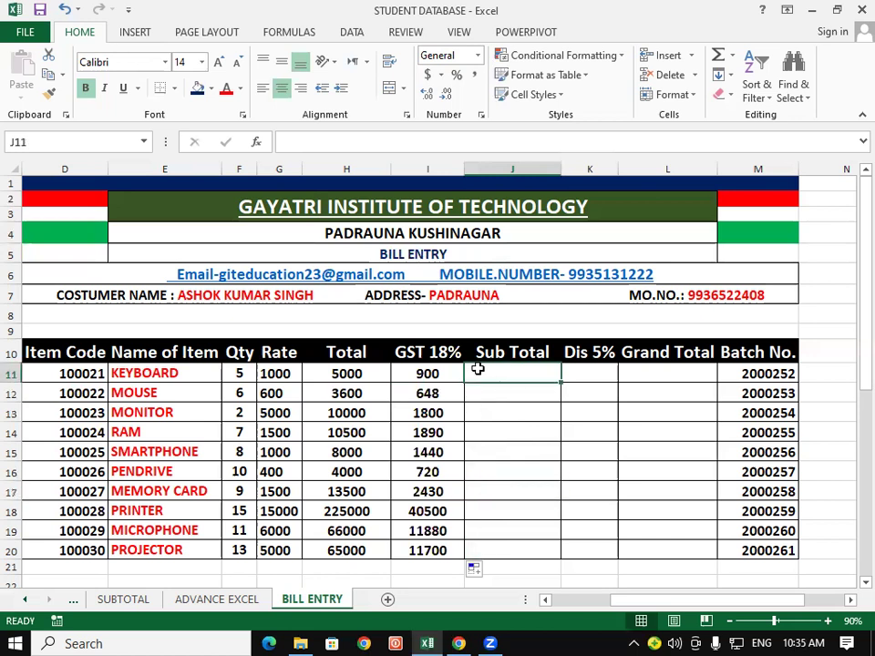
pyautogui.click(426, 392)
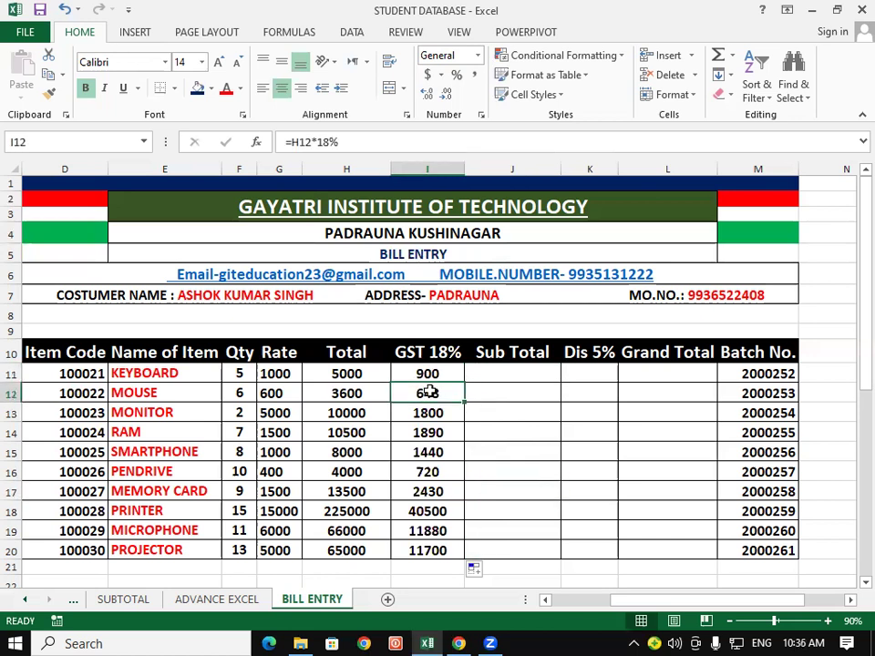
pyautogui.click(365, 393)
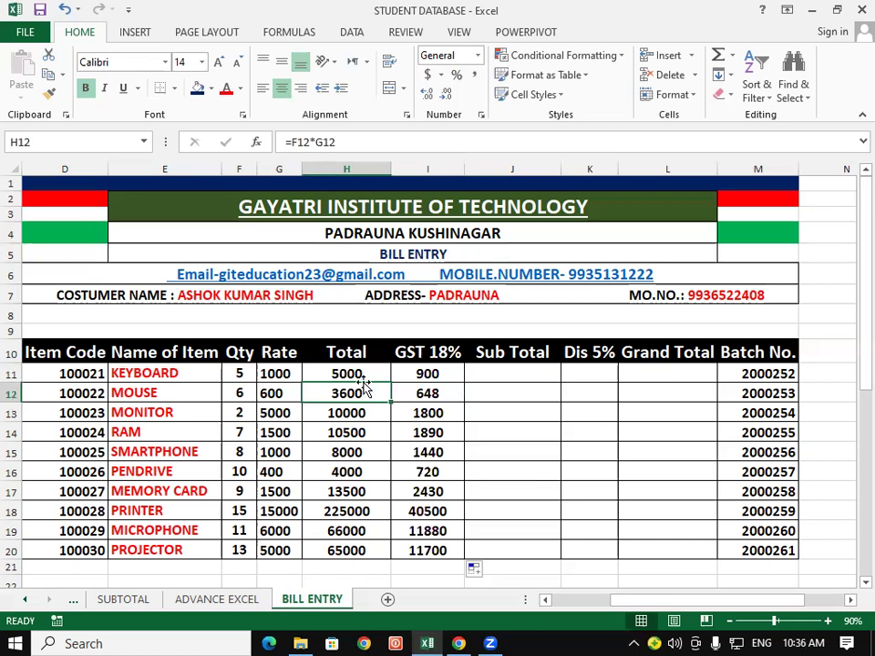
pyautogui.click(427, 371)
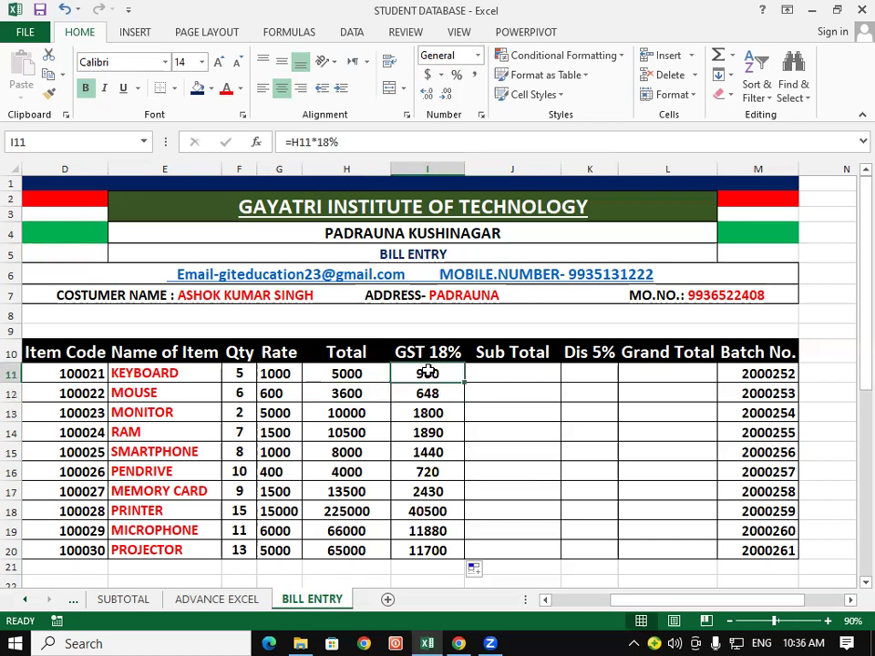
pyautogui.click(349, 373)
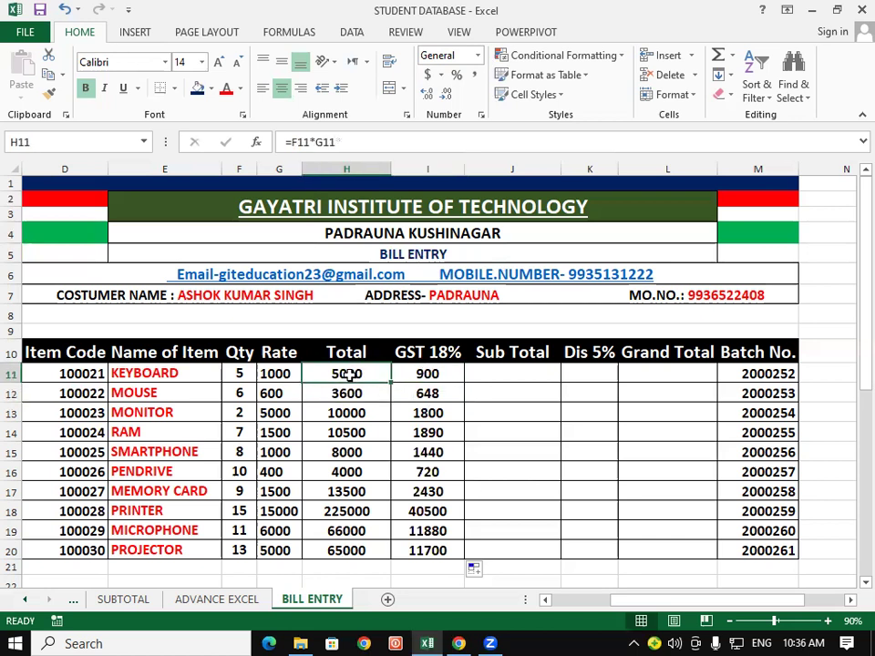
pyautogui.click(499, 370)
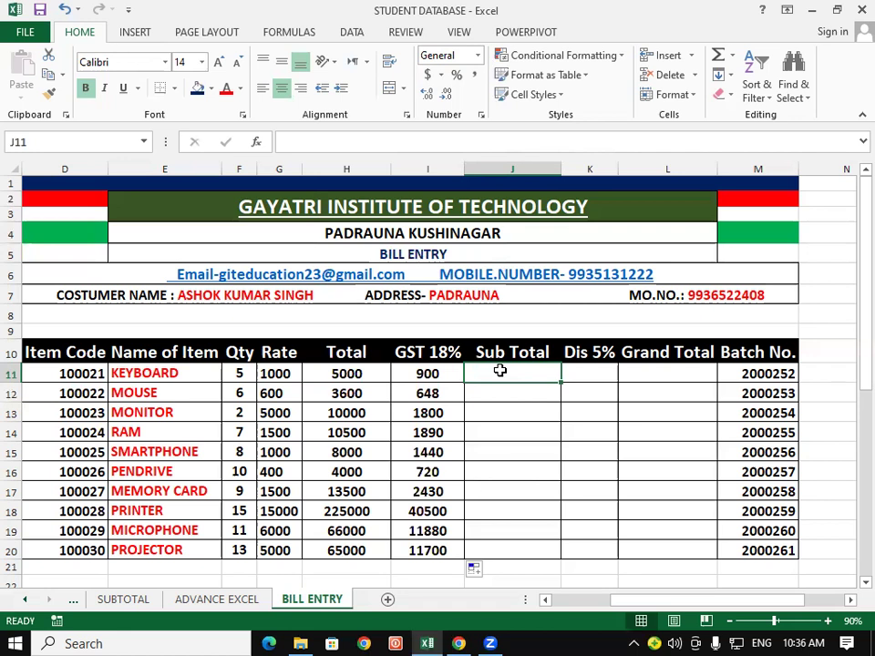
# - Enter =H11+I11 in J11 as the keyboard's Sub Total
pyautogui.write('=')
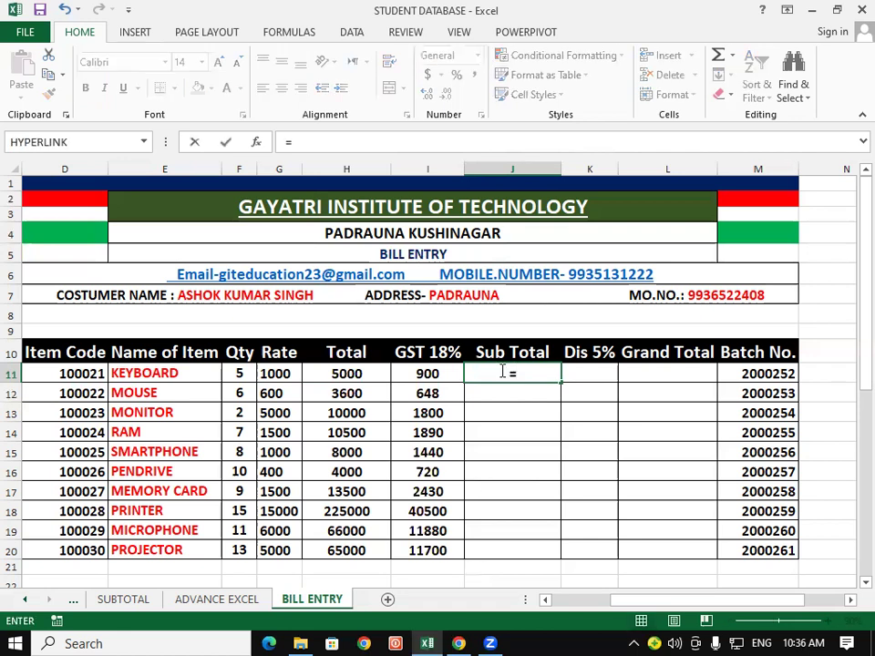
pyautogui.click(324, 375)
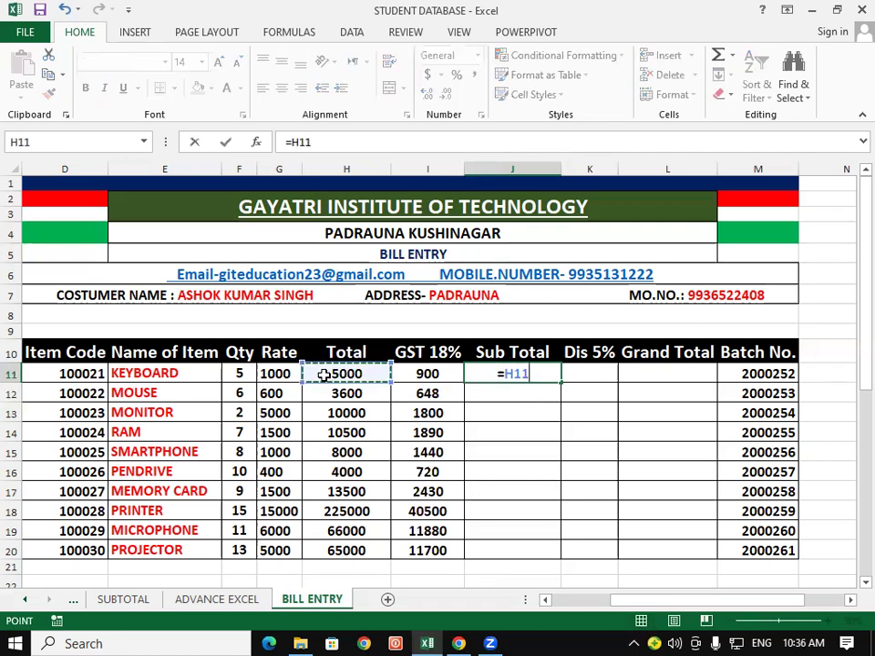
pyautogui.write('+')
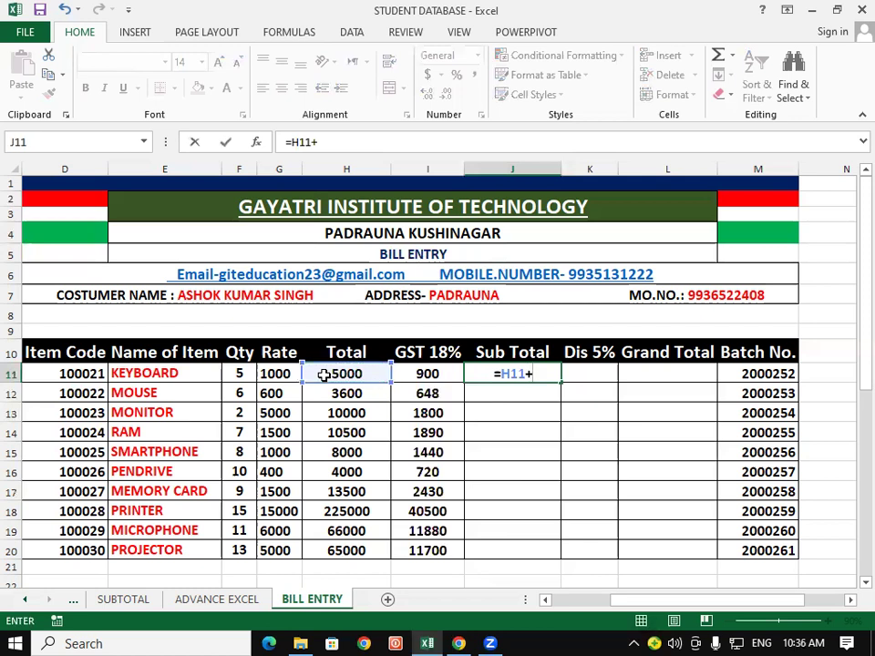
pyautogui.click(427, 372)
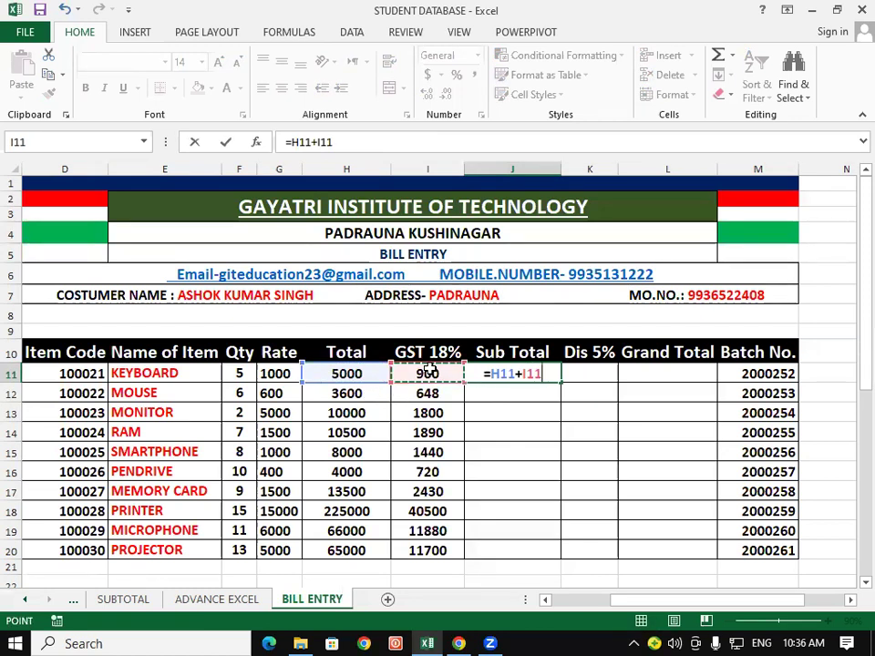
pyautogui.press('Return')
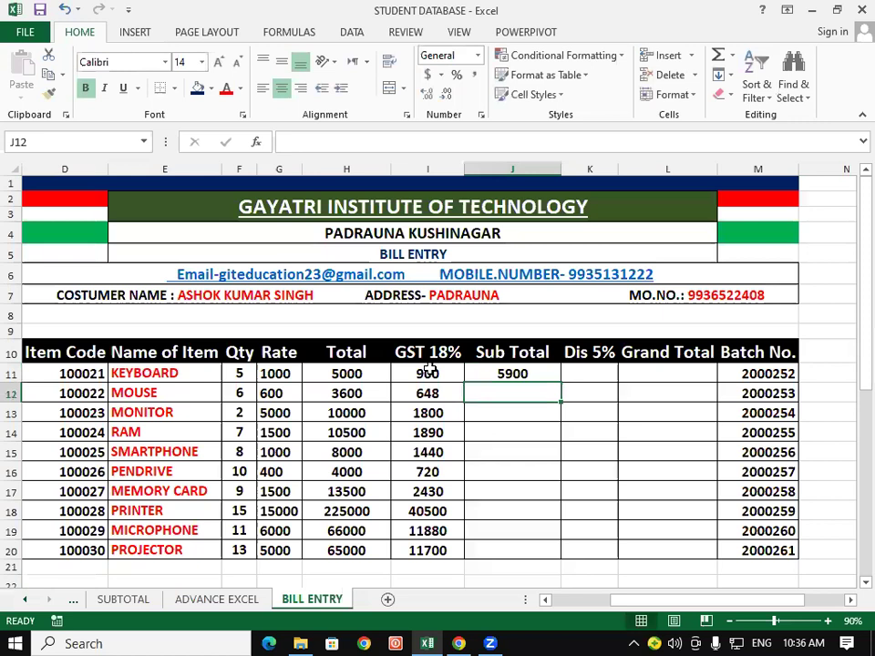
# - Copy the Sub Total formula down to J20 and review the results, 5900 to 76700
pyautogui.click(529, 374)
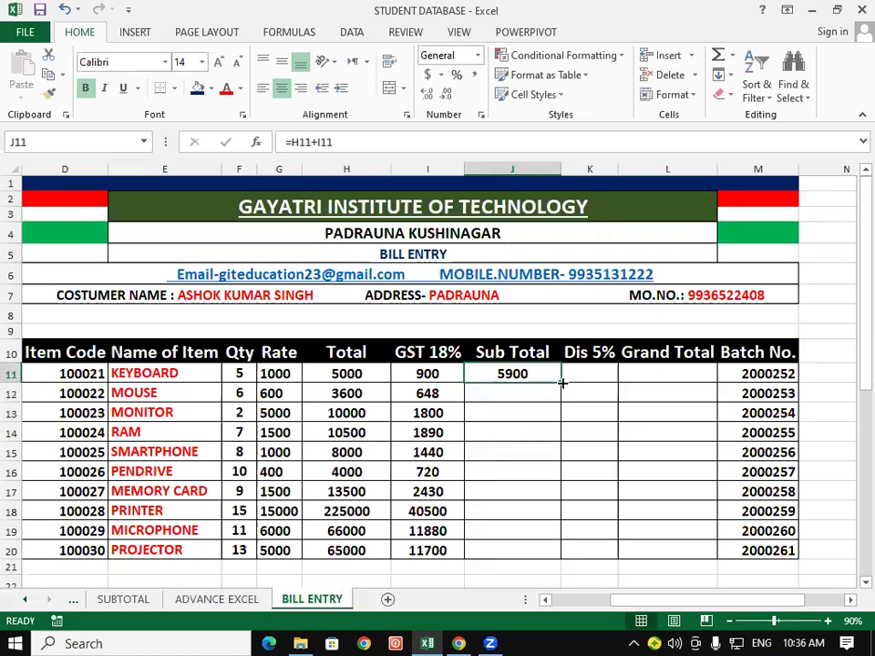
pyautogui.doubleClick(562, 383)
pyautogui.click(583, 425)
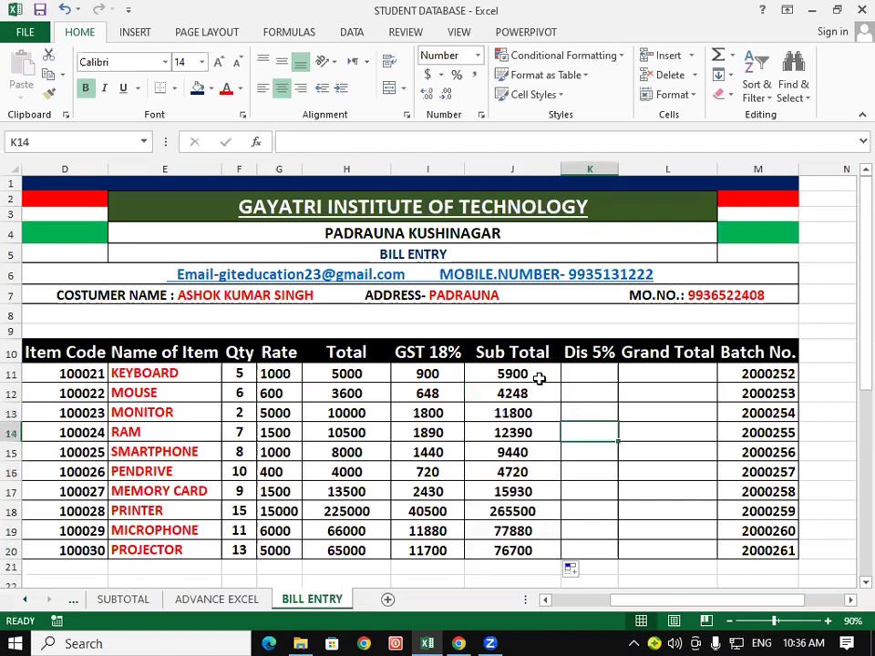
pyautogui.click(539, 380)
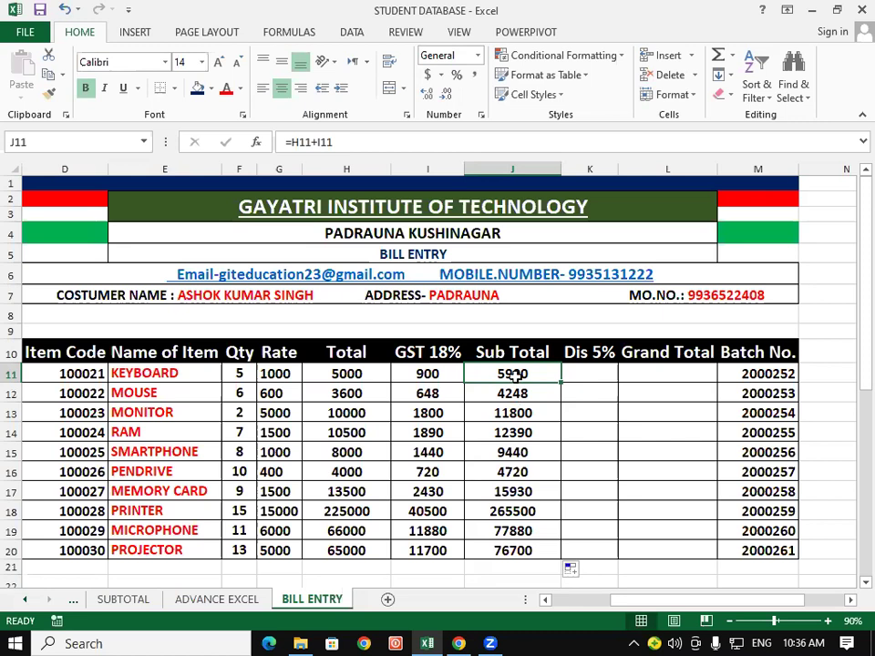
pyautogui.click(520, 395)
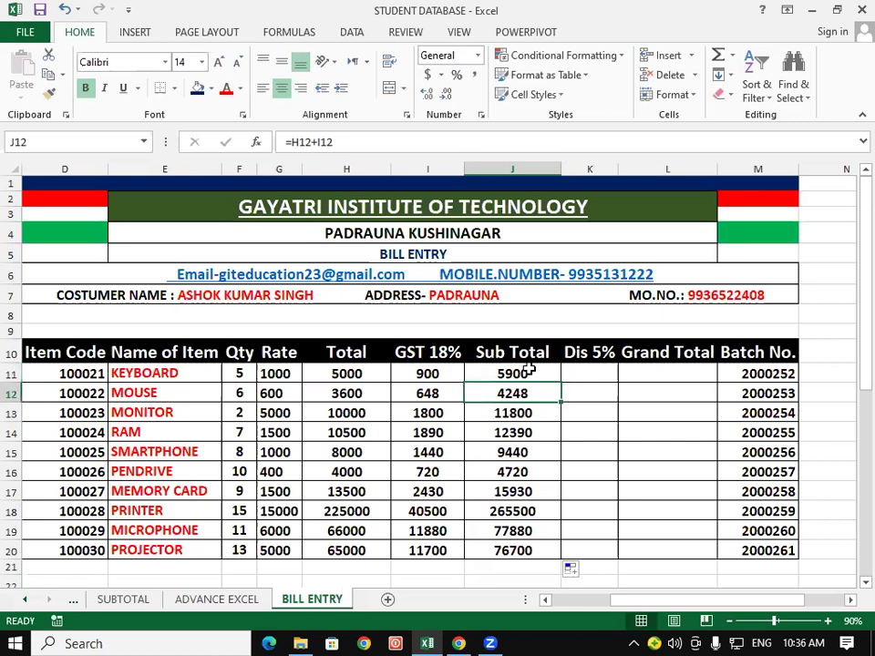
pyautogui.moveTo(528, 372); pyautogui.dragTo(519, 474)
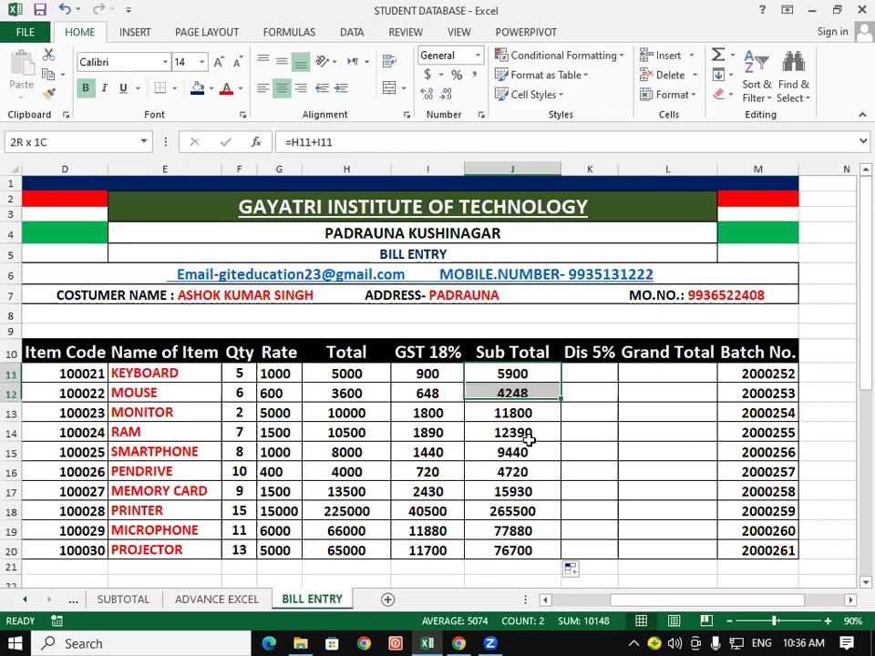
pyautogui.click(530, 372)
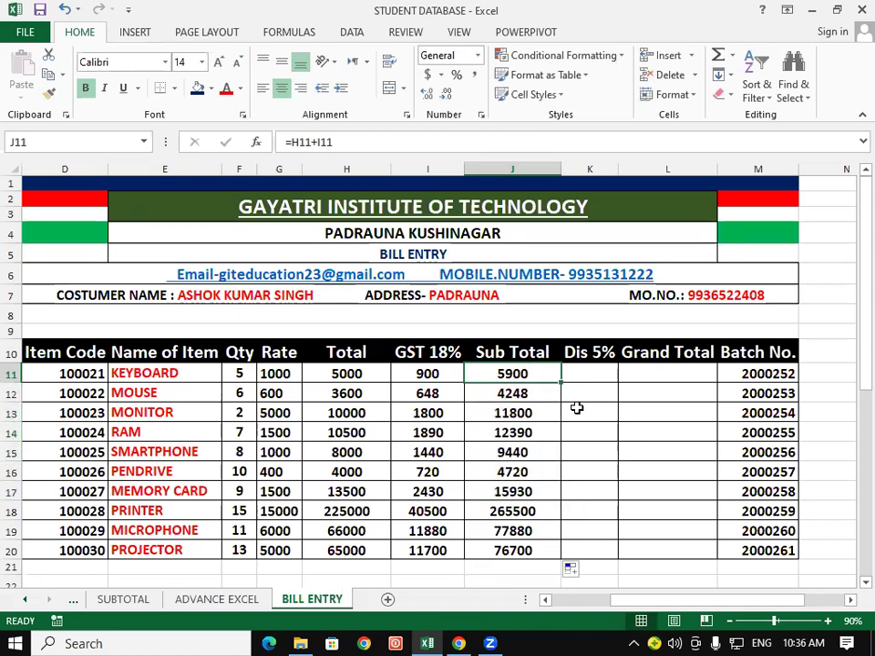
pyautogui.click(571, 395)
pyautogui.moveTo(520, 371); pyautogui.dragTo(508, 550)
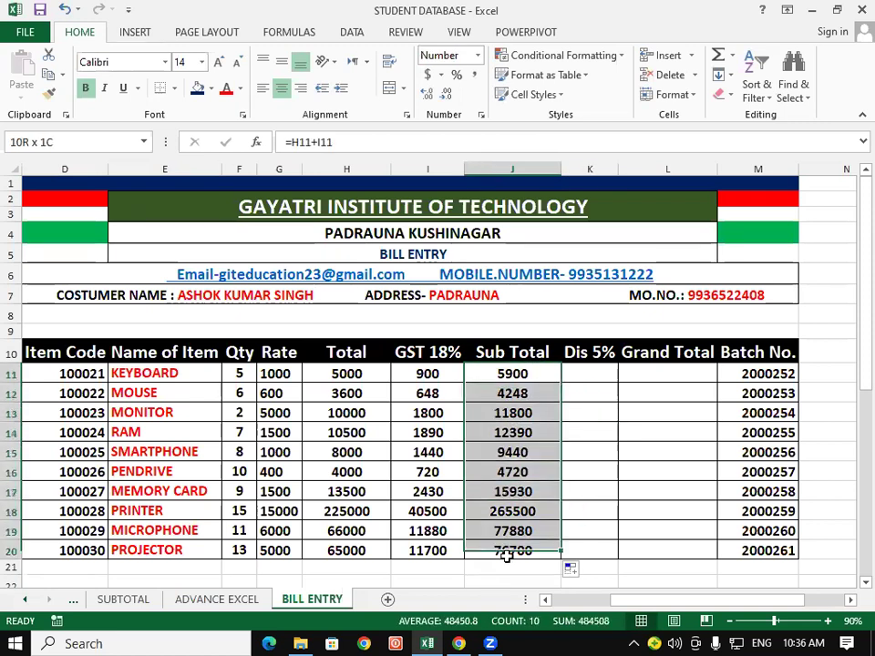
pyautogui.click(577, 366)
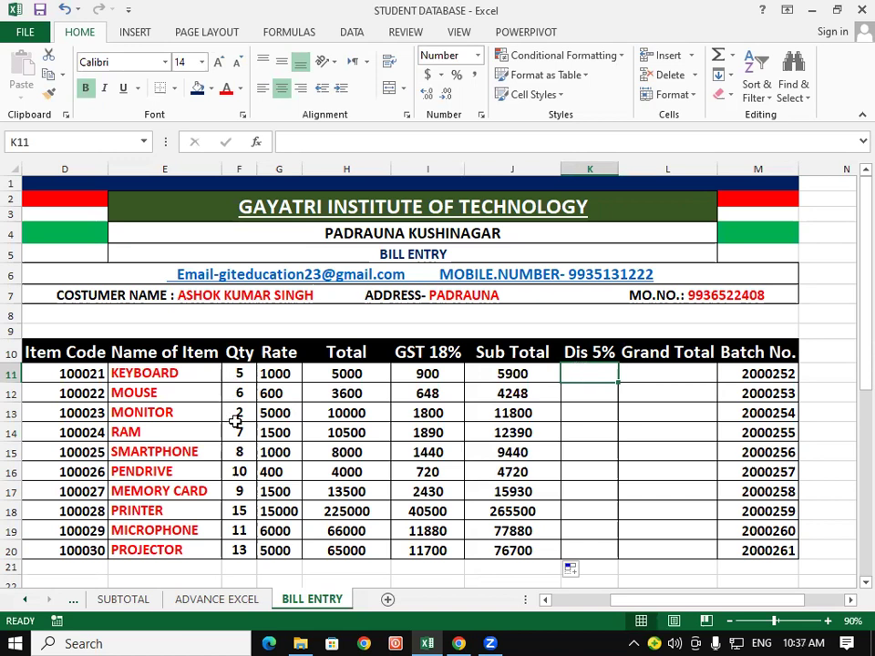
pyautogui.moveTo(239, 393); pyautogui.dragTo(239, 471)
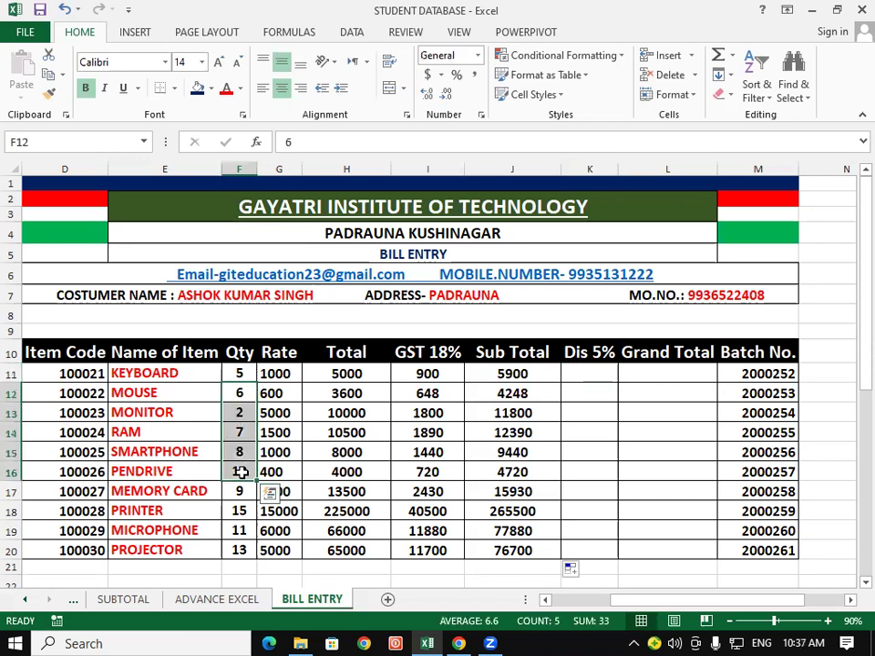
pyautogui.click(566, 375)
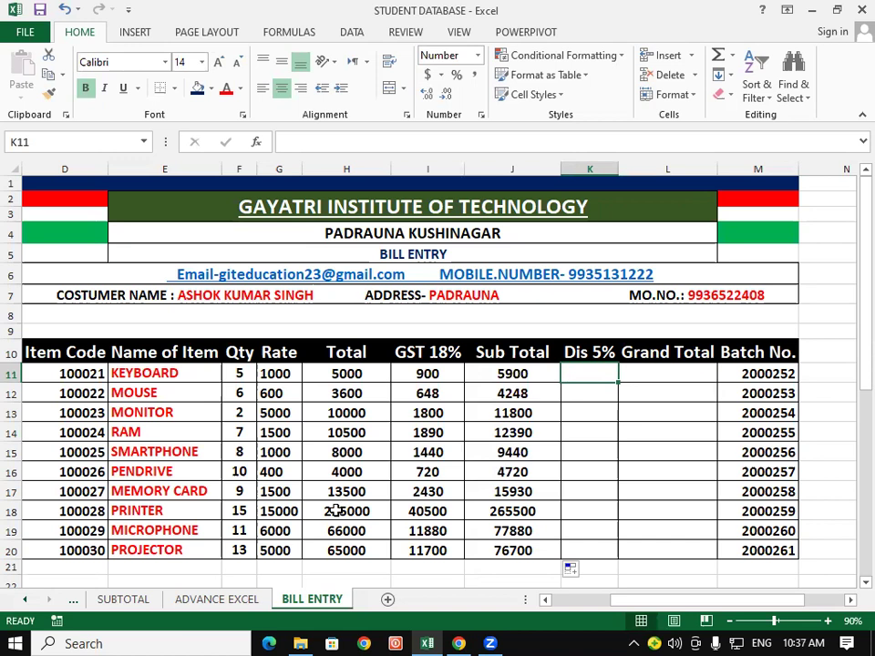
pyautogui.moveTo(146, 393); pyautogui.dragTo(178, 452)
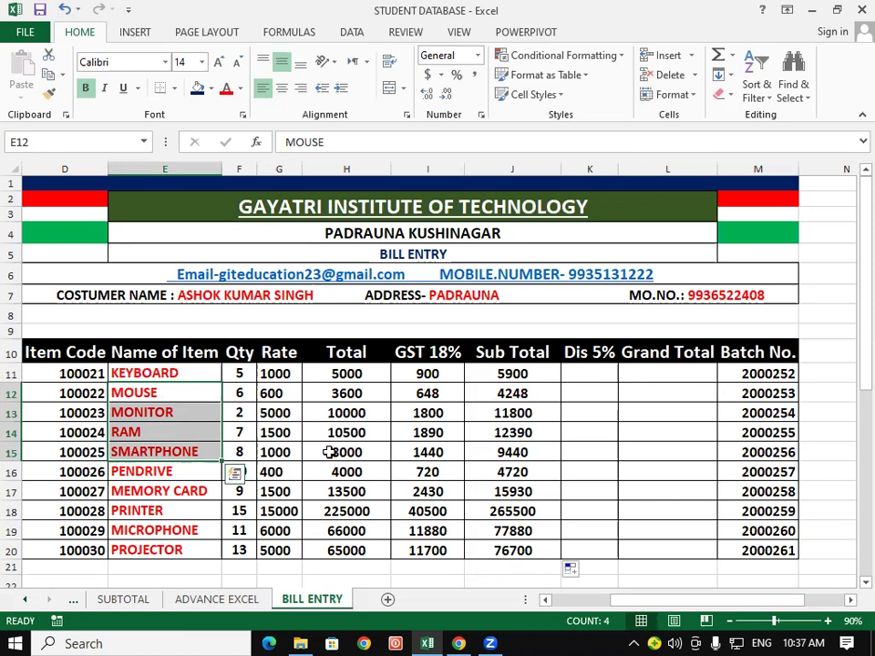
pyautogui.click(182, 372)
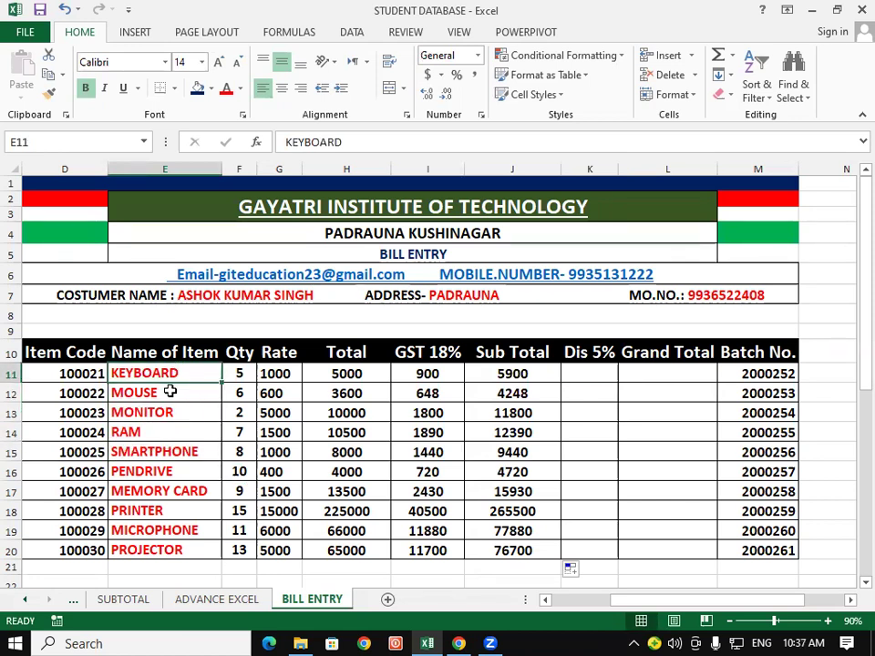
pyautogui.click(170, 393)
pyautogui.click(174, 410)
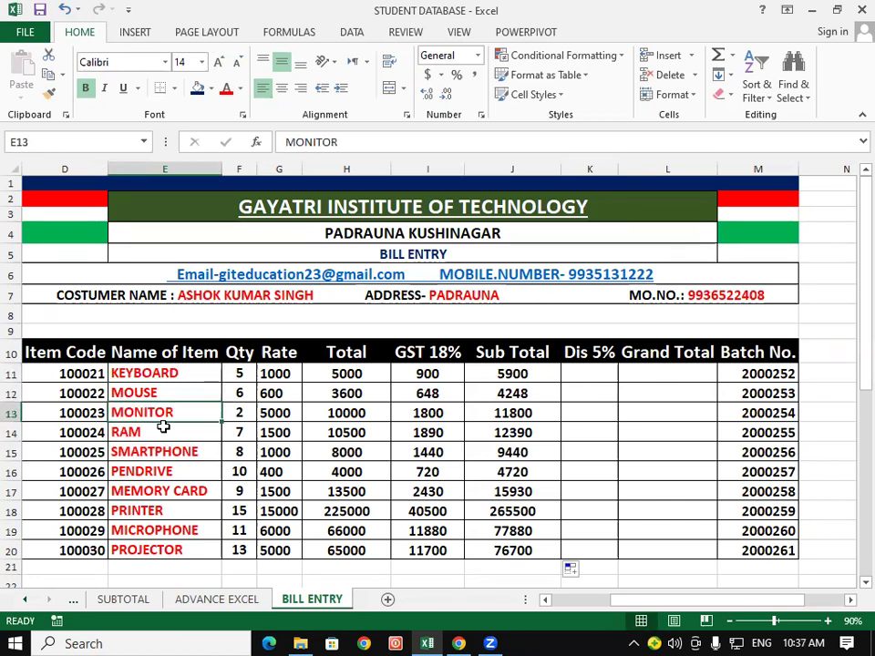
pyautogui.click(158, 434)
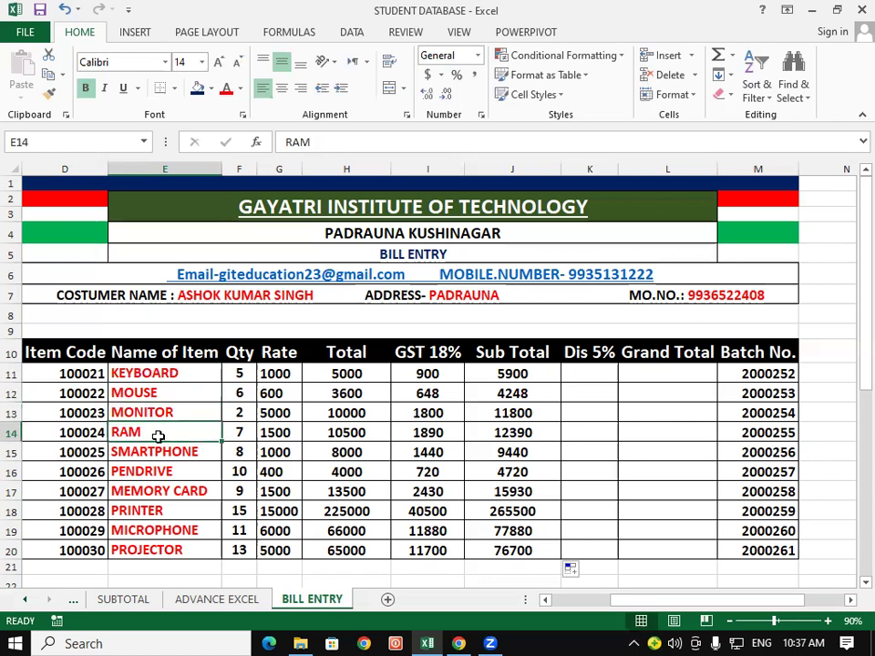
pyautogui.click(158, 453)
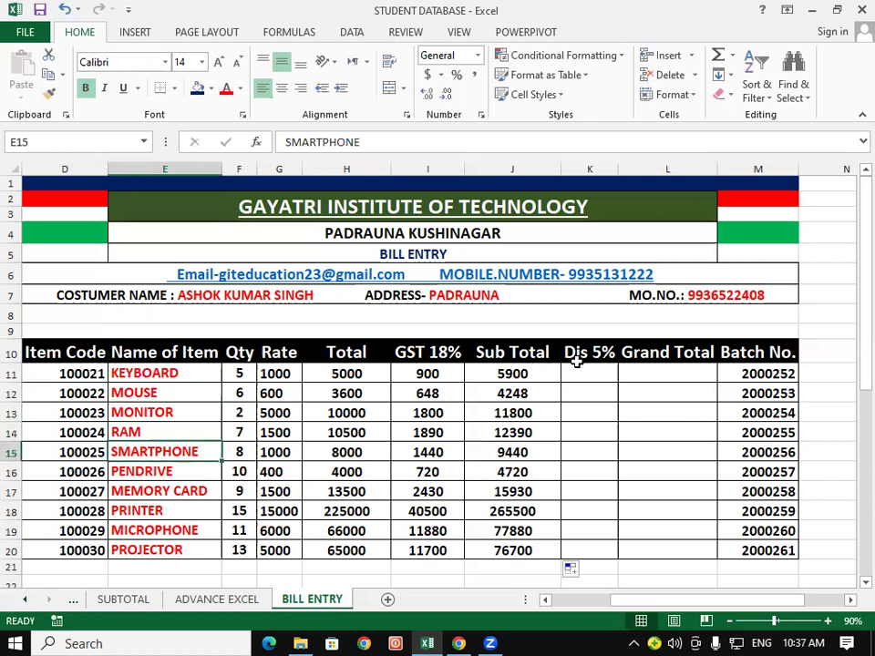
pyautogui.moveTo(576, 358); pyautogui.dragTo(611, 436)
pyautogui.click(655, 434)
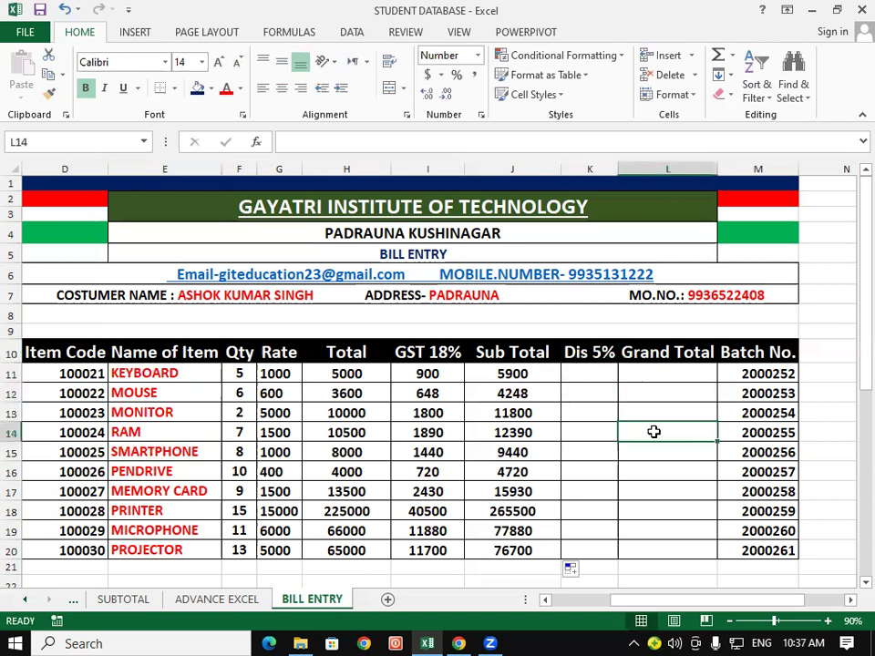
pyautogui.click(607, 473)
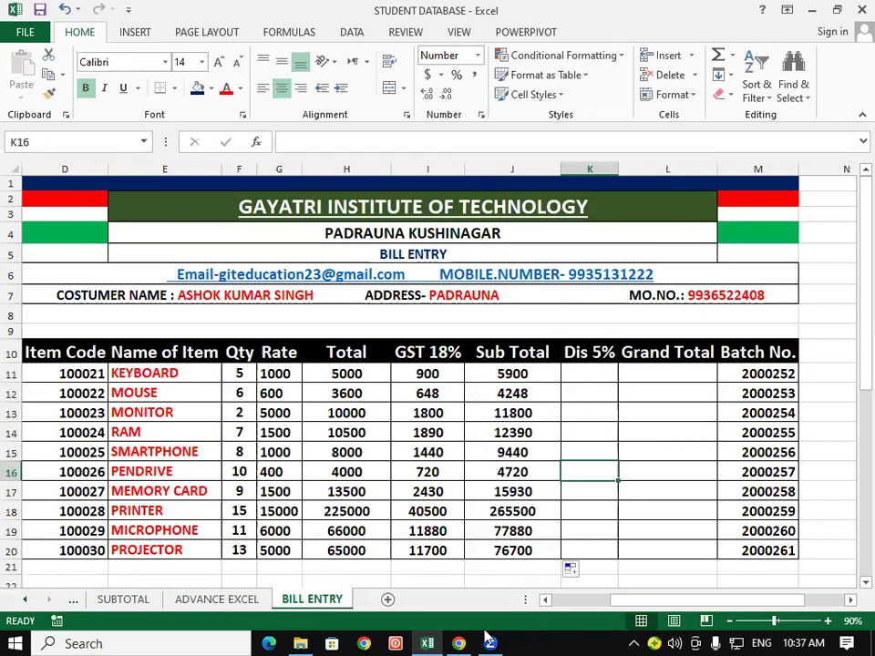
pyautogui.moveTo(518, 375); pyautogui.dragTo(518, 547)
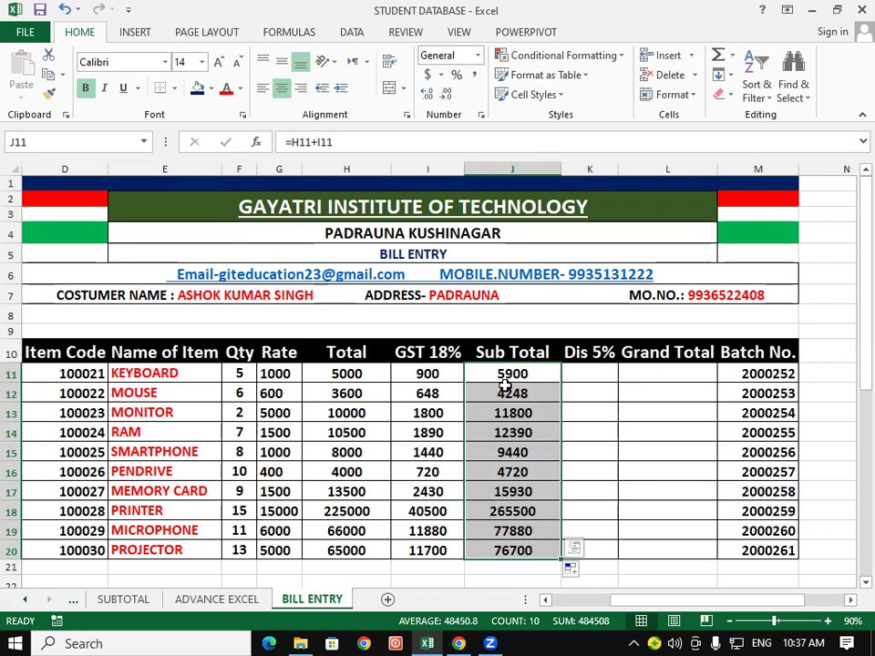
pyautogui.click(505, 387)
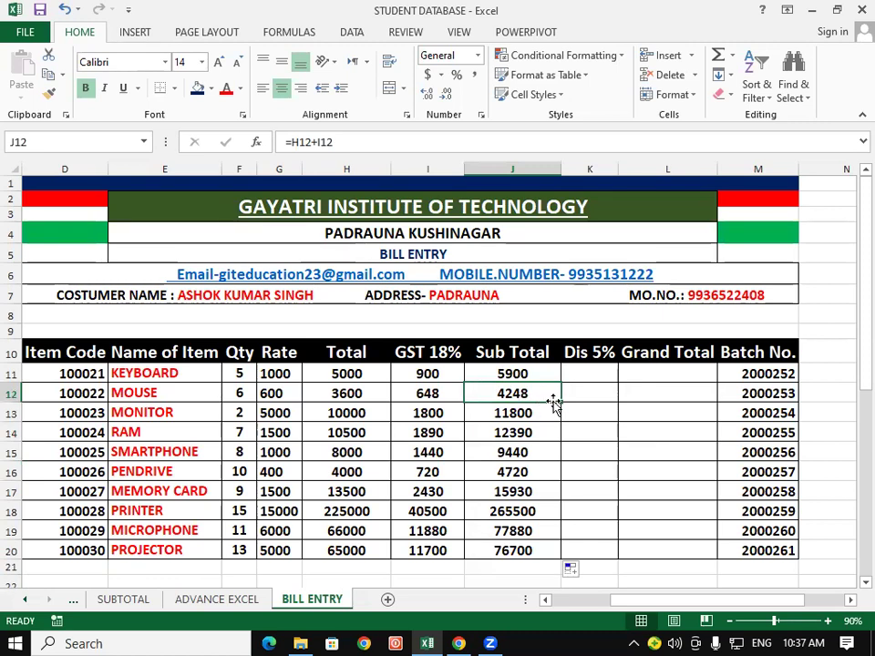
pyautogui.click(591, 372)
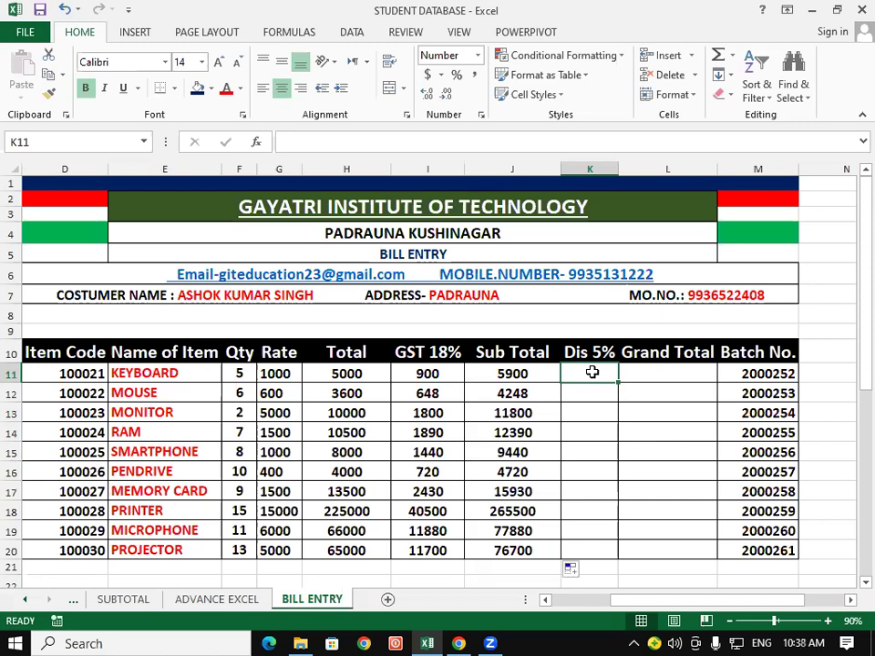
pyautogui.click(538, 386)
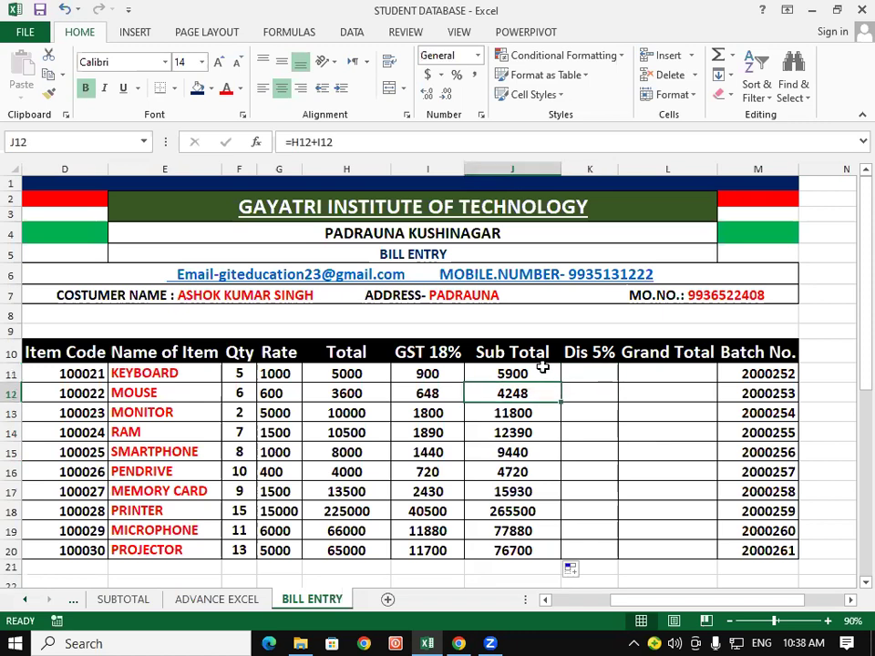
pyautogui.click(542, 368)
pyautogui.moveTo(542, 364); pyautogui.dragTo(604, 436)
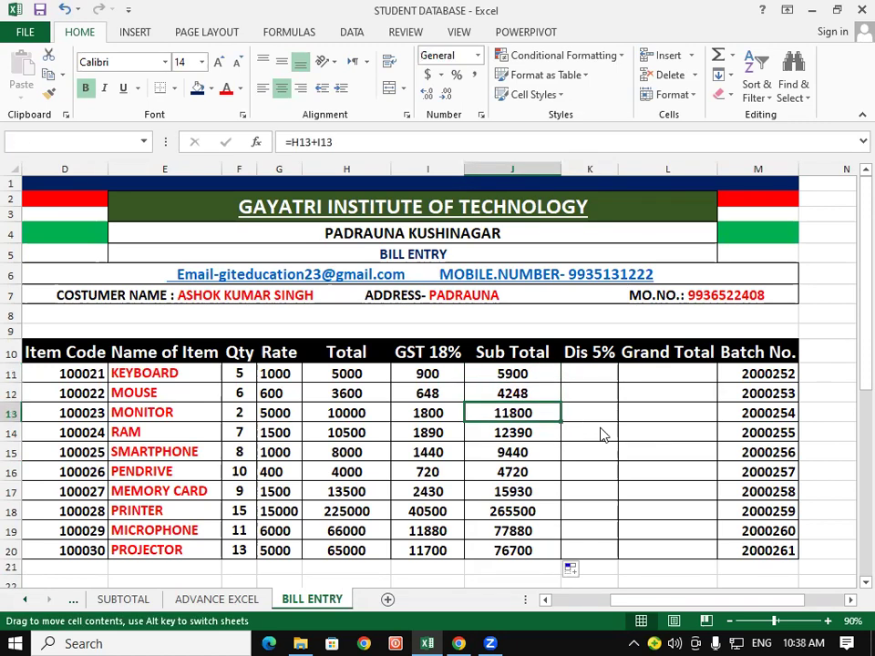
pyautogui.click(575, 301)
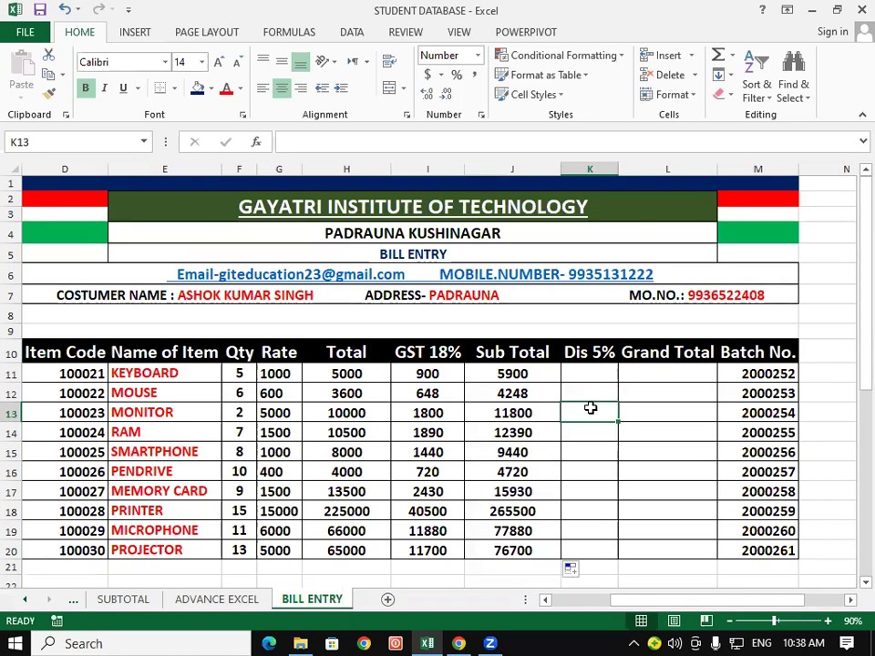
pyautogui.hotkey('ctrl', 'z')
pyautogui.hotkey('ctrl', 'z')
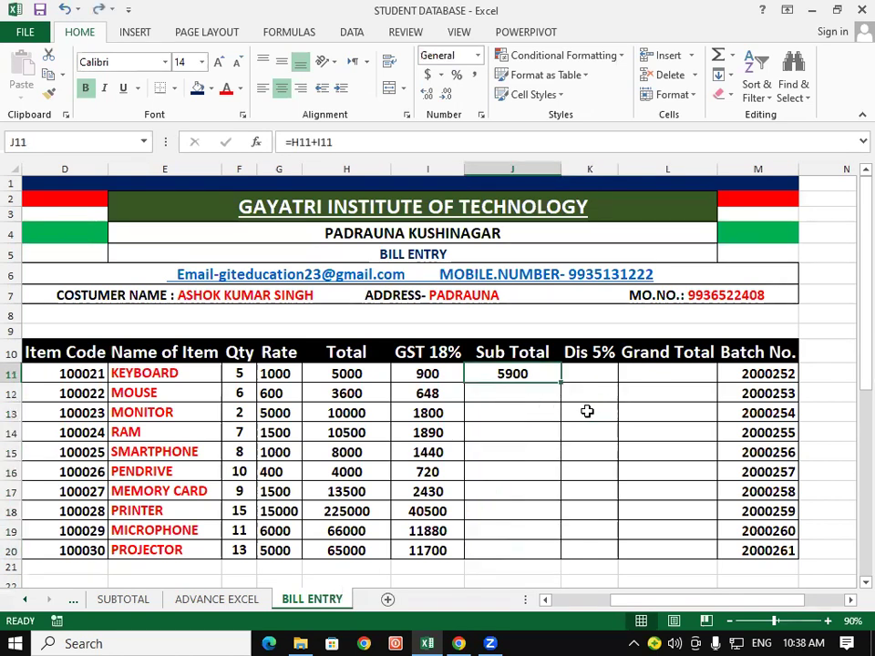
pyautogui.hotkey('ctrl', 'y')
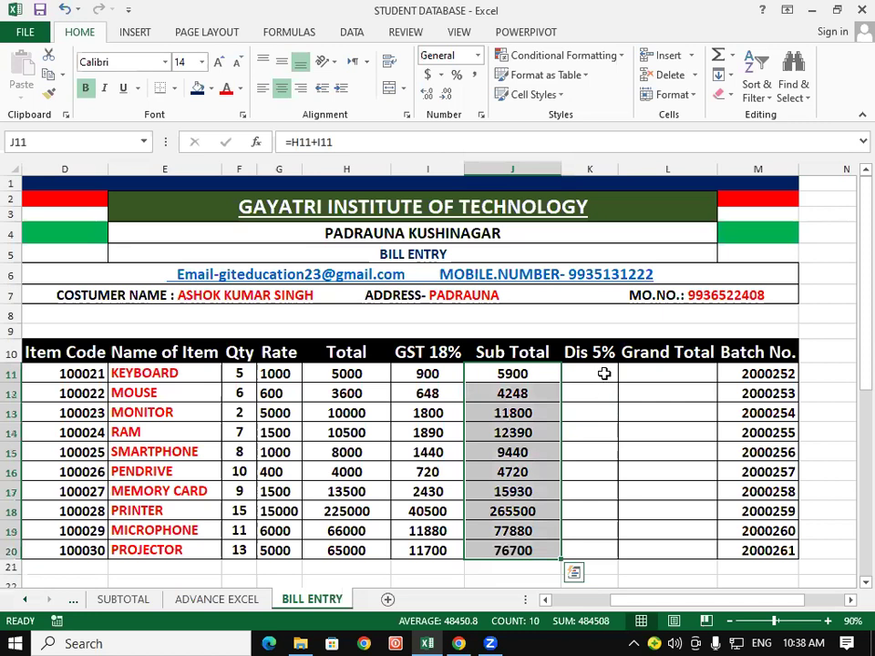
pyautogui.click(604, 374)
# - Enter =J11*5% in K11 and copy it down to K20, giving 295 through 3835
pyautogui.write('=')
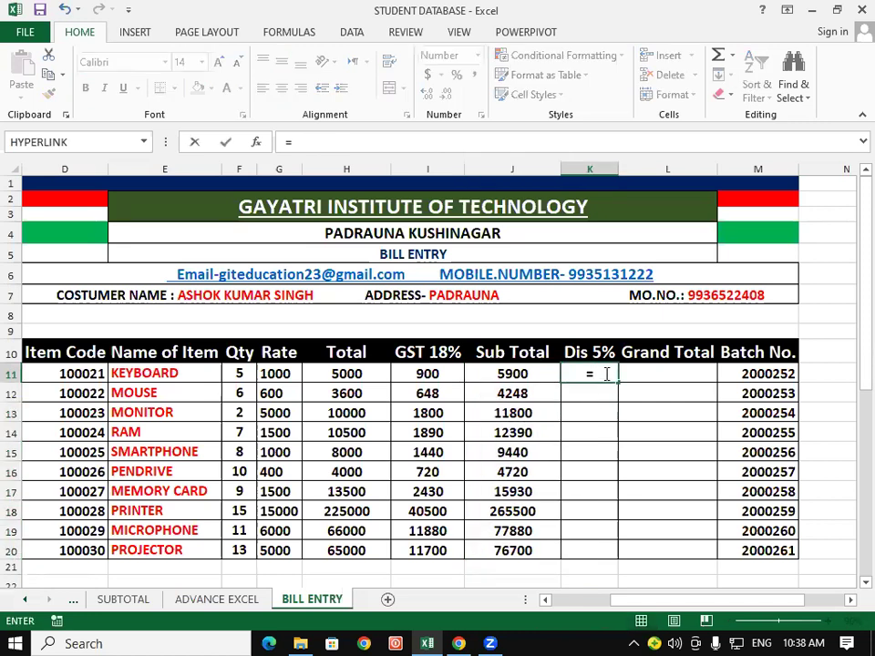
pyautogui.click(515, 376)
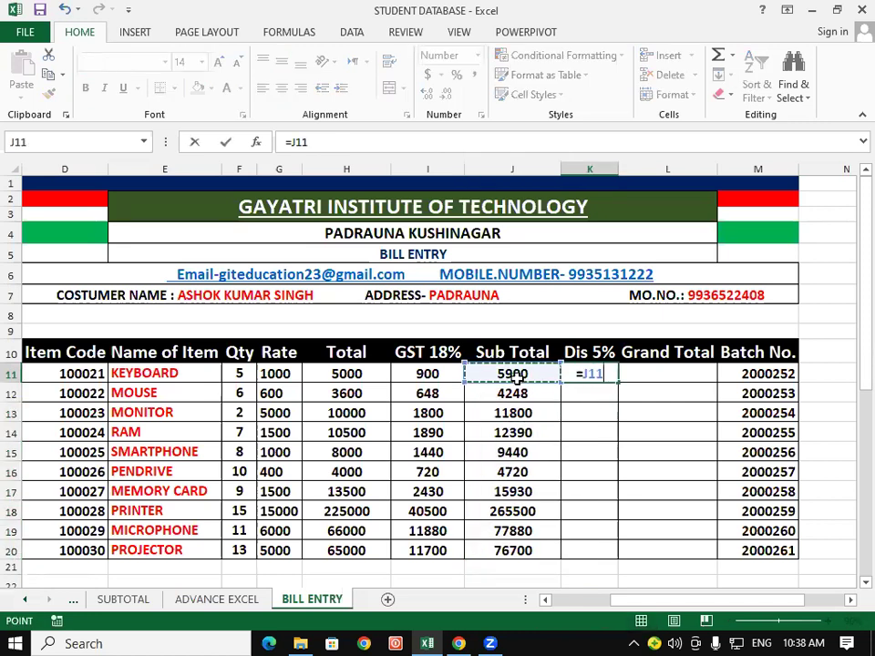
pyautogui.write('*')
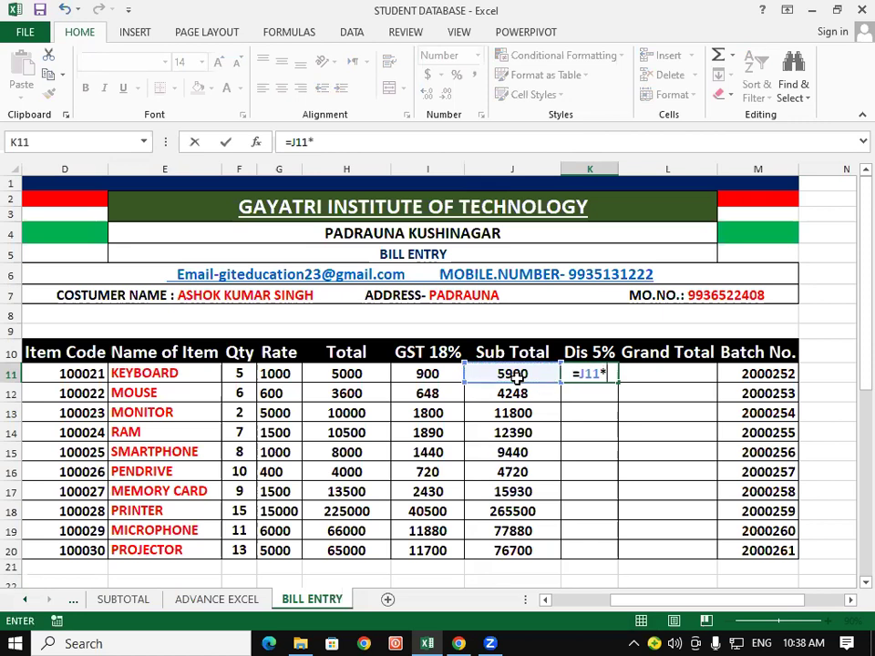
pyautogui.write('5')
pyautogui.write('%')
pyautogui.press('Return')
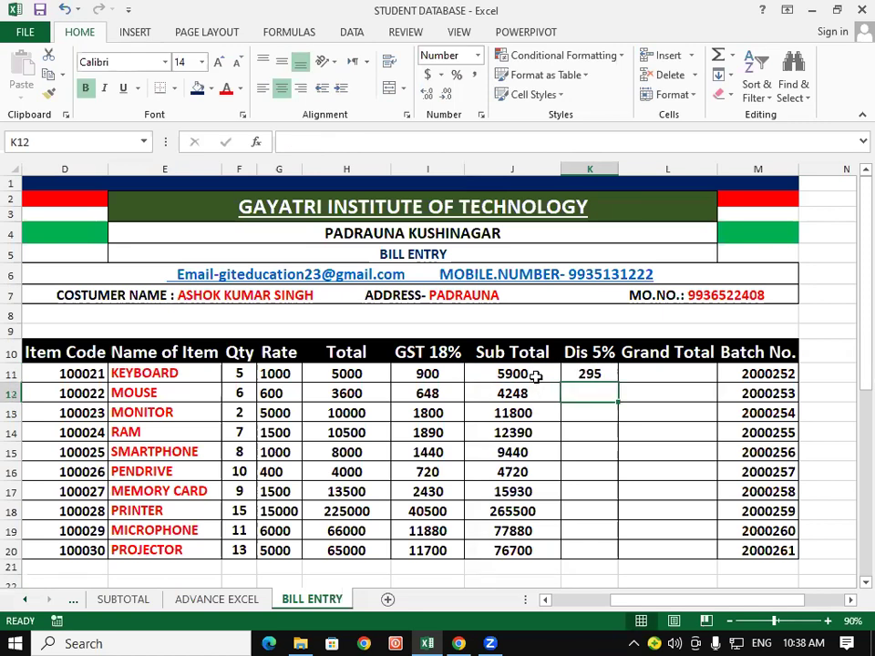
pyautogui.click(537, 377)
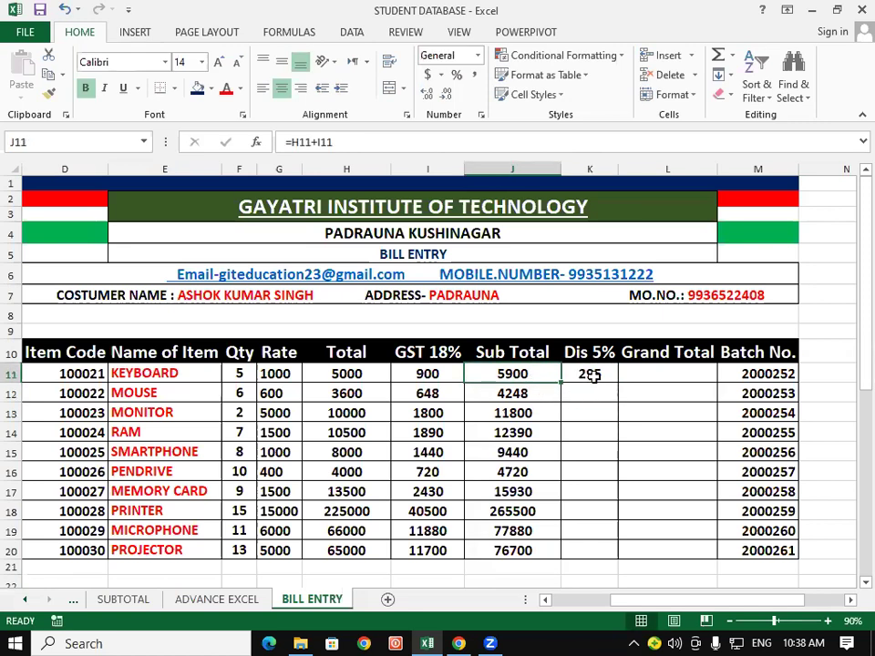
pyautogui.click(593, 375)
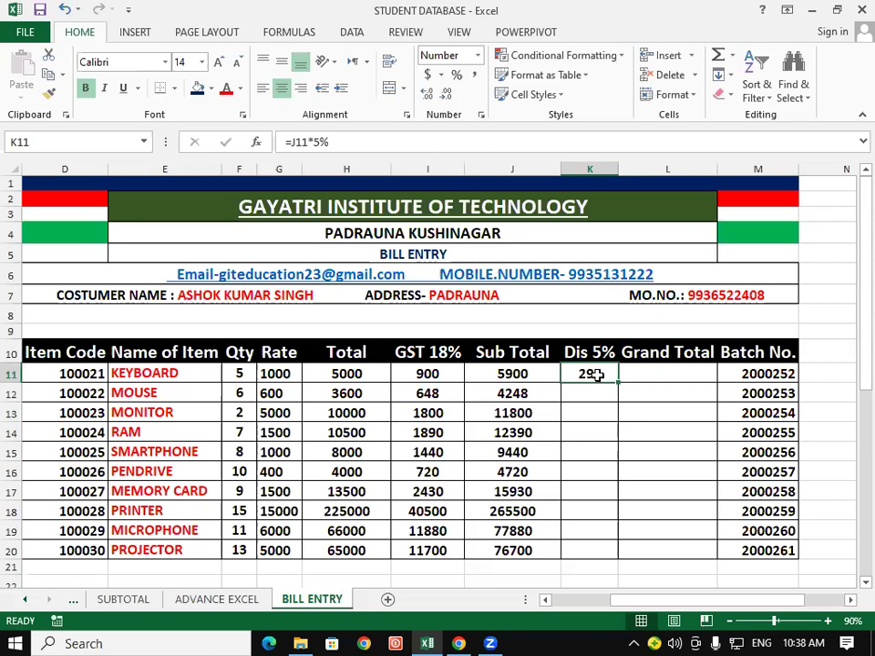
pyautogui.doubleClick(618, 383)
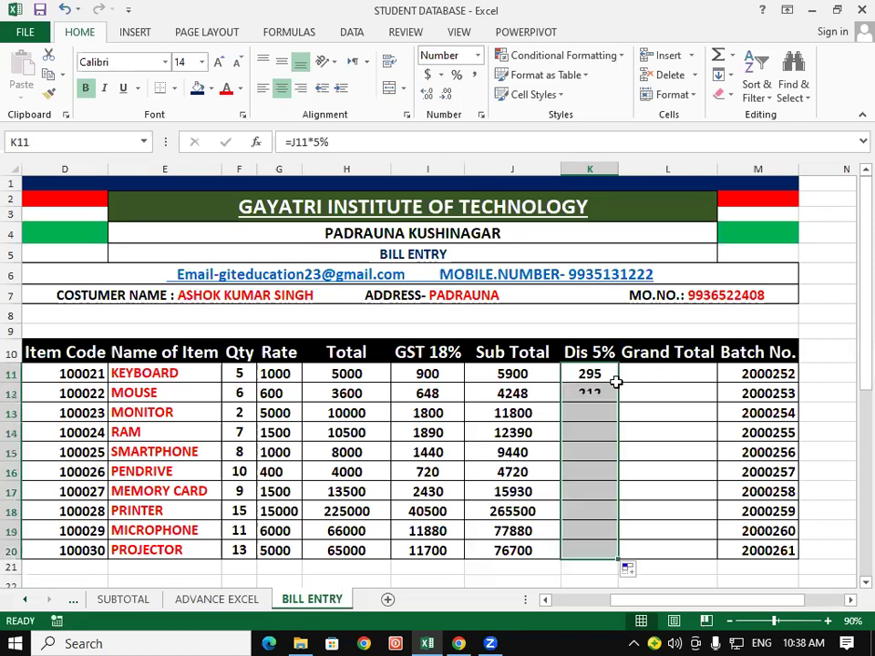
pyautogui.click(650, 427)
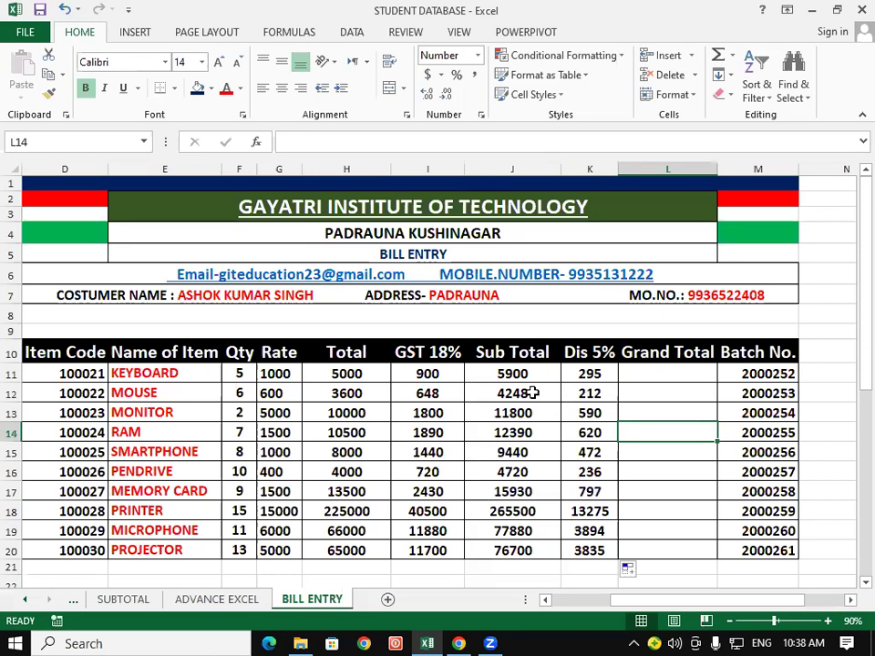
pyautogui.click(534, 393)
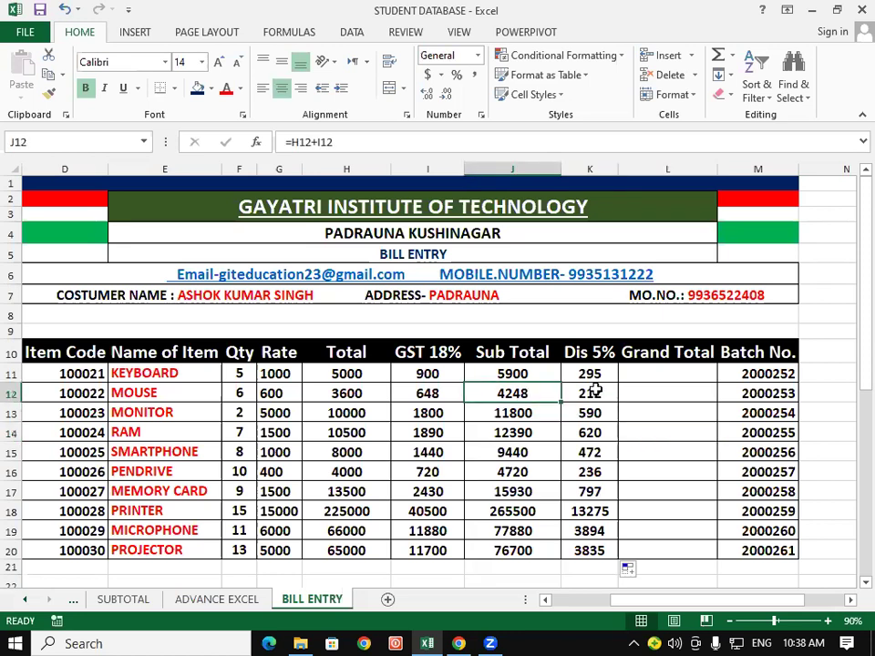
pyautogui.click(595, 390)
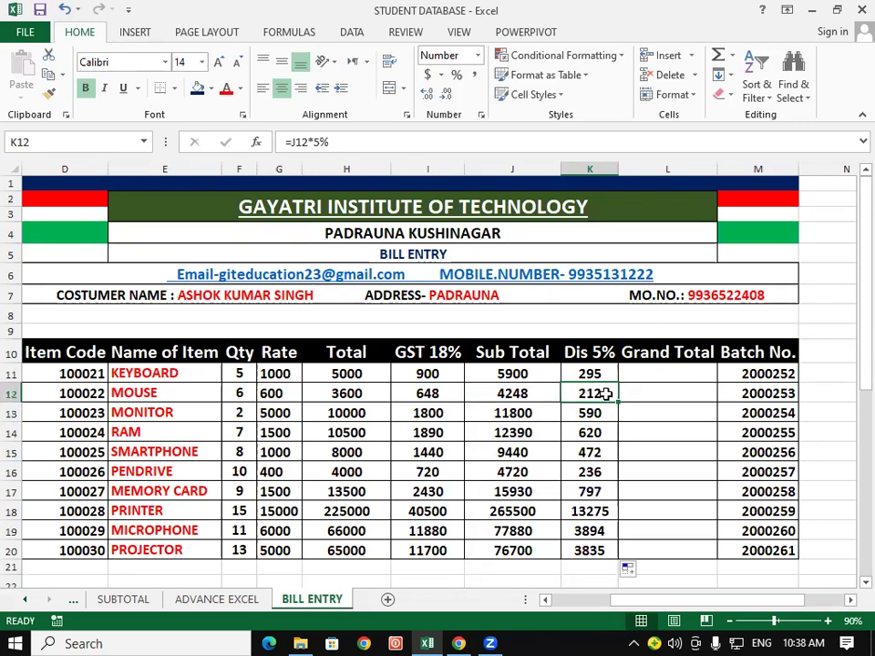
pyautogui.click(525, 420)
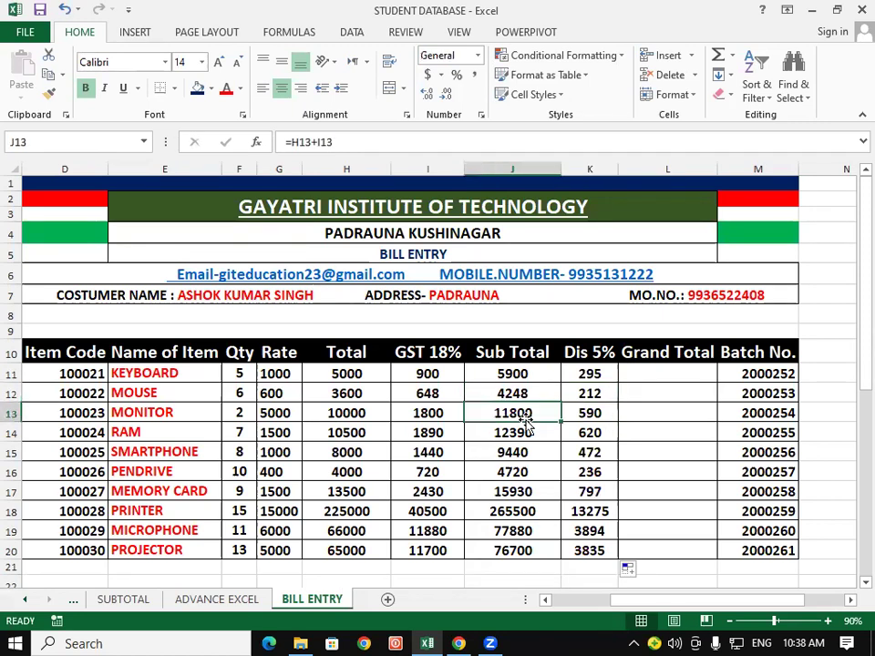
pyautogui.click(600, 411)
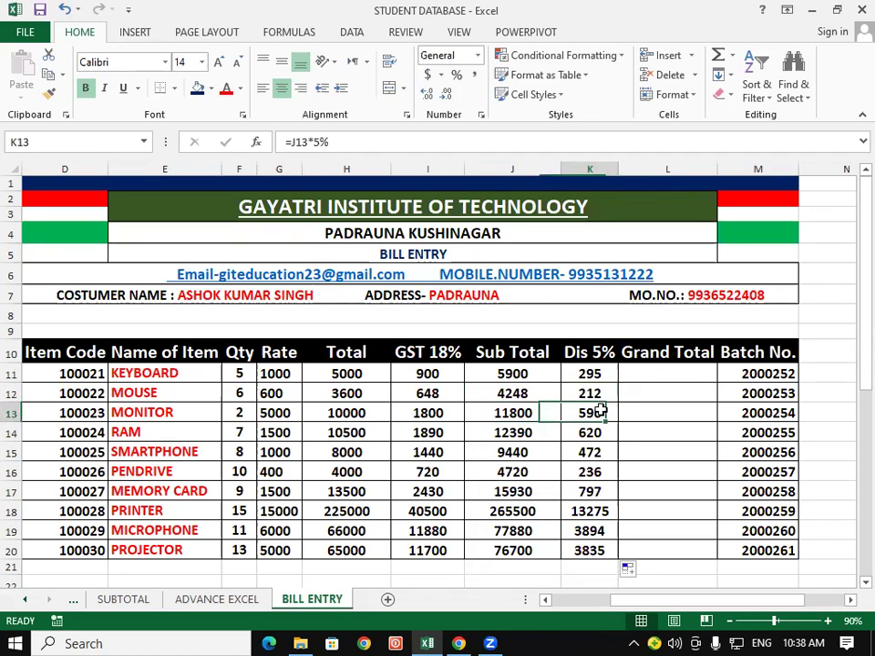
pyautogui.click(514, 432)
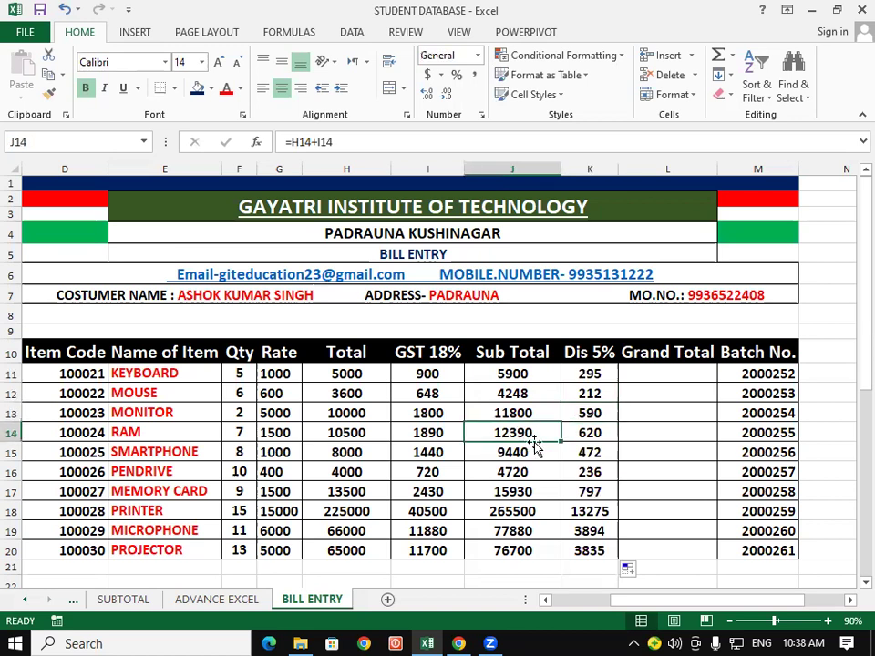
pyautogui.click(607, 432)
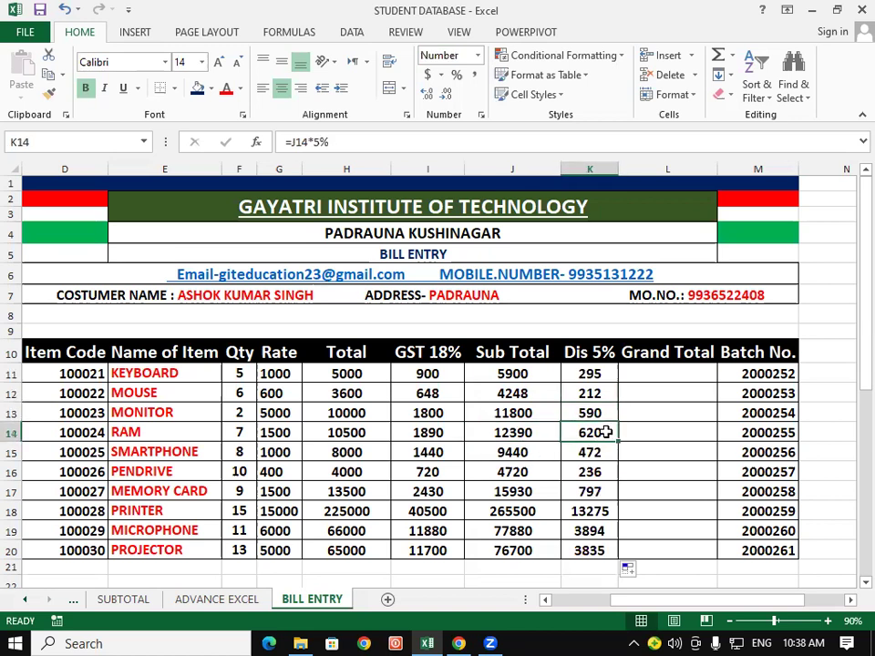
pyautogui.click(516, 474)
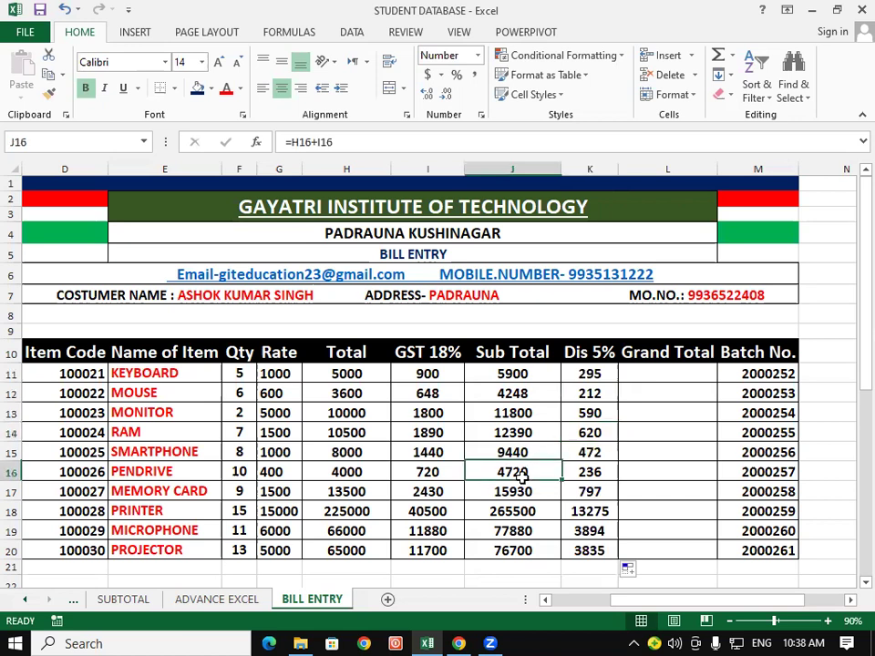
pyautogui.click(581, 472)
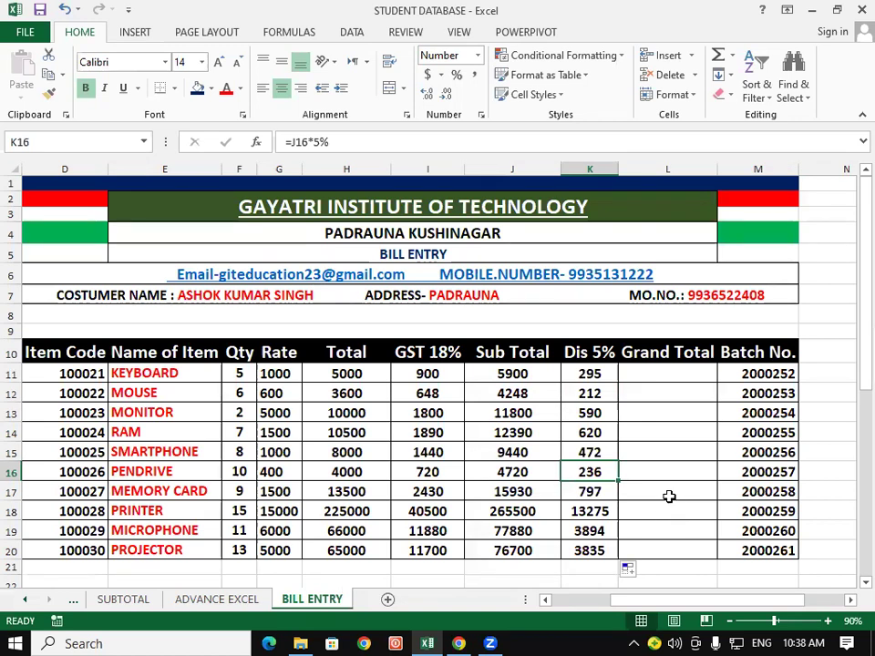
pyautogui.click(671, 495)
pyautogui.click(655, 369)
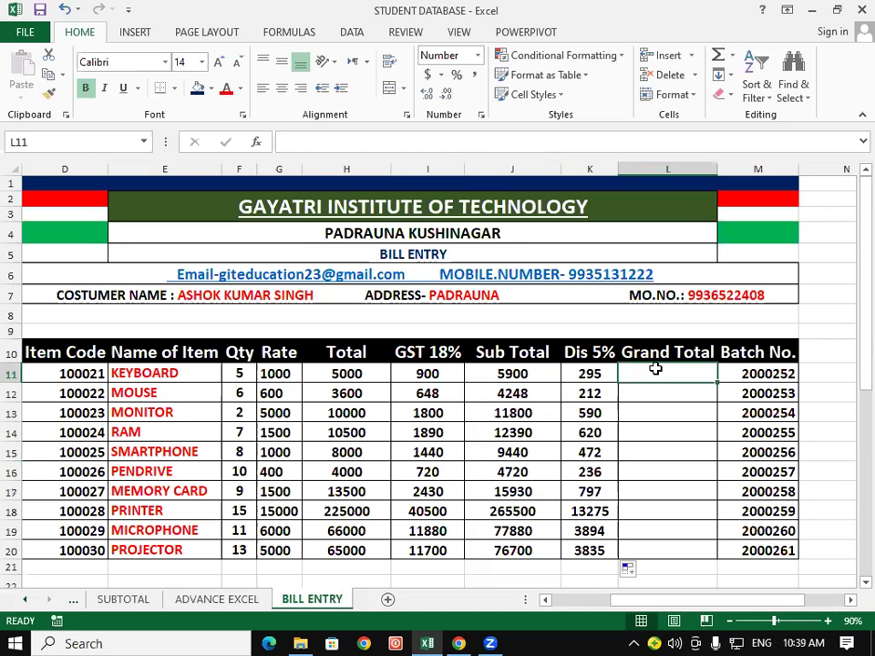
pyautogui.click(665, 412)
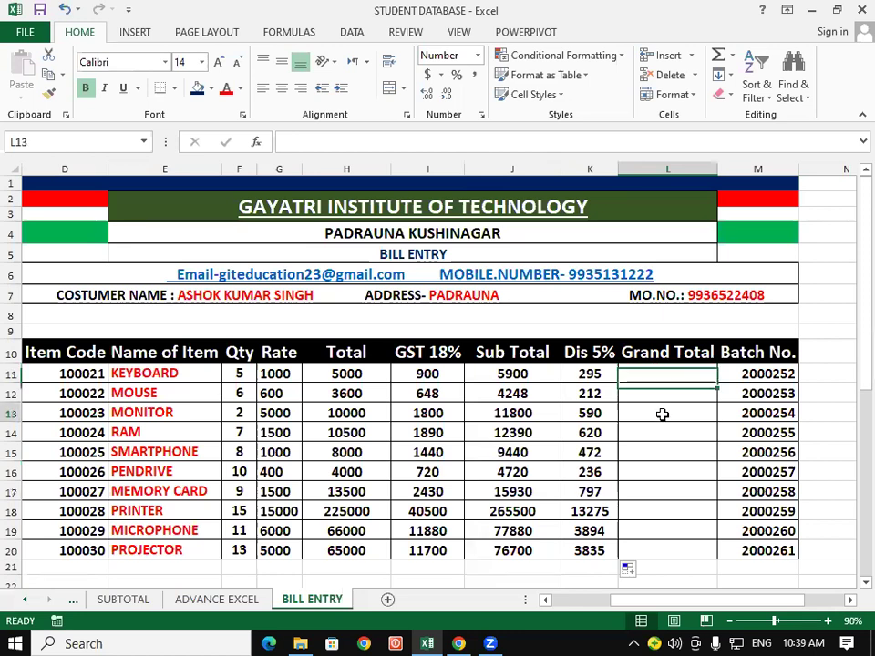
pyautogui.click(594, 369)
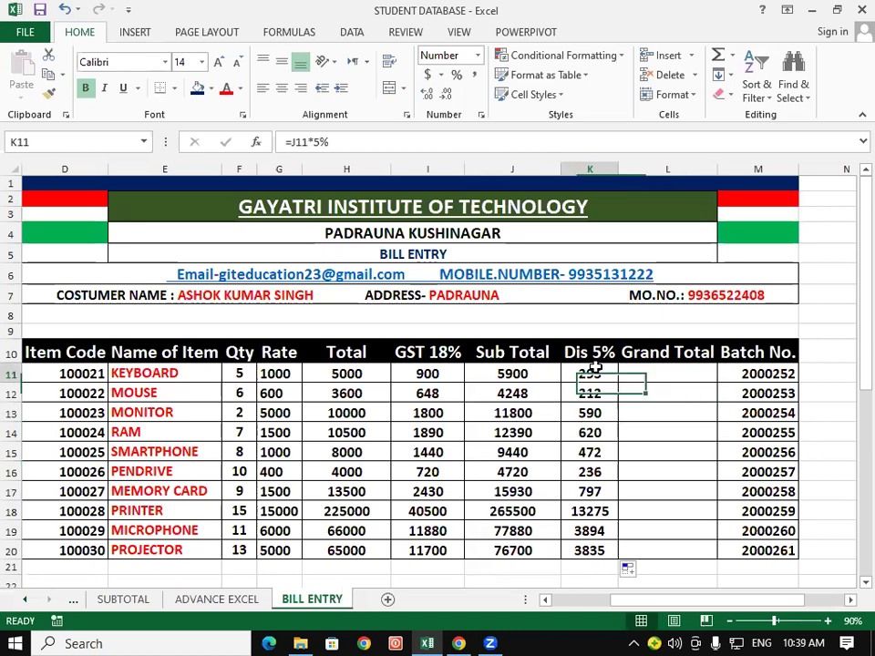
pyautogui.click(536, 372)
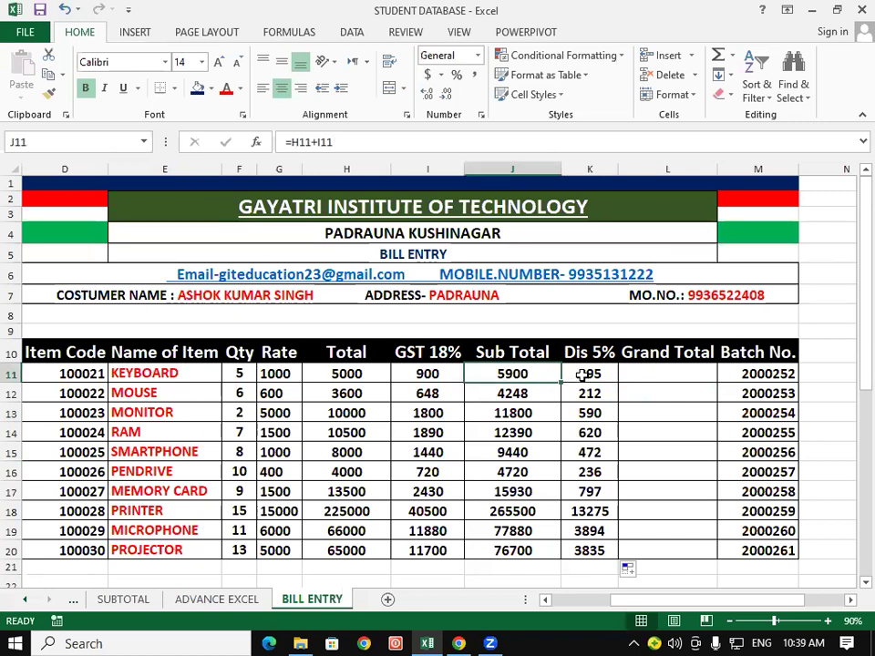
pyautogui.click(582, 374)
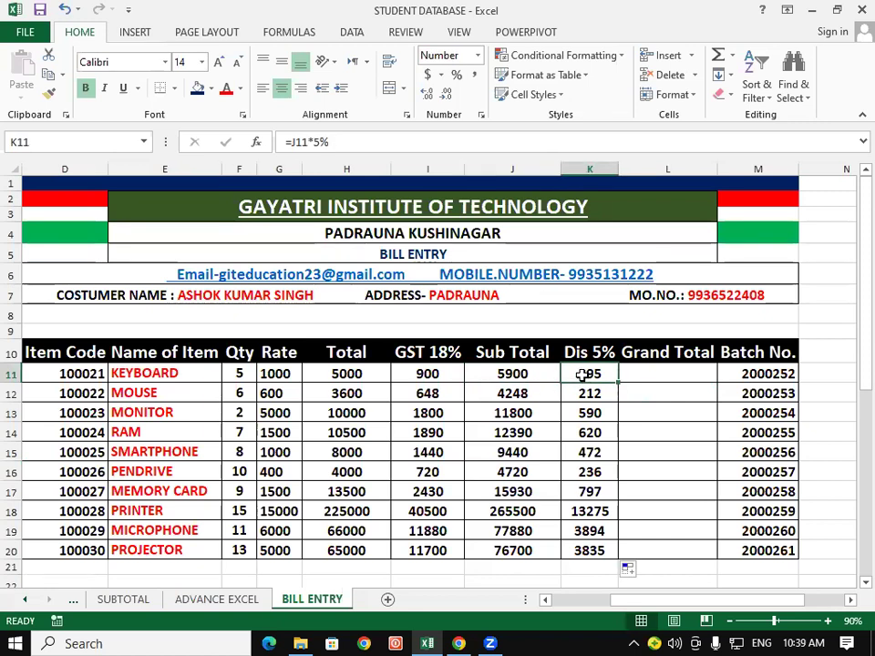
pyautogui.click(523, 374)
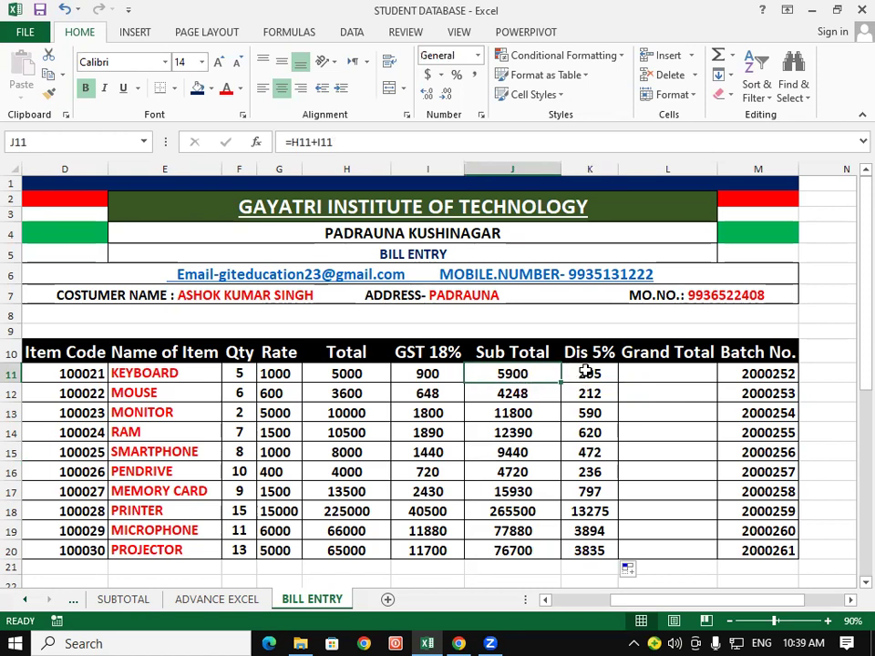
pyautogui.click(581, 368)
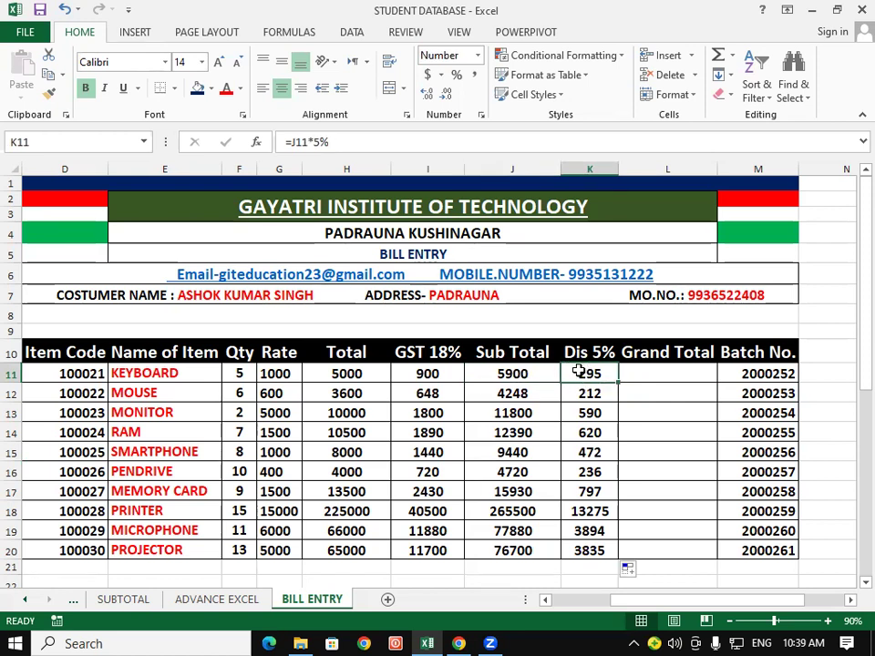
pyautogui.click(534, 374)
pyautogui.click(596, 373)
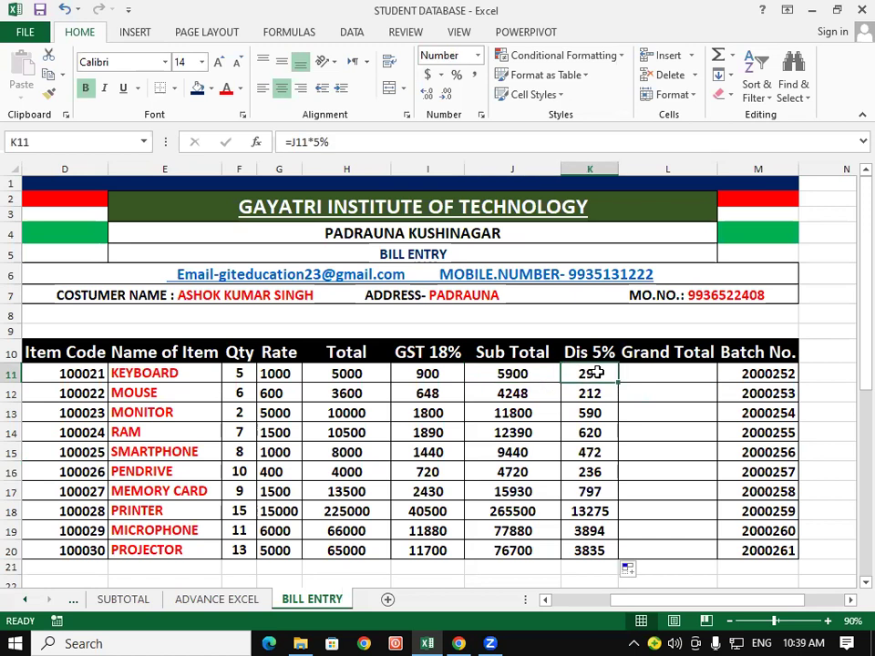
pyautogui.click(689, 366)
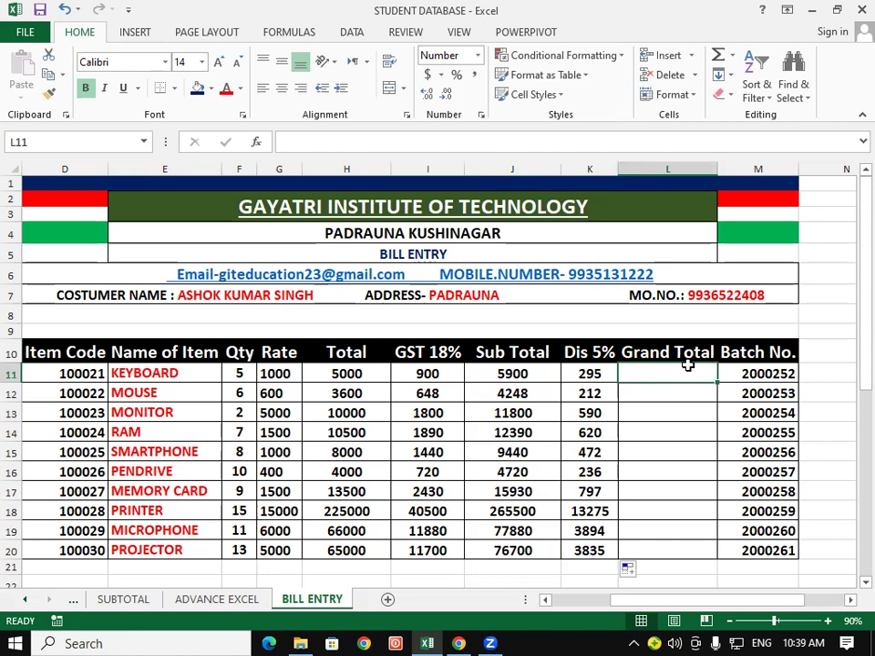
# - Enter =J11-K11 in L11 (5605) and copy it down to L20, ending at 72865
pyautogui.write('=')
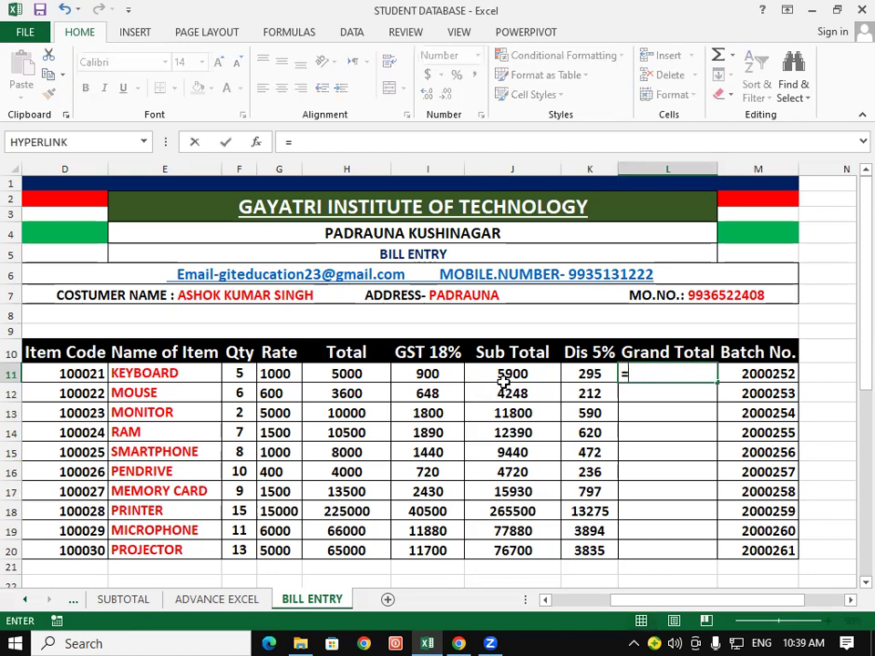
pyautogui.click(504, 378)
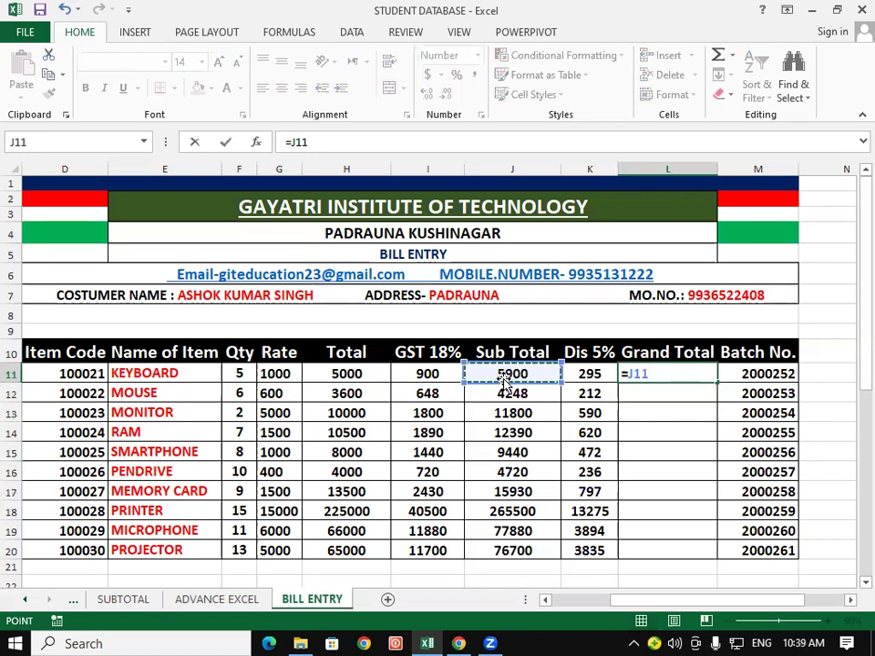
pyautogui.write('-')
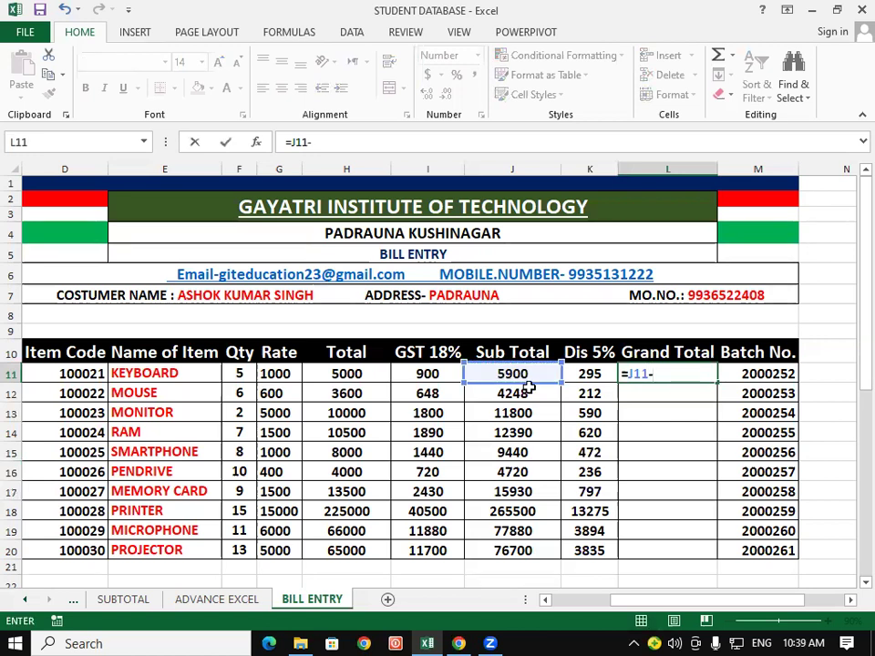
pyautogui.click(591, 380)
pyautogui.press('Return')
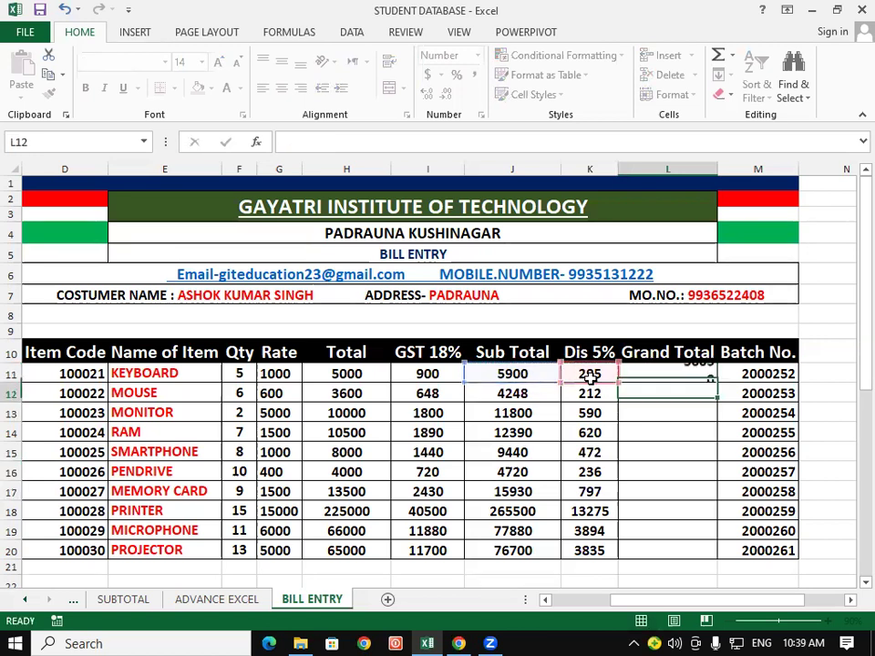
pyautogui.click(689, 376)
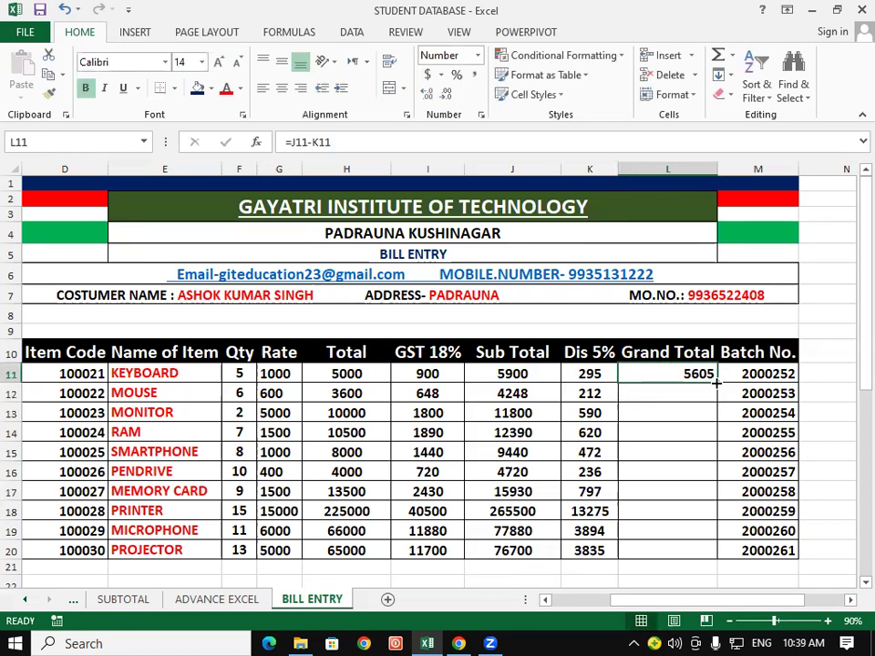
pyautogui.doubleClick(717, 384)
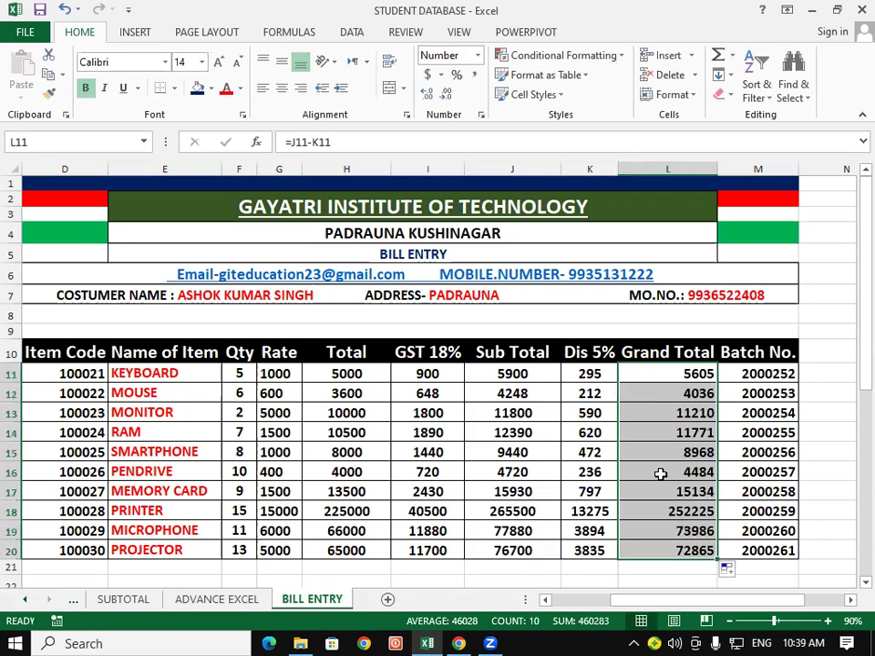
pyautogui.click(660, 473)
pyautogui.click(186, 372)
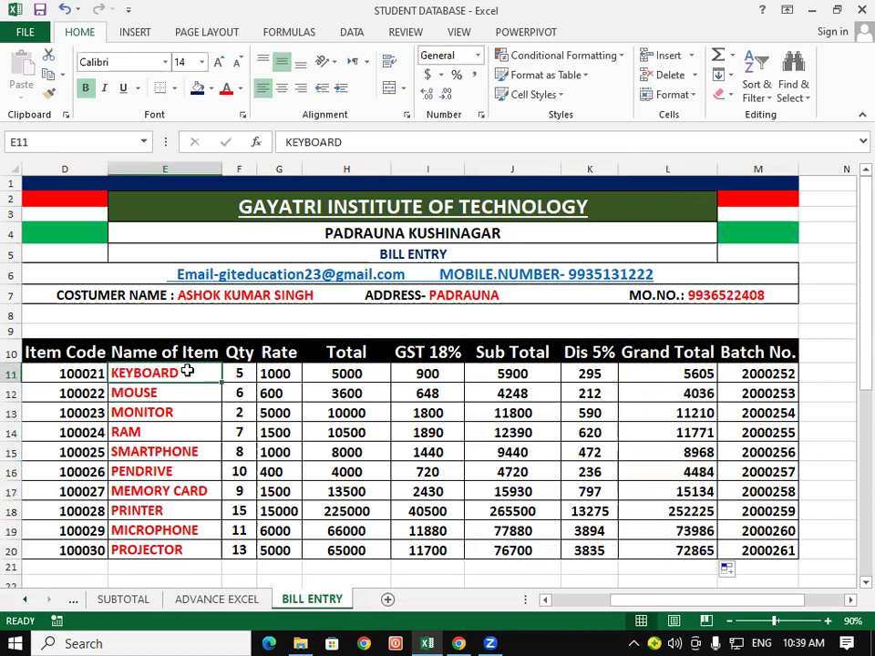
pyautogui.click(118, 391)
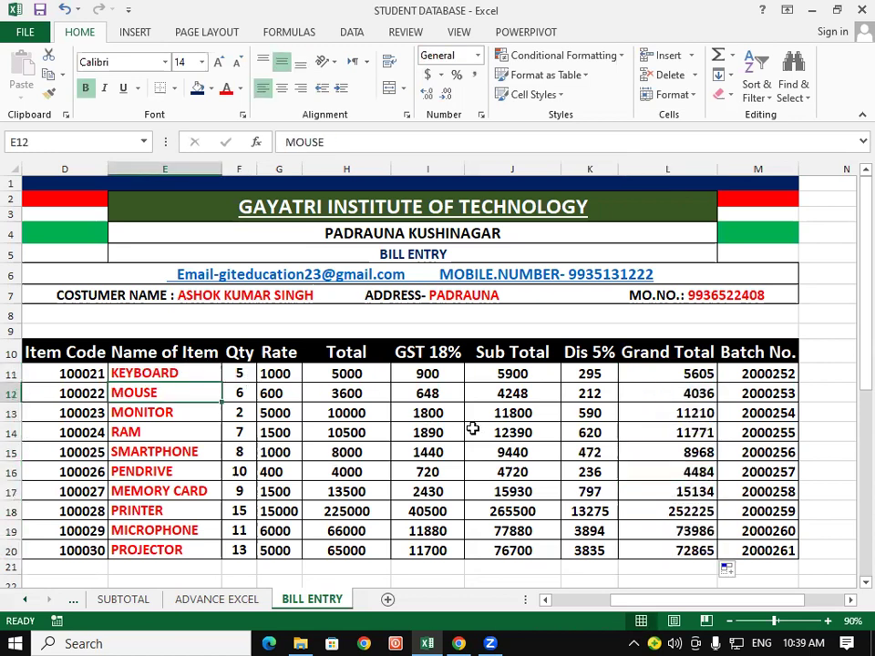
pyautogui.click(658, 396)
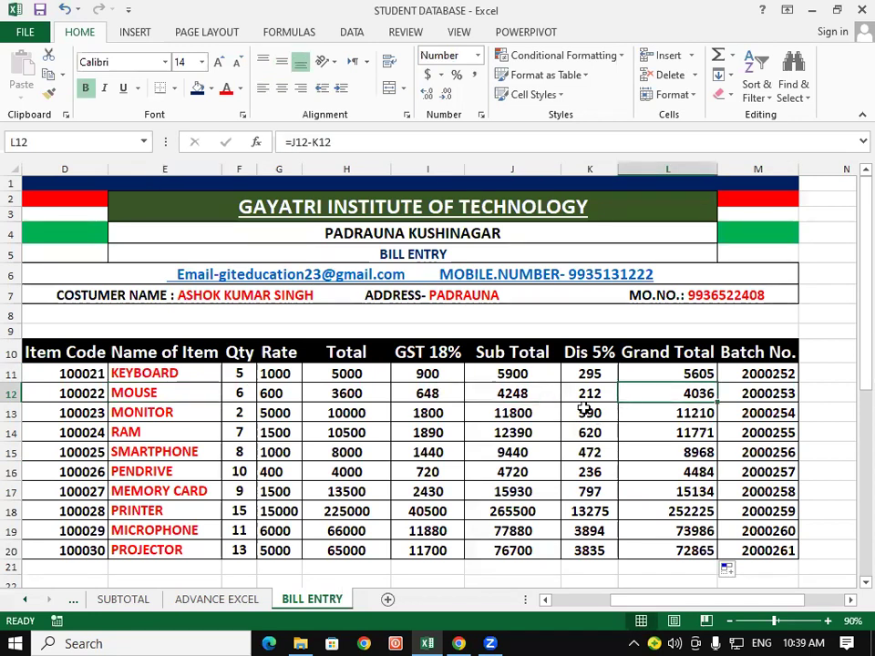
pyautogui.click(182, 415)
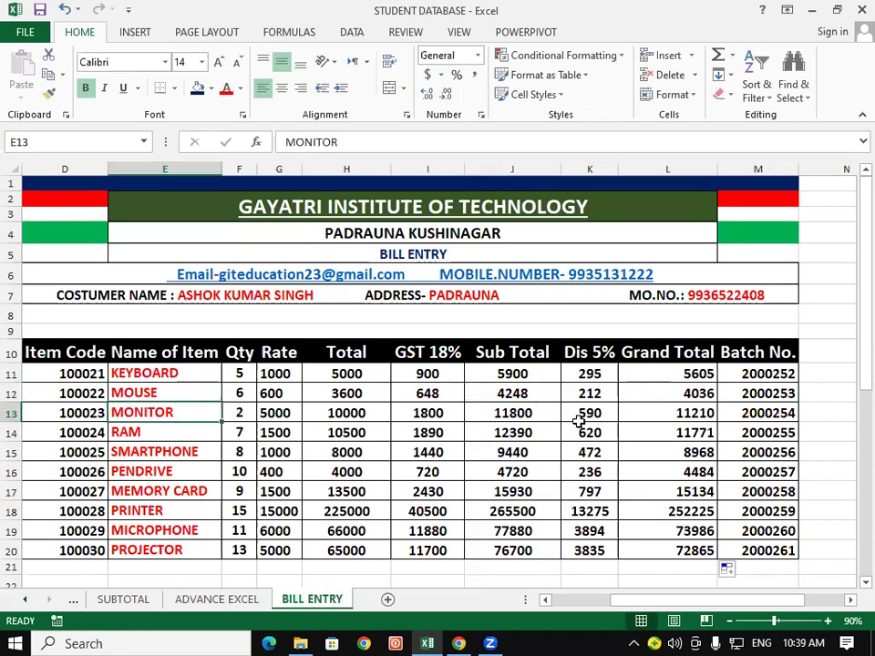
pyautogui.click(674, 418)
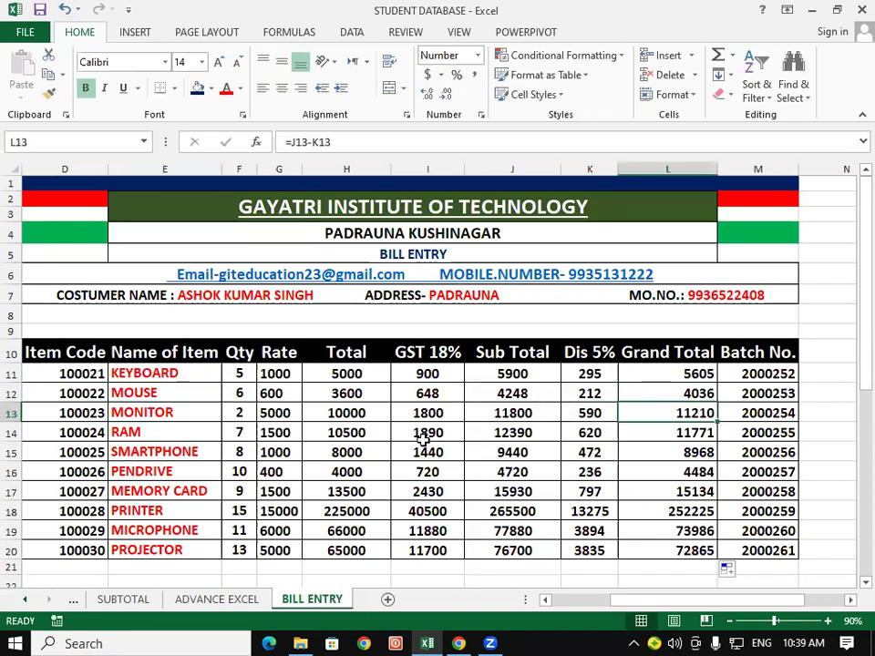
pyautogui.click(187, 439)
pyautogui.click(665, 437)
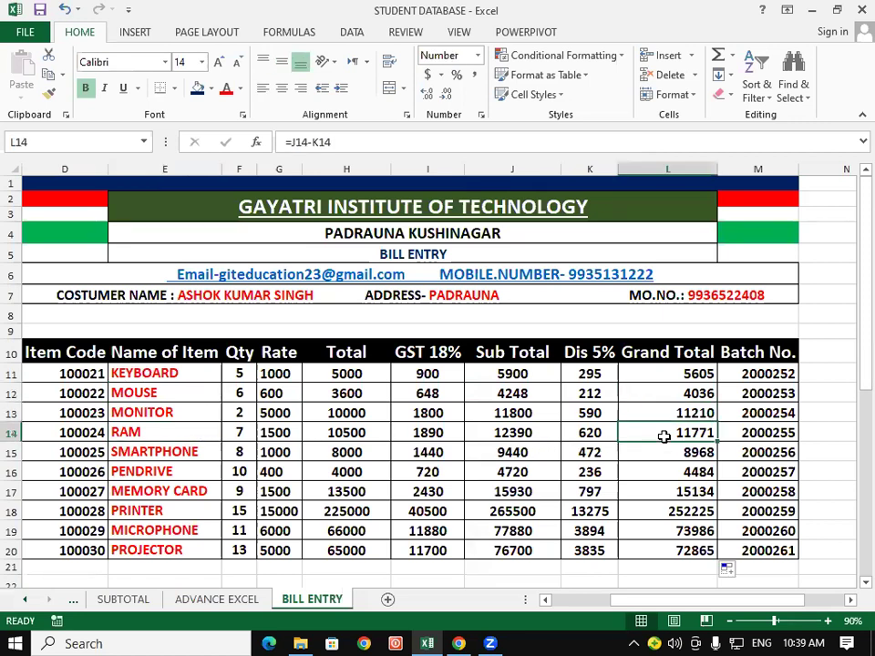
pyautogui.moveTo(693, 374); pyautogui.dragTo(685, 553)
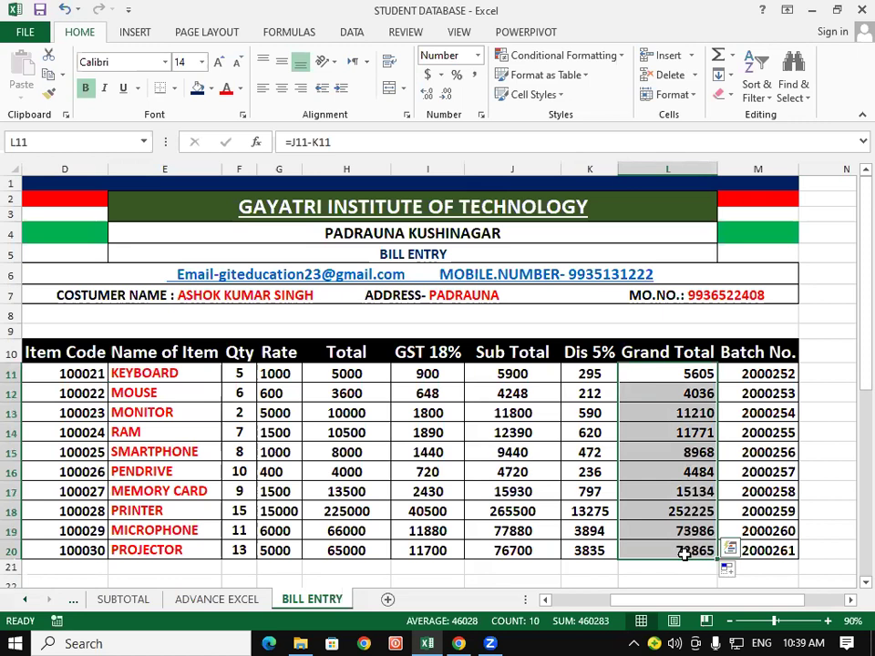
pyautogui.click(626, 493)
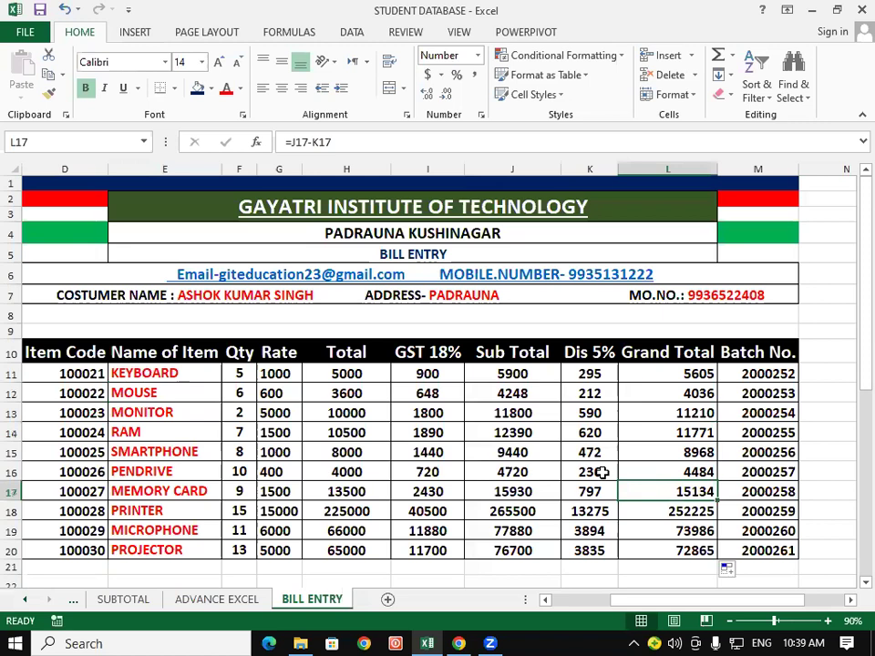
pyautogui.click(602, 471)
pyautogui.click(672, 428)
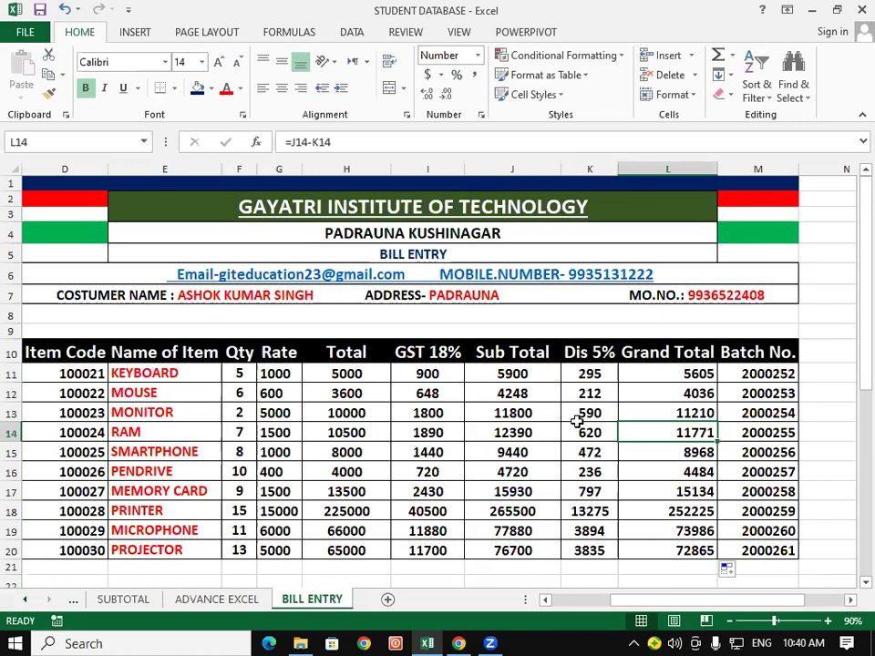
pyautogui.moveTo(290, 372); pyautogui.dragTo(645, 508)
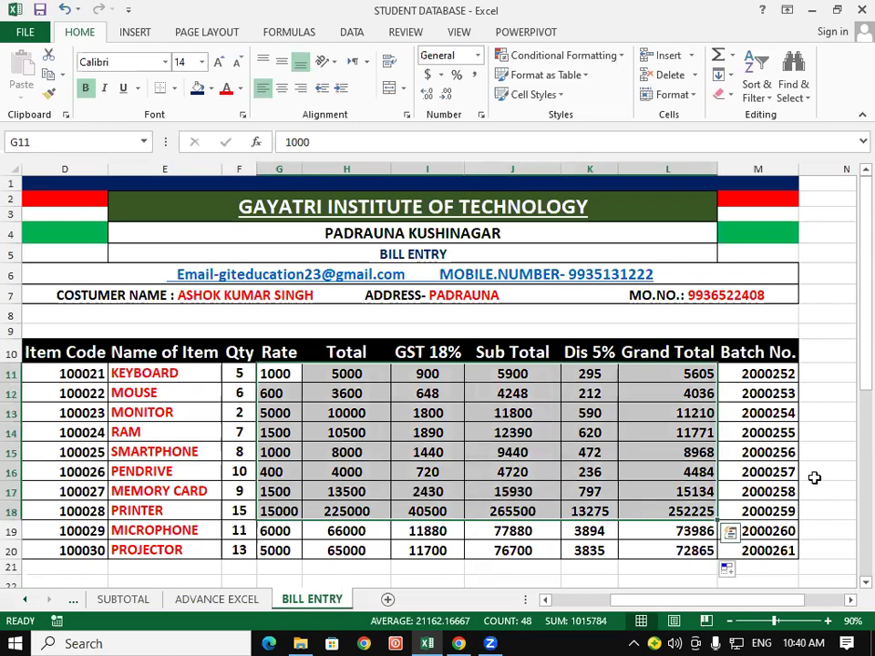
pyautogui.click(814, 478)
# - Change the notes heading in H26 from 12% to 18% GST FORMULA
pyautogui.scroll(-2, 814, 479)
pyautogui.scroll(-2, 814, 479)
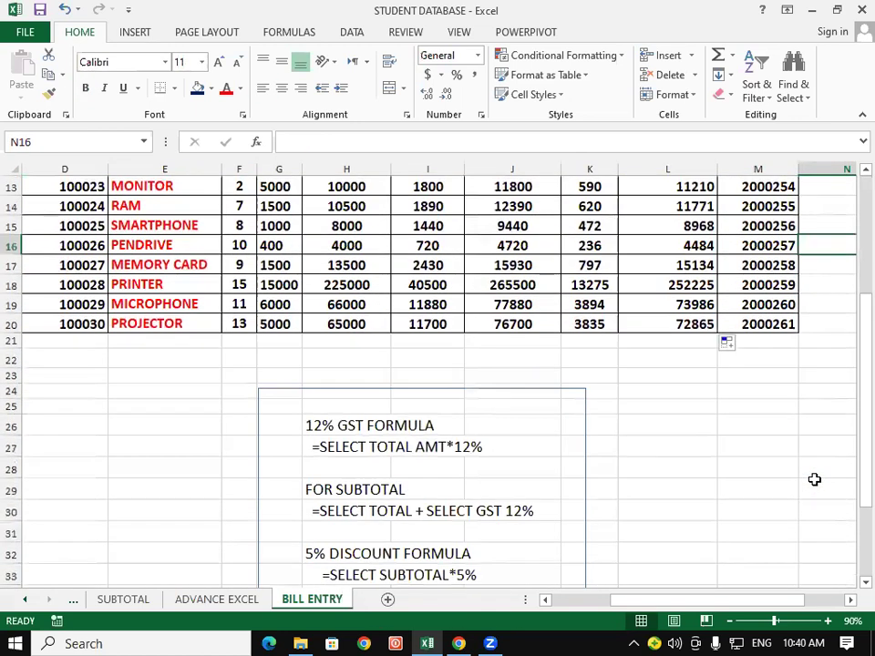
pyautogui.scroll(-2, 814, 478)
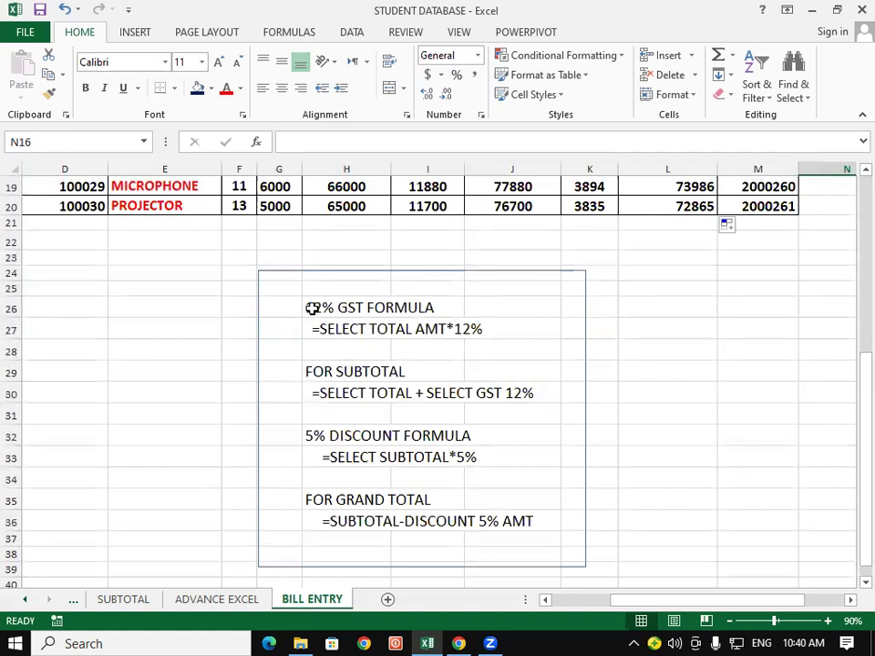
pyautogui.doubleClick(319, 305)
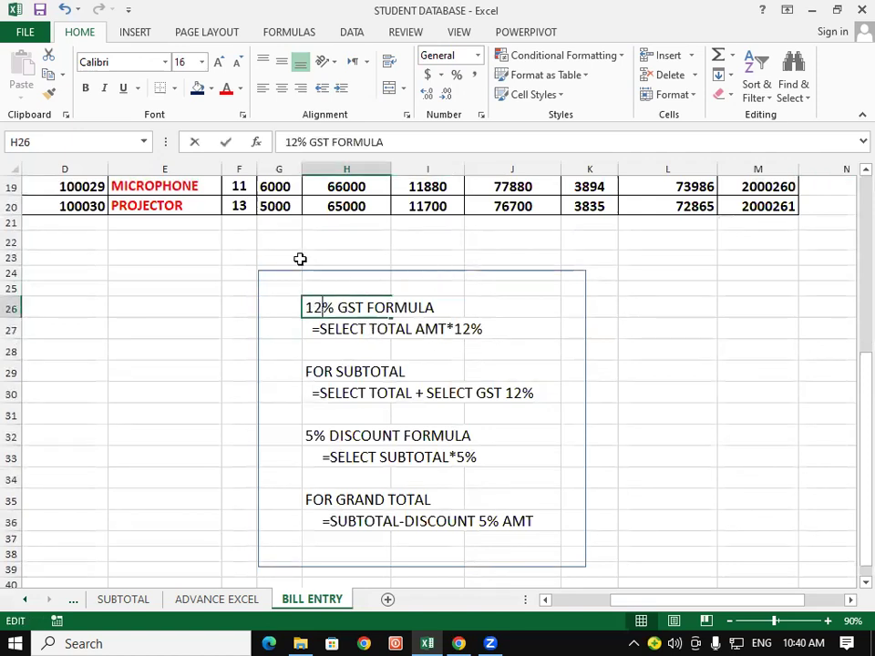
pyautogui.press('BackSpace')
pyautogui.write('8')
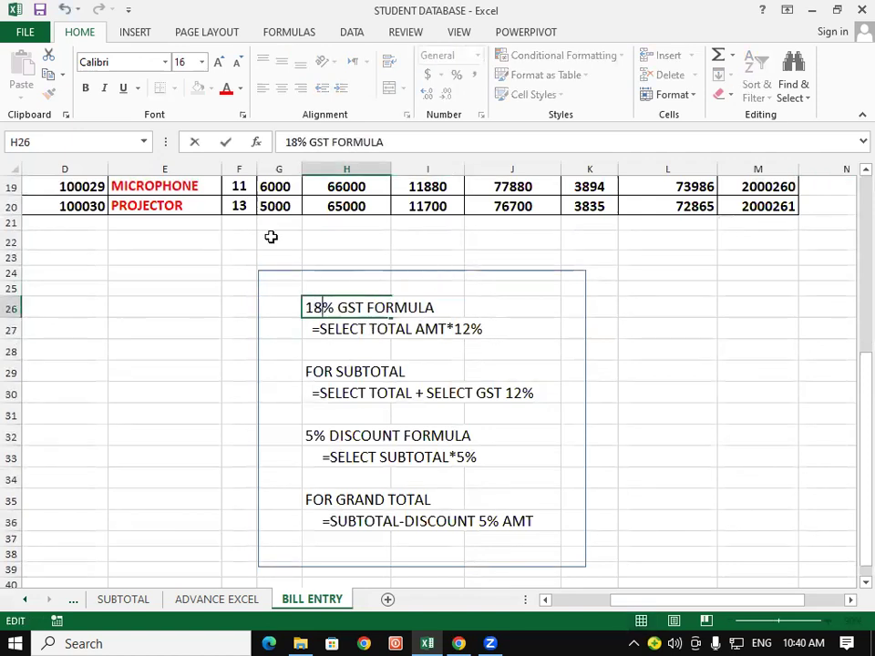
pyautogui.click(468, 329)
pyautogui.click(449, 365)
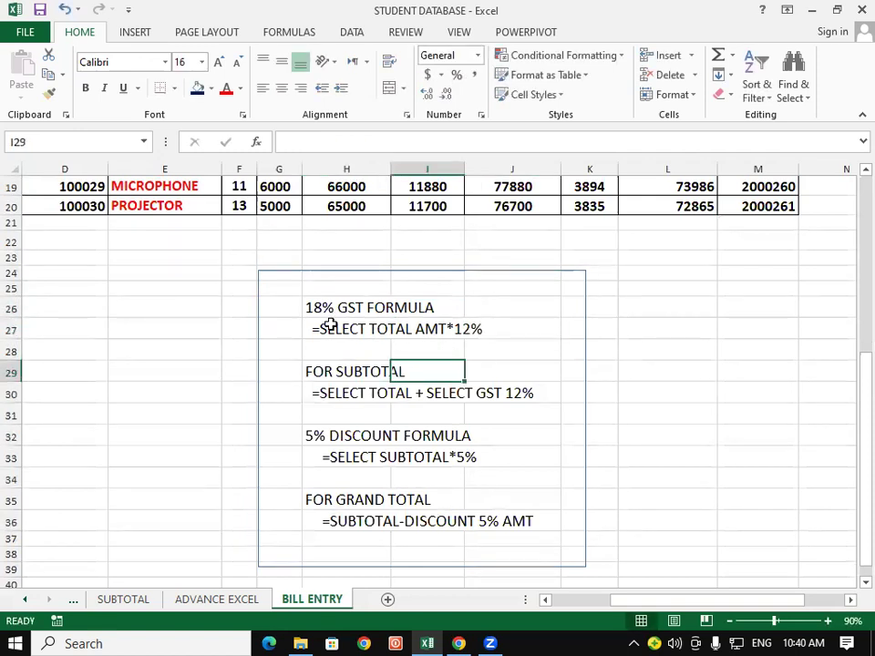
# - Edit the note line in H27 to read =SELECT TOTAL AMT*18%
pyautogui.click(329, 326)
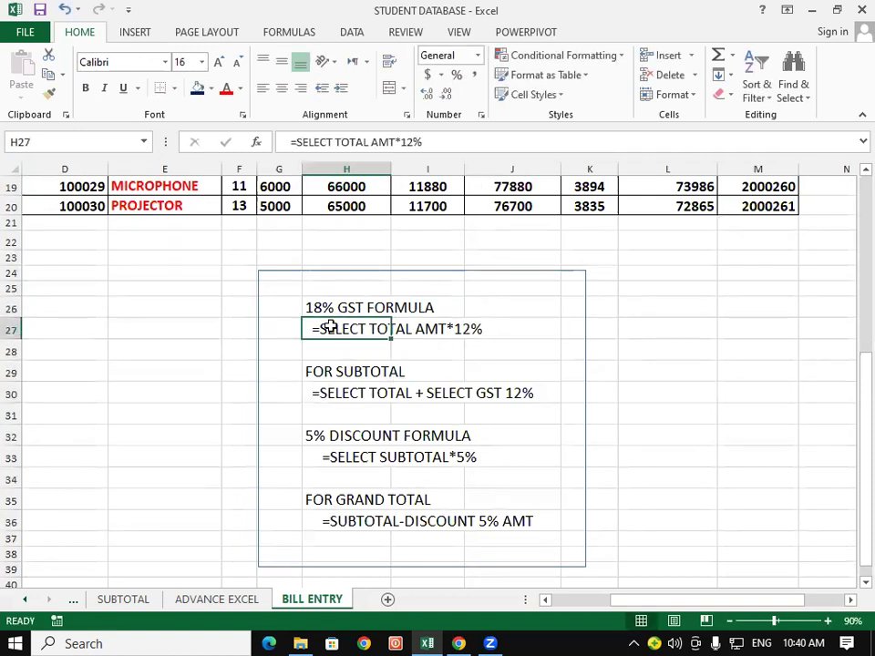
pyautogui.click(415, 142)
pyautogui.press('BackSpace')
pyautogui.write('8')
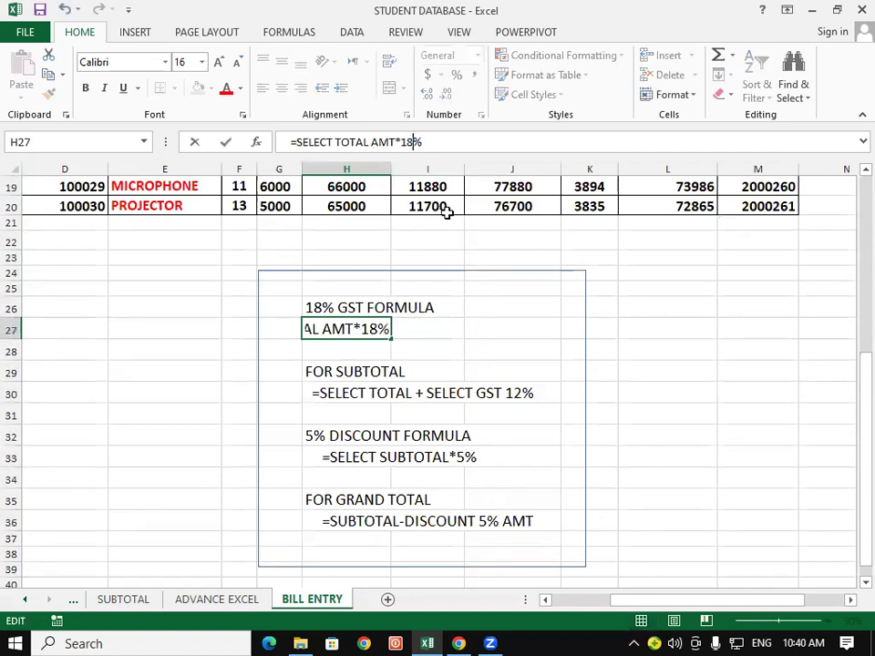
pyautogui.click(519, 481)
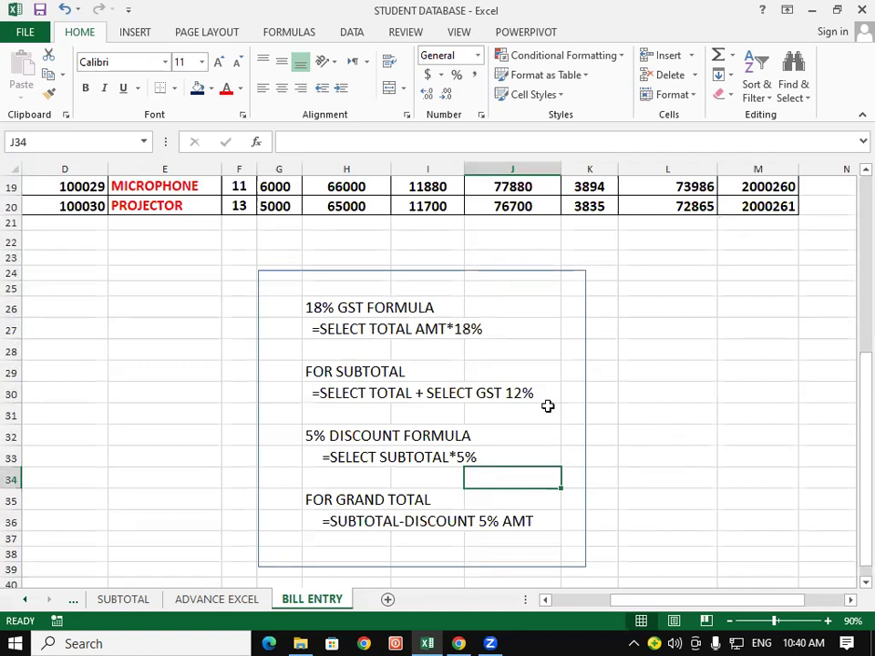
pyautogui.click(527, 336)
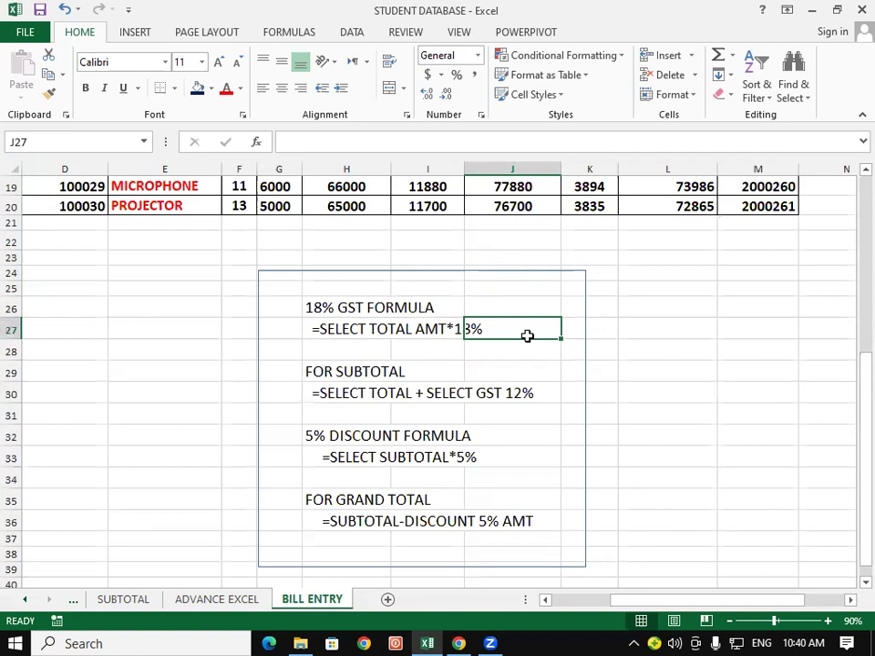
pyautogui.click(734, 378)
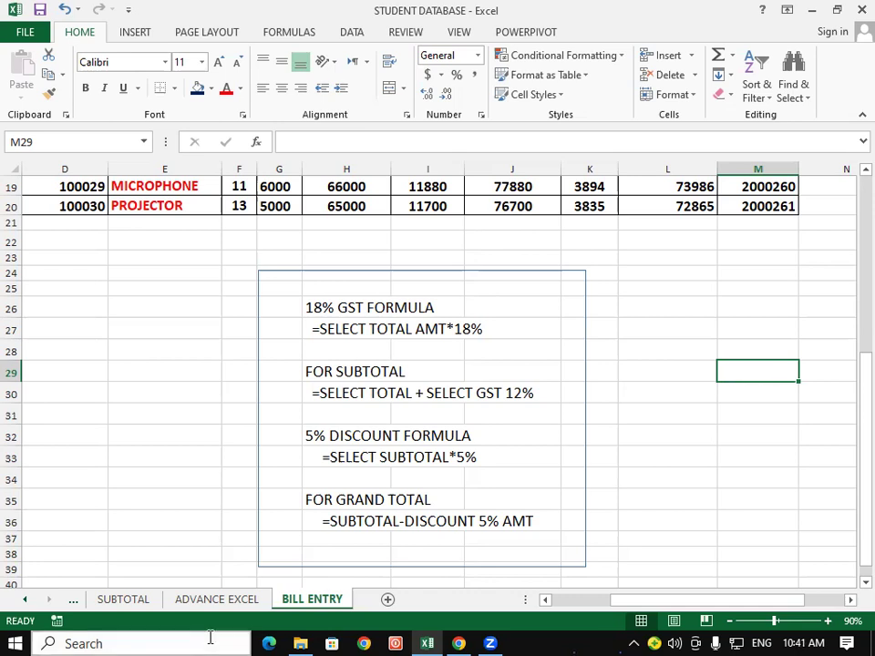
pyautogui.click(620, 312)
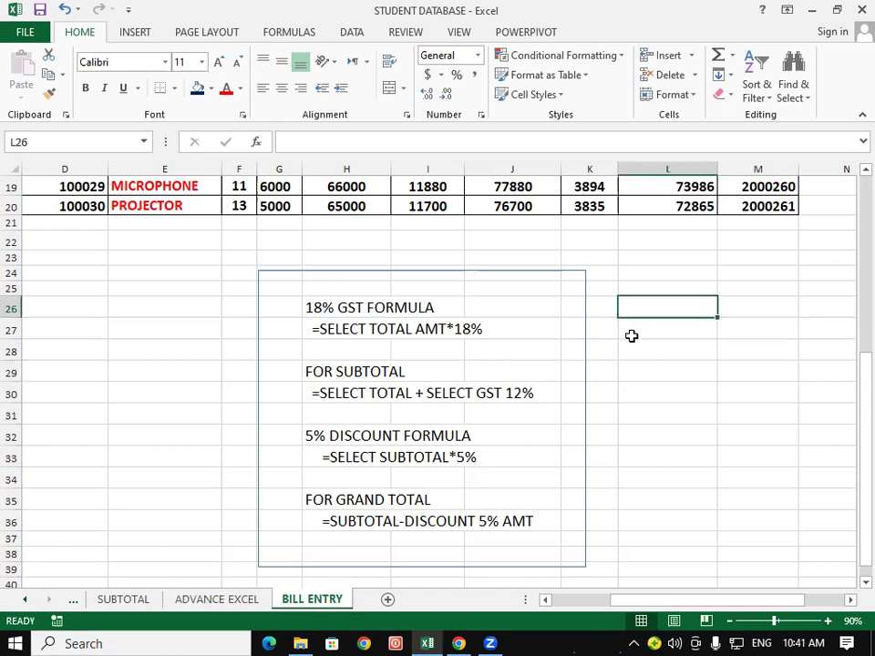
pyautogui.click(631, 336)
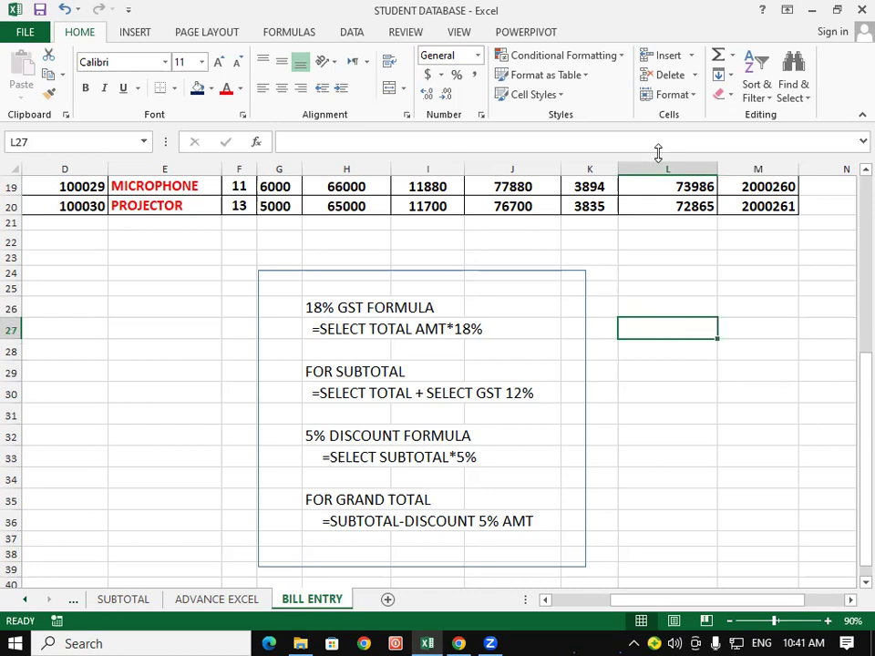
pyautogui.click(705, 482)
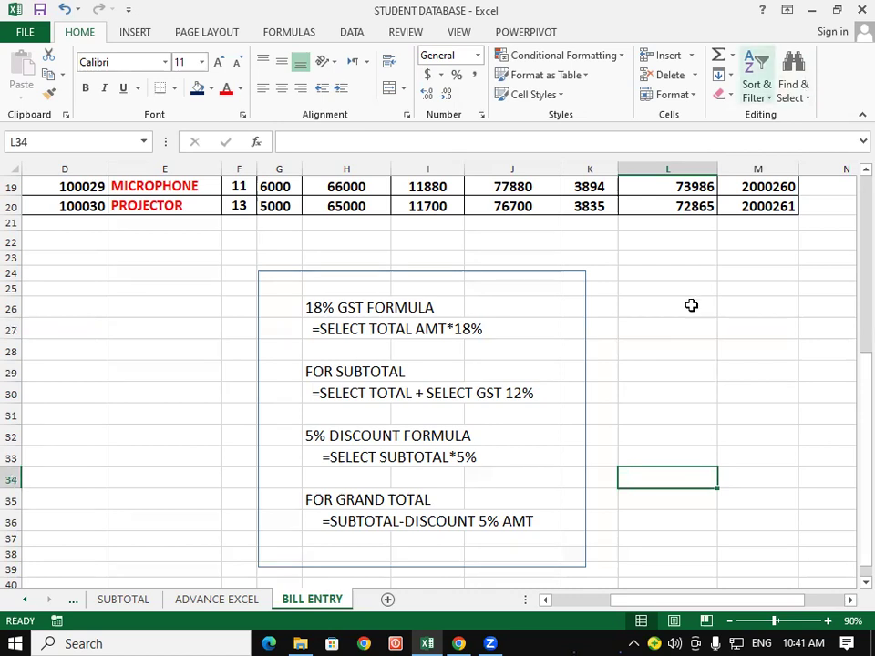
pyautogui.click(671, 364)
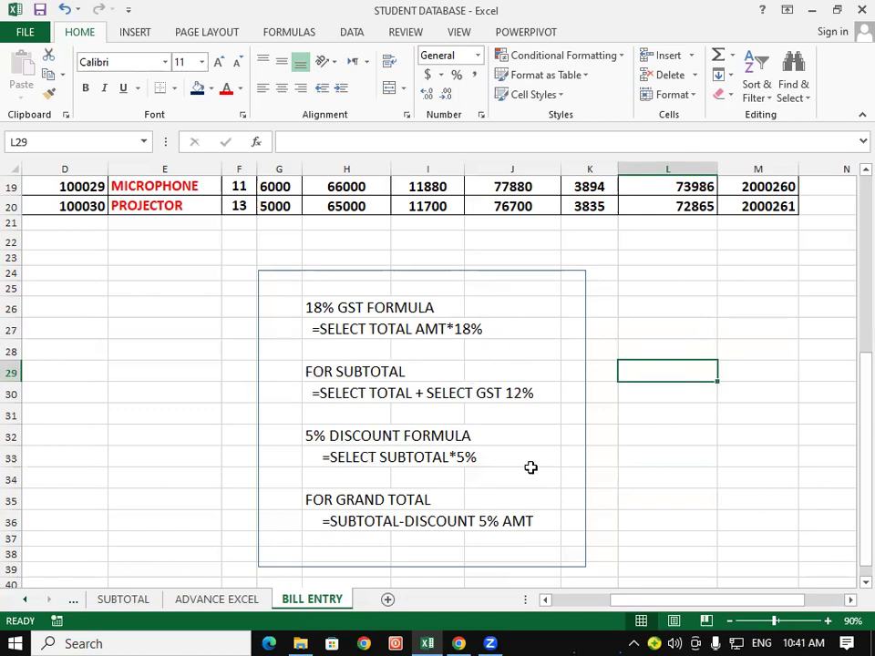
pyautogui.click(659, 501)
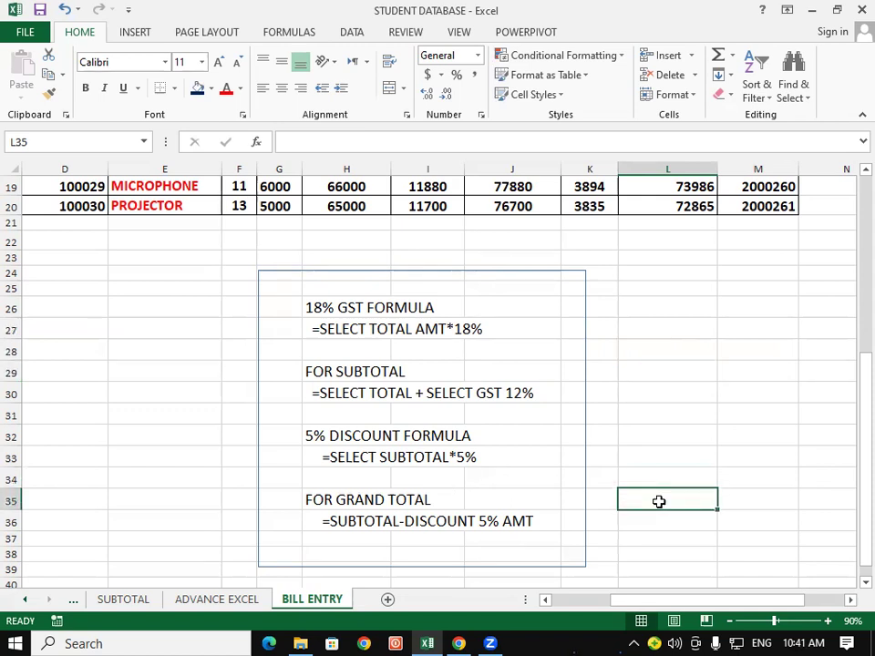